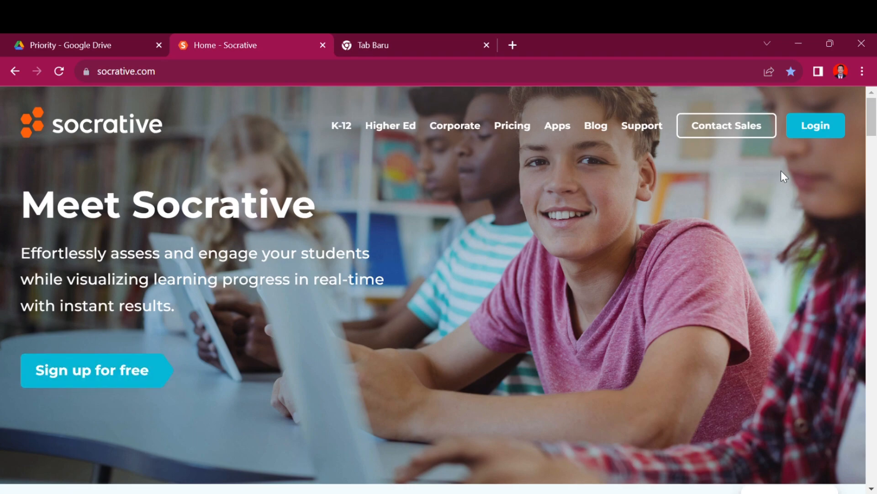
Step: Sign in to Socrative as a teacher with the saved credentials
{"action": "left_click", "coordinate": [820, 134]}
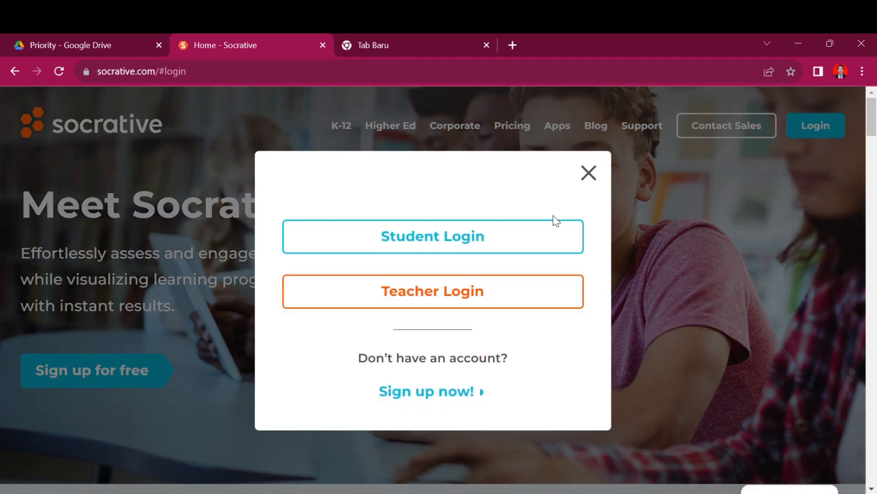
{"action": "left_click", "coordinate": [445, 296]}
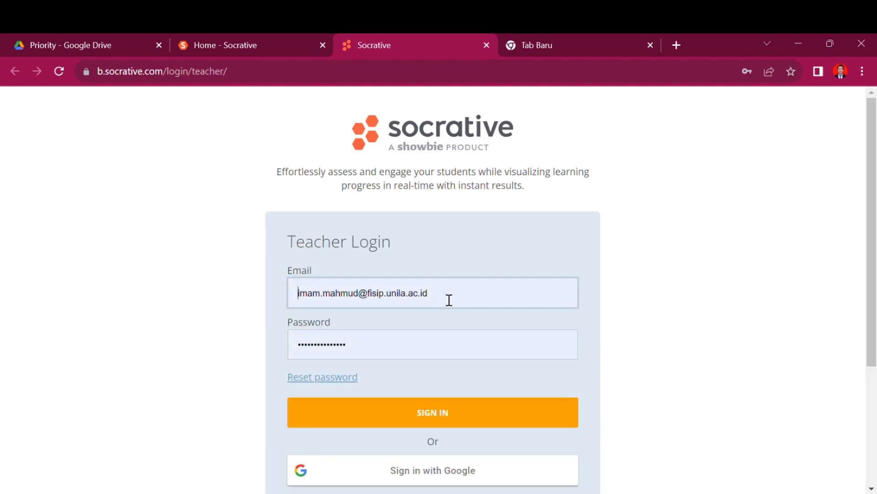
{"action": "left_click", "coordinate": [431, 416]}
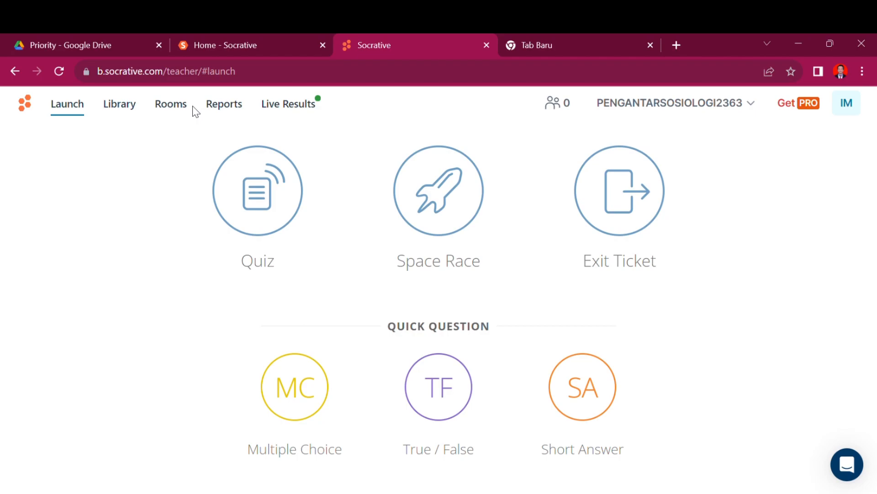
{"action": "left_click", "coordinate": [220, 108]}
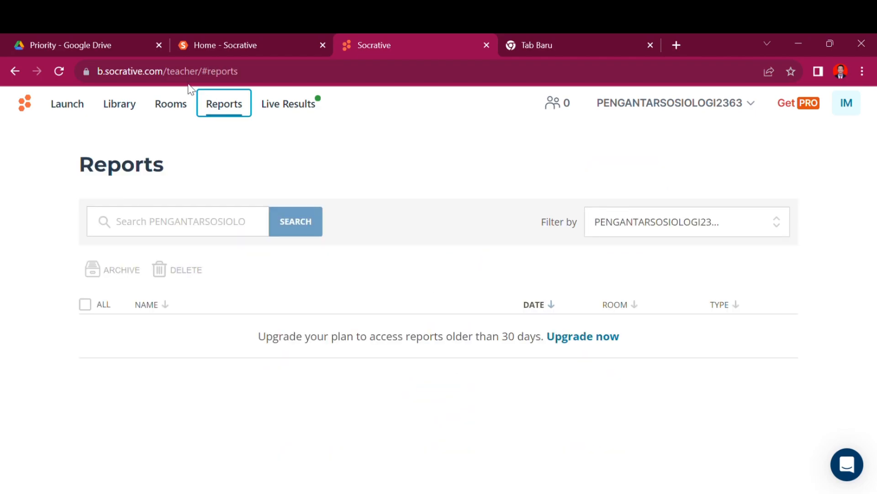
{"action": "left_click", "coordinate": [167, 108]}
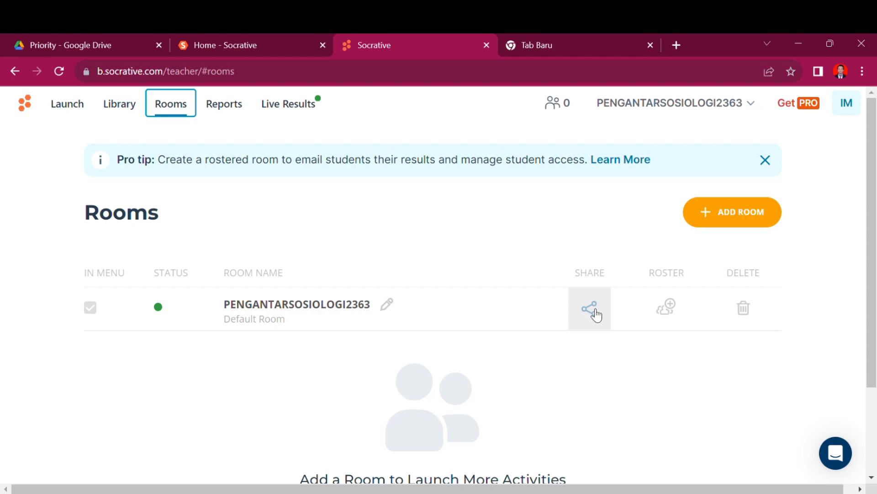
{"action": "left_click_drag", "start_coordinate": [595, 310], "coordinate": [580, 399]}
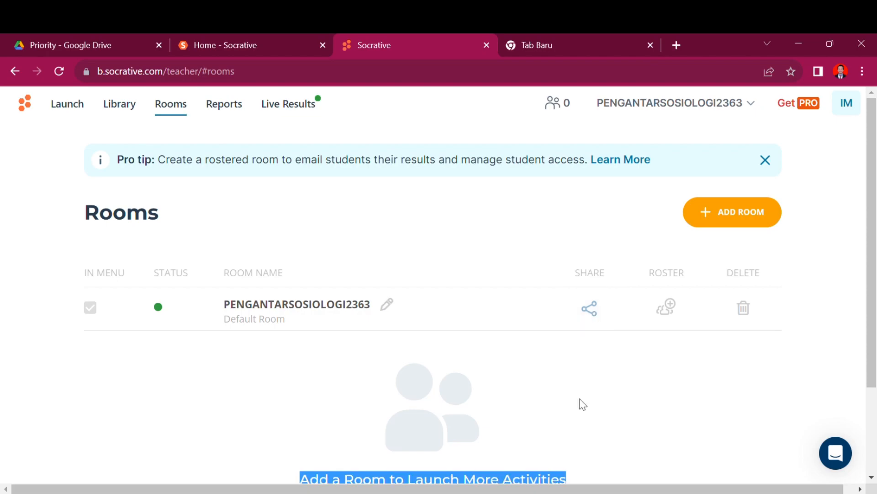
{"action": "left_click", "coordinate": [125, 109]}
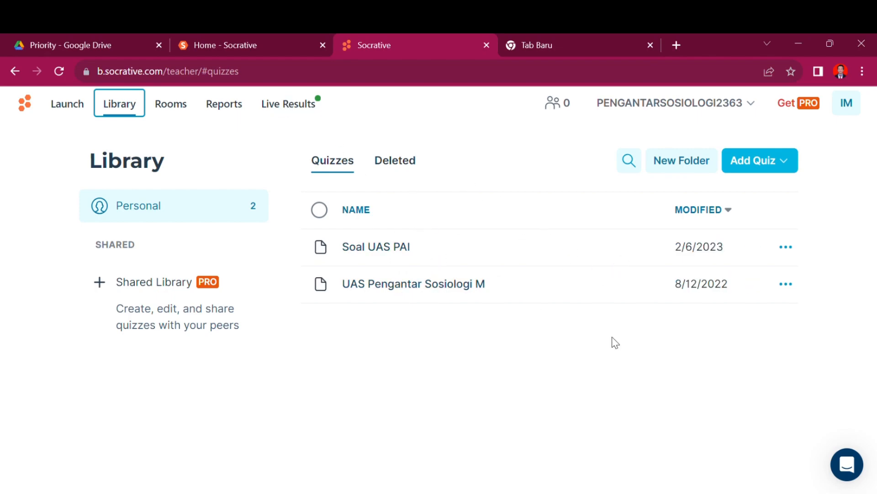
{"action": "left_click", "coordinate": [74, 115]}
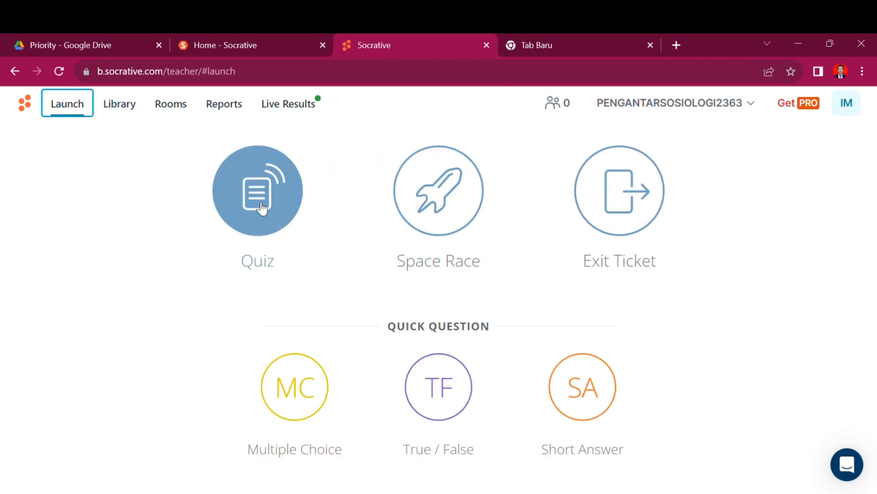
{"action": "left_click", "coordinate": [312, 402]}
Step: Launch a multiple-choice quick question, then start another multiple-choice question
{"action": "left_click", "coordinate": [351, 250]}
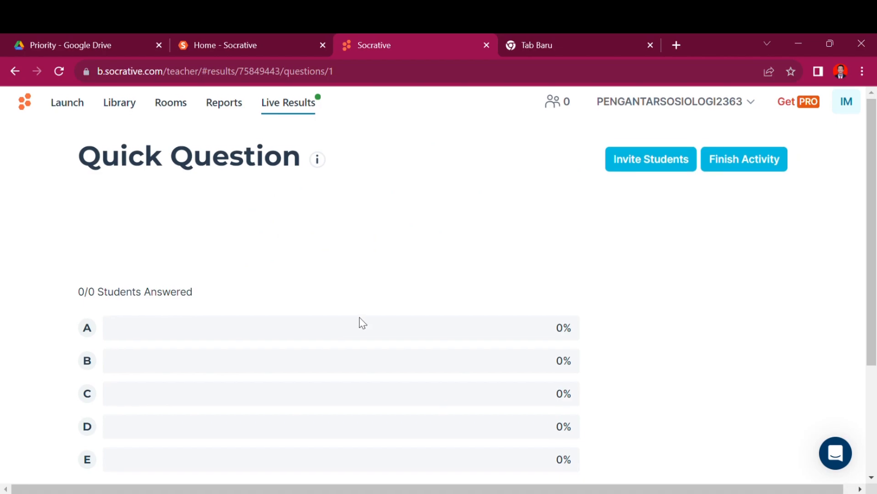
{"action": "scroll", "coordinate": [361, 323], "scroll_direction": "down", "scroll_amount": 2}
{"action": "scroll", "coordinate": [362, 322], "scroll_direction": "down", "scroll_amount": 2}
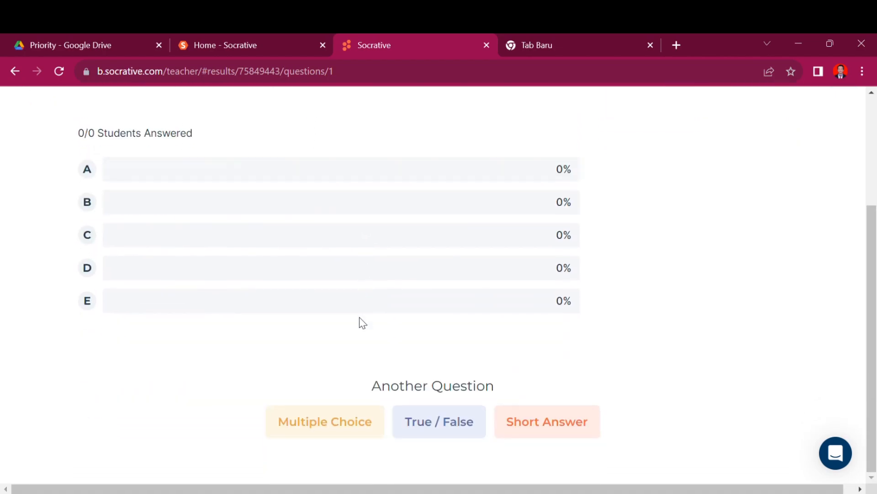
{"action": "left_click", "coordinate": [341, 443]}
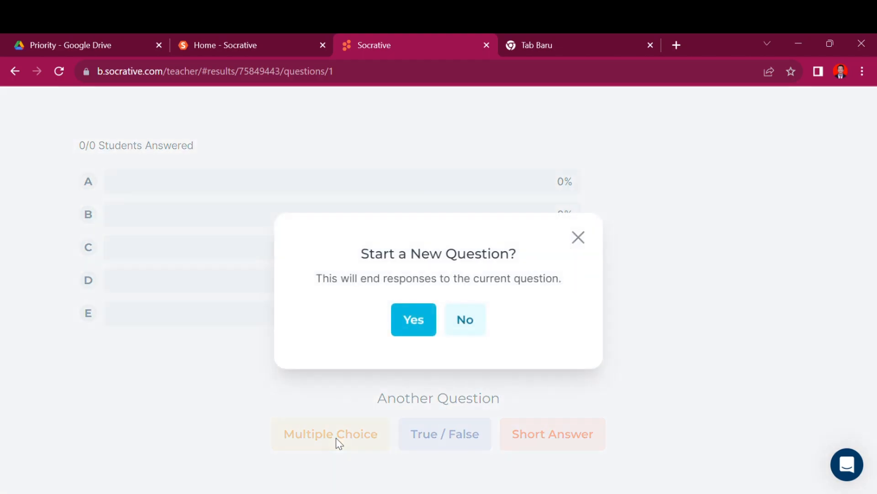
{"action": "left_click", "coordinate": [412, 329]}
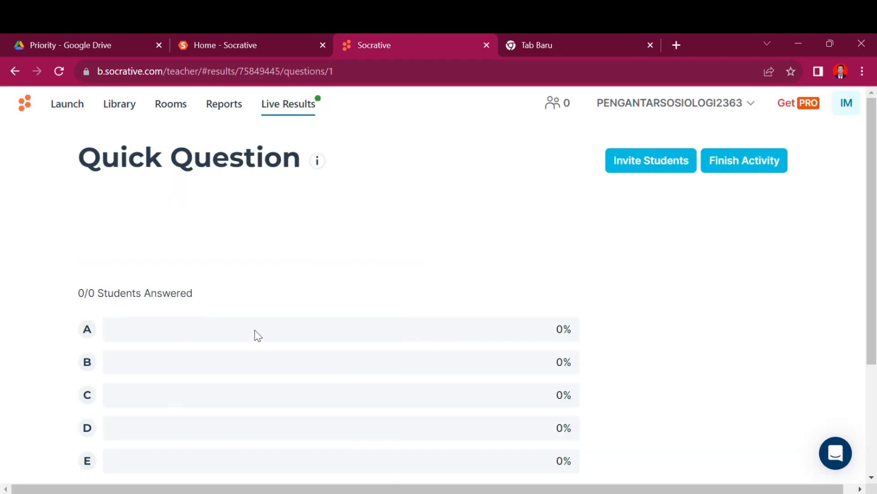
Step: Close the activity details popup and go to the Rooms list
{"action": "scroll", "coordinate": [255, 330], "scroll_direction": "down", "scroll_amount": 3}
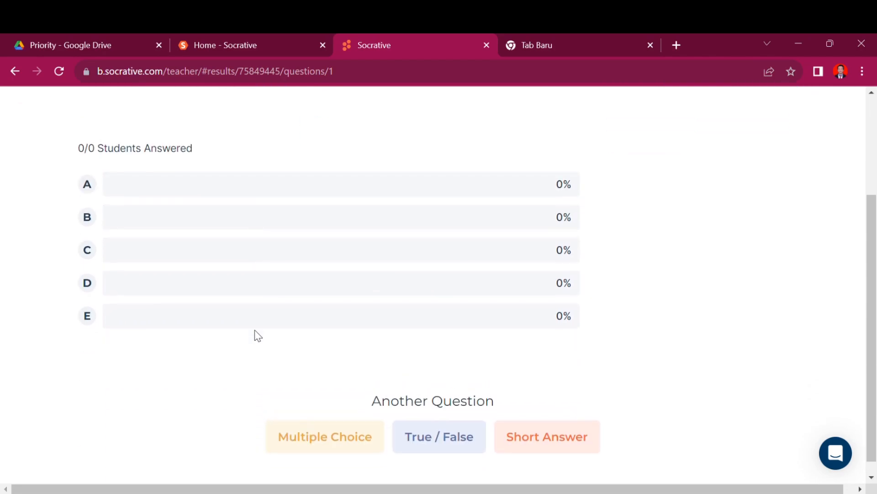
{"action": "scroll", "coordinate": [254, 330], "scroll_direction": "up", "scroll_amount": 3}
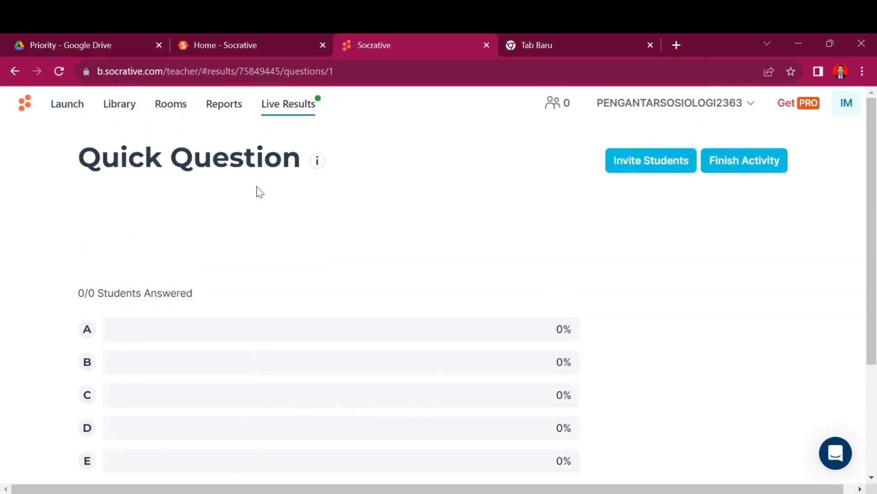
{"action": "left_click", "coordinate": [320, 164]}
{"action": "left_click", "coordinate": [186, 110]}
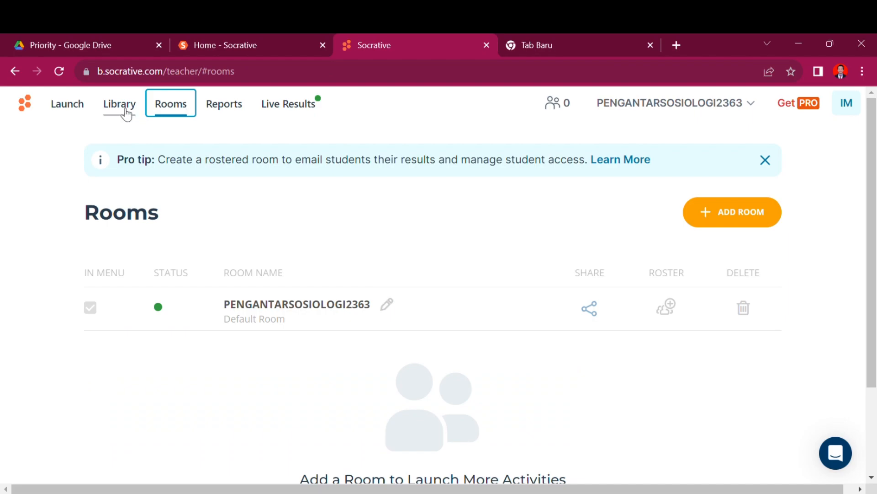
Step: Browse the Library, Rooms and Reports pages, then return to the live results
{"action": "left_click", "coordinate": [126, 114]}
{"action": "left_click", "coordinate": [179, 109]}
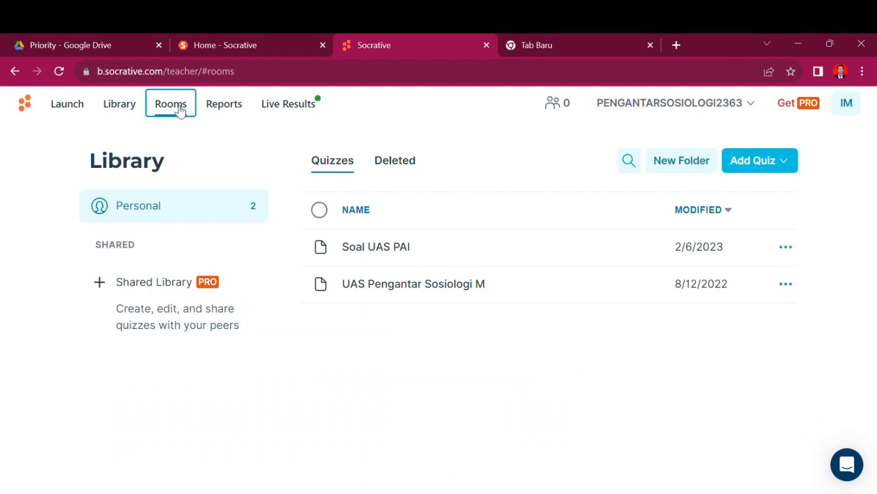
{"action": "left_click", "coordinate": [384, 306]}
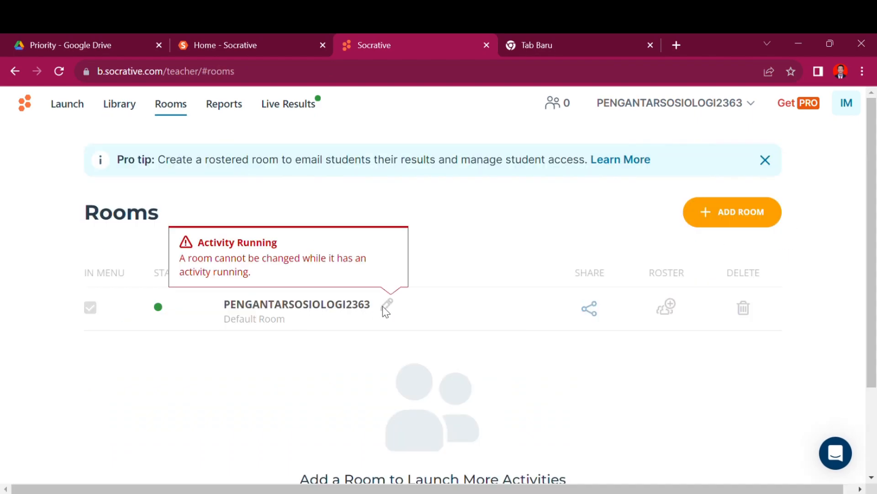
{"action": "left_click", "coordinate": [241, 111]}
{"action": "left_click", "coordinate": [291, 114]}
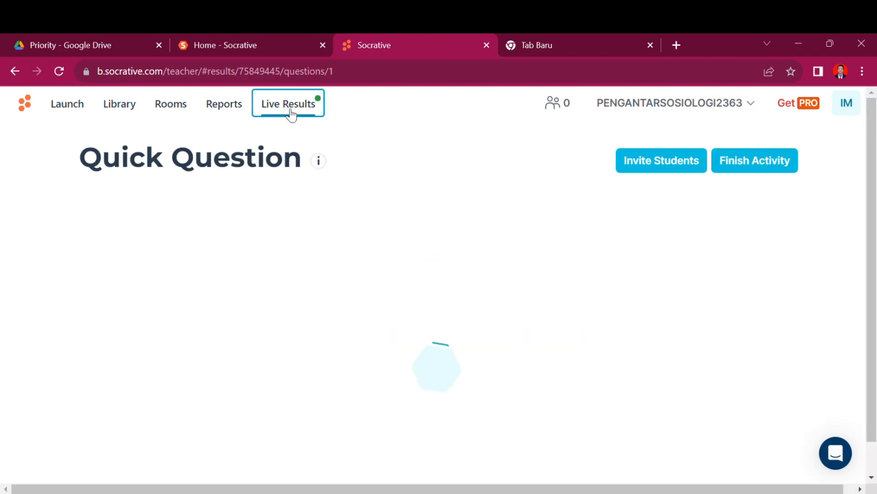
Step: Finish the running quick-question activity and return to the Launch page
{"action": "left_click", "coordinate": [740, 170]}
{"action": "left_click", "coordinate": [419, 322]}
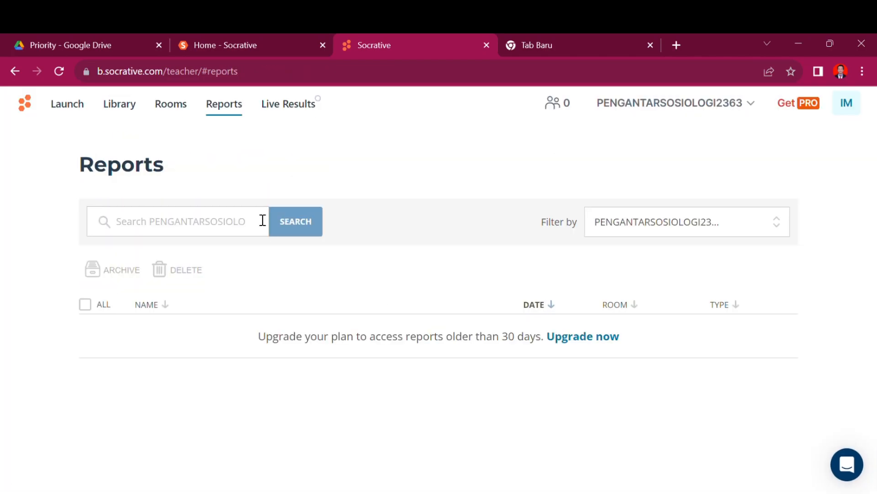
{"action": "left_click", "coordinate": [172, 110]}
{"action": "left_click", "coordinate": [126, 111]}
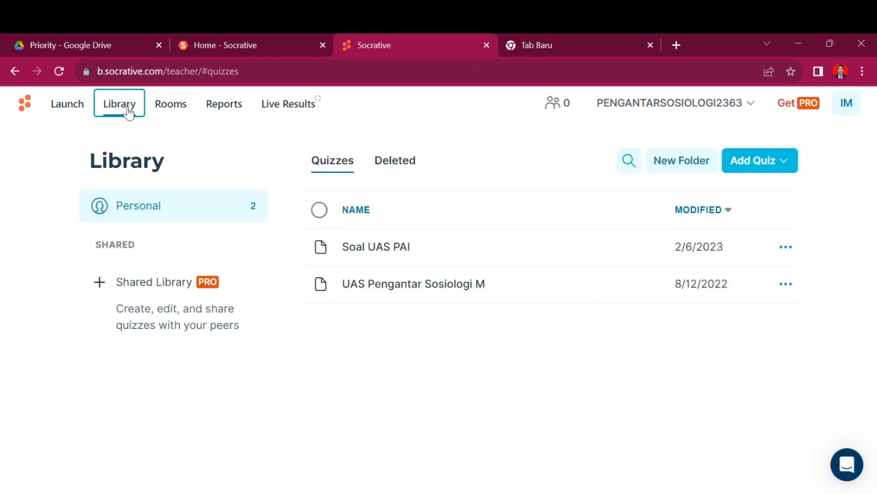
{"action": "left_click", "coordinate": [75, 111]}
Step: Start a new multiple-choice quick question, then replace it with another
{"action": "left_click", "coordinate": [305, 401]}
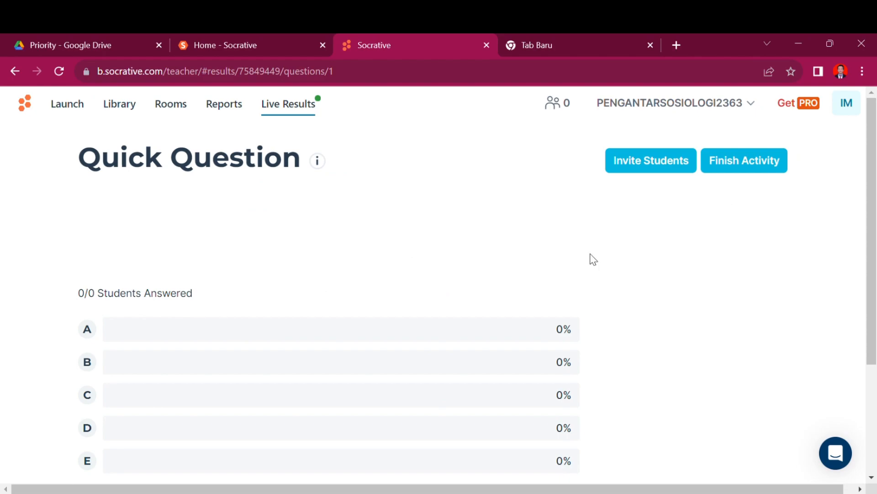
{"action": "scroll", "coordinate": [590, 257], "scroll_direction": "down", "scroll_amount": 3}
{"action": "scroll", "coordinate": [590, 257], "scroll_direction": "up", "scroll_amount": 1}
{"action": "scroll", "coordinate": [591, 257], "scroll_direction": "down", "scroll_amount": 1}
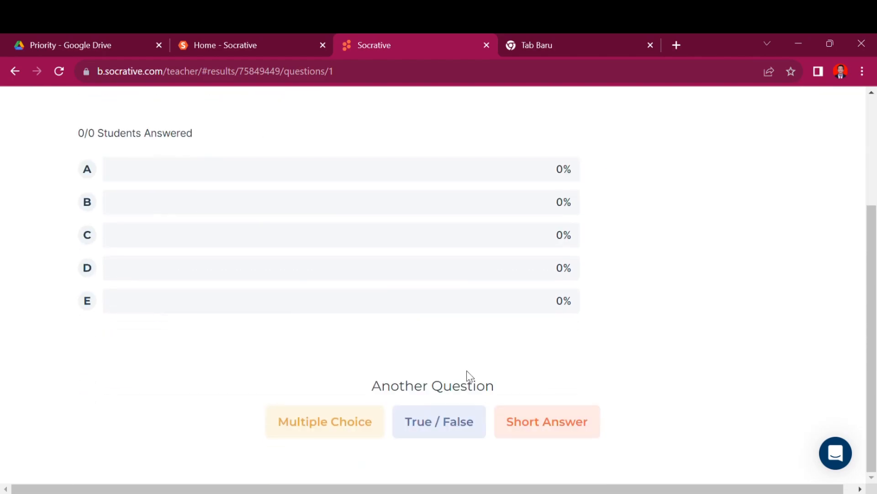
{"action": "left_click", "coordinate": [352, 426]}
{"action": "left_click", "coordinate": [425, 319]}
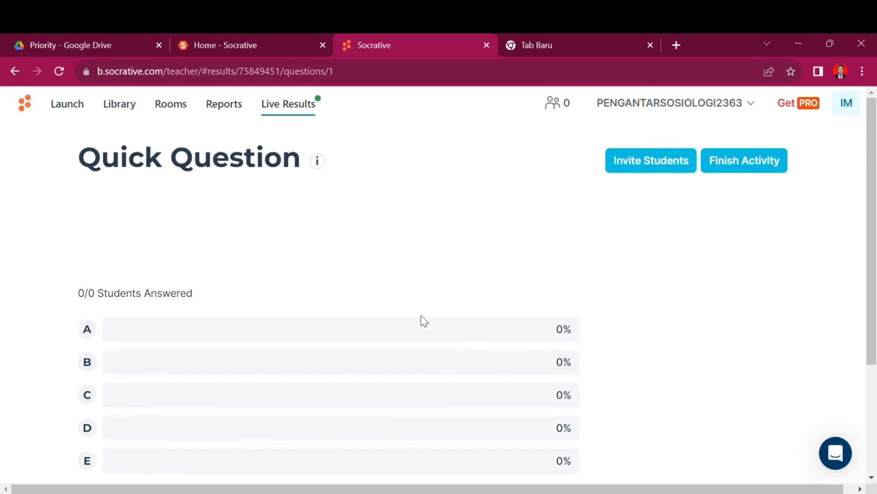
Step: Check the Reports and Rooms pages, then go to the quiz Library
{"action": "left_click", "coordinate": [226, 114]}
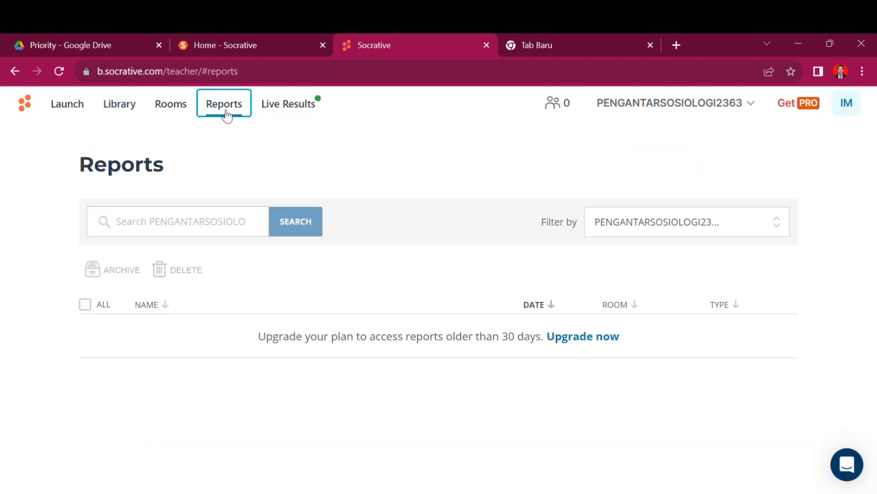
{"action": "left_click", "coordinate": [171, 109]}
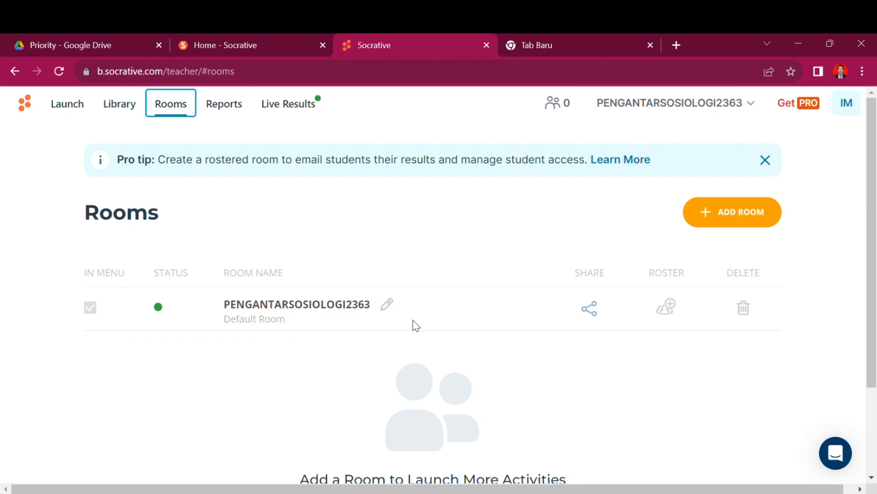
{"action": "left_click", "coordinate": [387, 304]}
{"action": "left_click", "coordinate": [132, 112]}
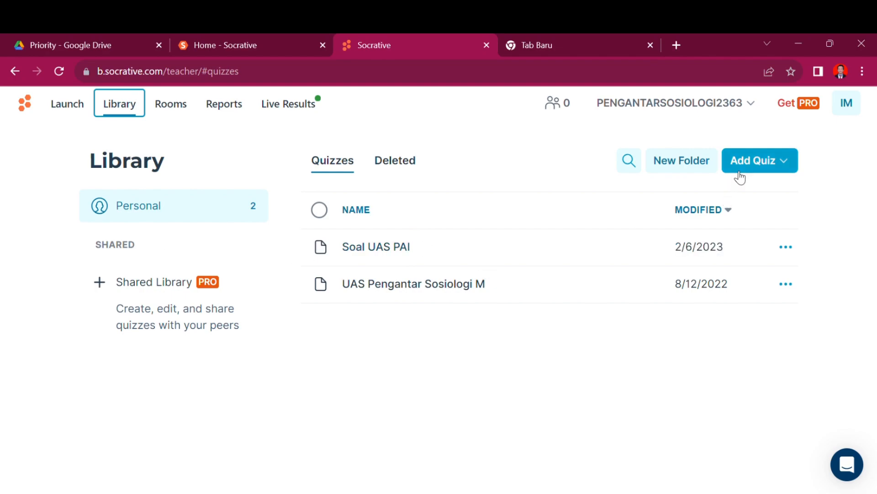
Step: Create a new blank quiz from the Library
{"action": "left_click", "coordinate": [758, 165]}
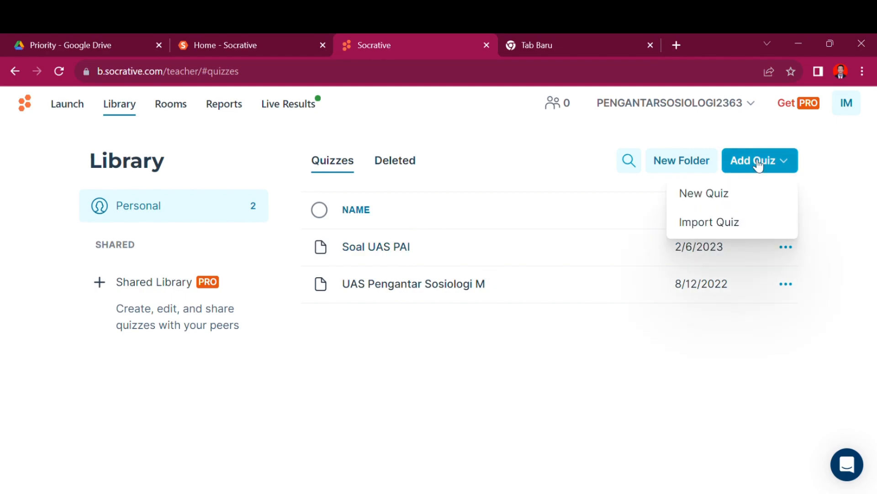
{"action": "left_click", "coordinate": [709, 196]}
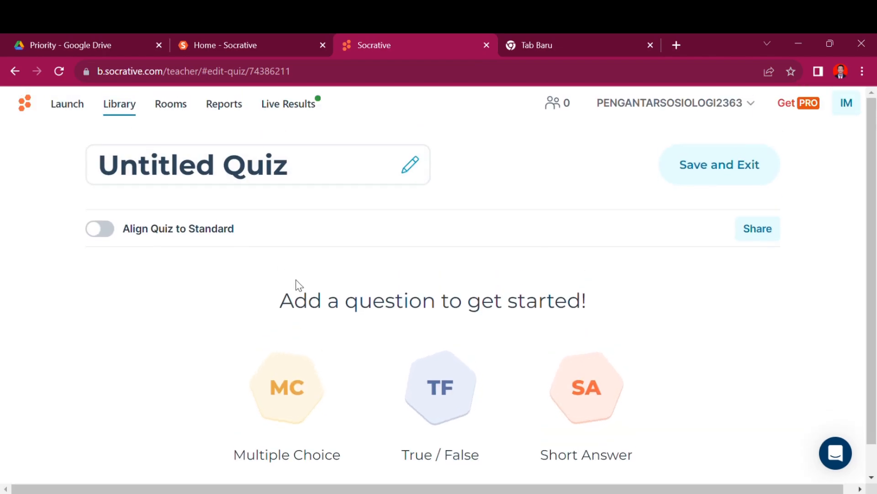
{"action": "scroll", "coordinate": [296, 288], "scroll_direction": "down", "scroll_amount": 1}
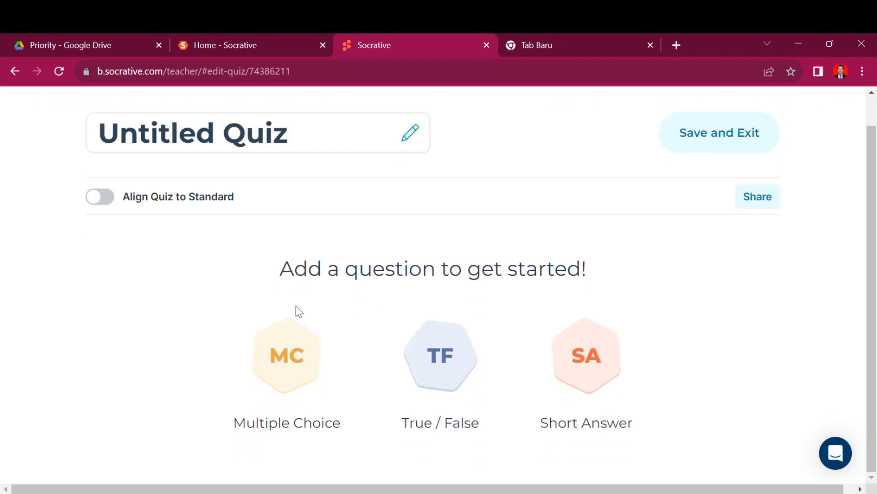
Step: Add a multiple-choice question and place the cursor in question 1's text field
{"action": "left_click", "coordinate": [297, 354]}
{"action": "scroll", "coordinate": [298, 356], "scroll_direction": "down", "scroll_amount": 2}
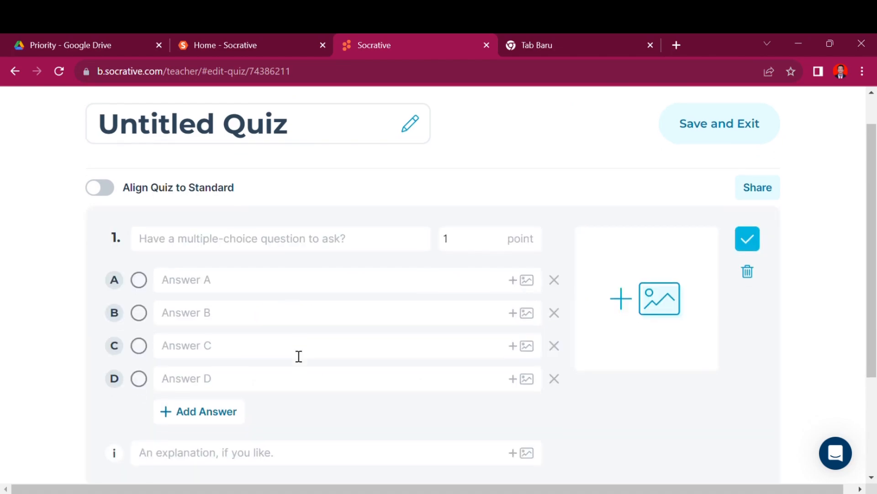
{"action": "scroll", "coordinate": [299, 357], "scroll_direction": "up", "scroll_amount": 2}
{"action": "left_click", "coordinate": [244, 251]}
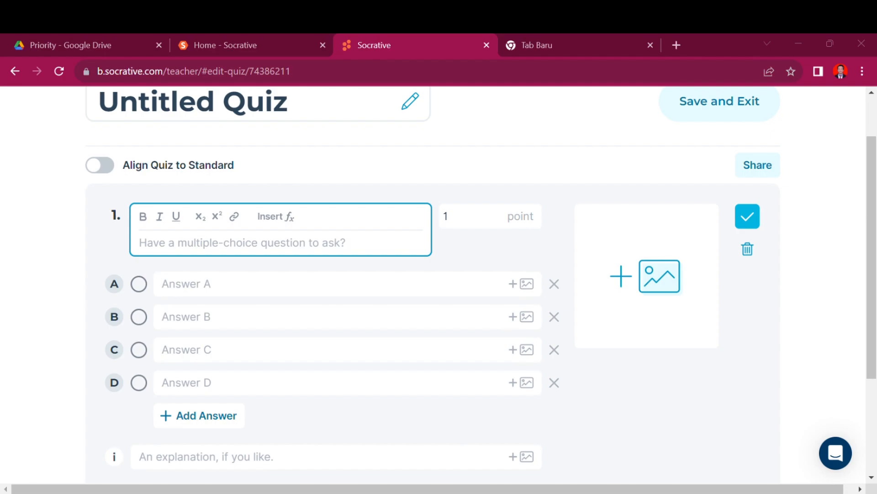
Step: Write question 1 'Proses pelaksanaan sosialisasi di bagi menjadi 2 yaitu?' in bold
{"action": "left_click", "coordinate": [206, 251]}
{"action": "type", "text": "Berikut ini"}
{"action": "key", "text": "BackSpace"}
{"action": "key", "text": "BackSpace"}
{"action": "key", "text": "BackSpace"}
{"action": "key", "text": "BackSpace"}
{"action": "key", "text": "BackSpace"}
{"action": "key", "text": "BackSpace"}
{"action": "key", "text": "BackSpace"}
{"action": "key", "text": "BackSpace"}
{"action": "key", "text": "BackSpace"}
{"action": "key", "text": "BackSpace"}
{"action": "key", "text": "BackSpace"}
{"action": "key", "text": "BackSpace"}
{"action": "type", "text": "Proses p"}
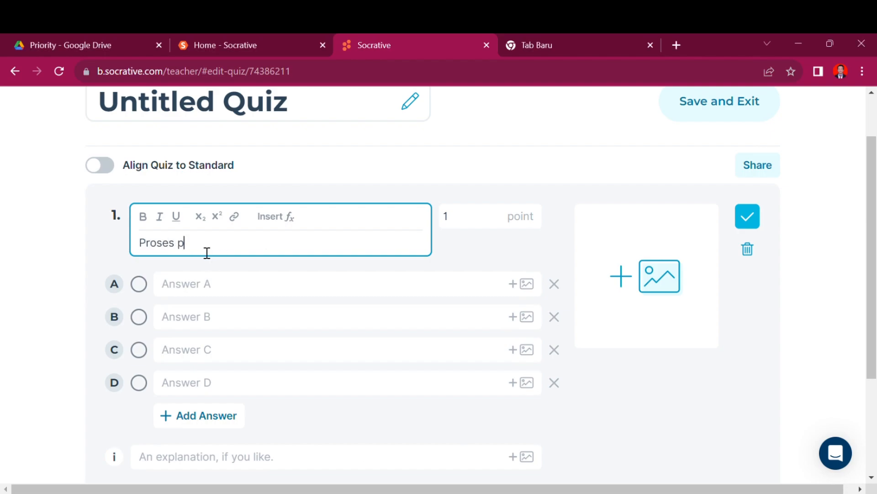
{"action": "type", "text": "elaksanaan sosialisasi di bagi menjadi 2 yaitu?"}
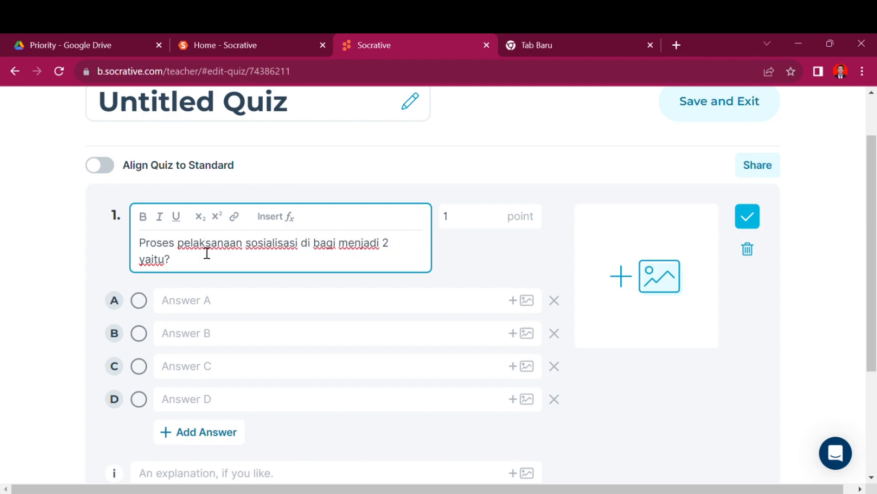
{"action": "left_click", "coordinate": [212, 301]}
{"action": "triple_click", "coordinate": [186, 238]}
{"action": "left_click", "coordinate": [143, 190]}
Step: Fill Answer A with 'Sosialisasi Represif dan Sosialisasi Face To Face'
{"action": "left_click", "coordinate": [193, 274]}
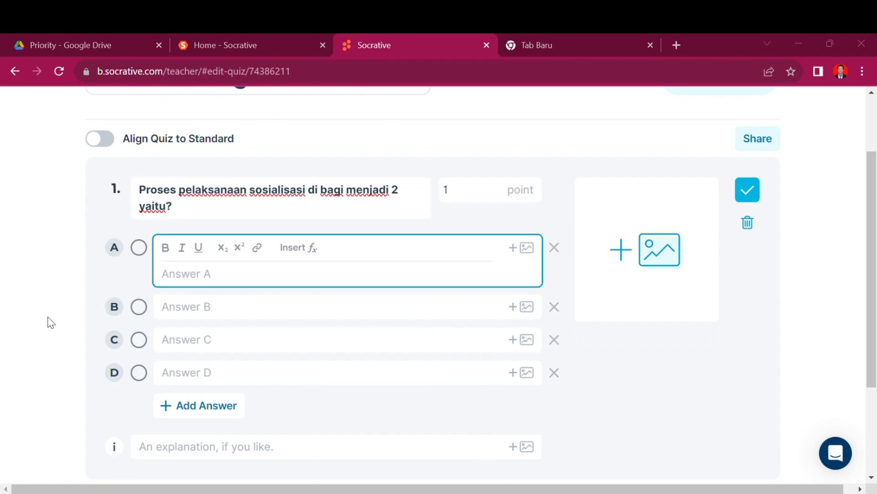
{"action": "type", "text": "Sosialisasi Represif"}
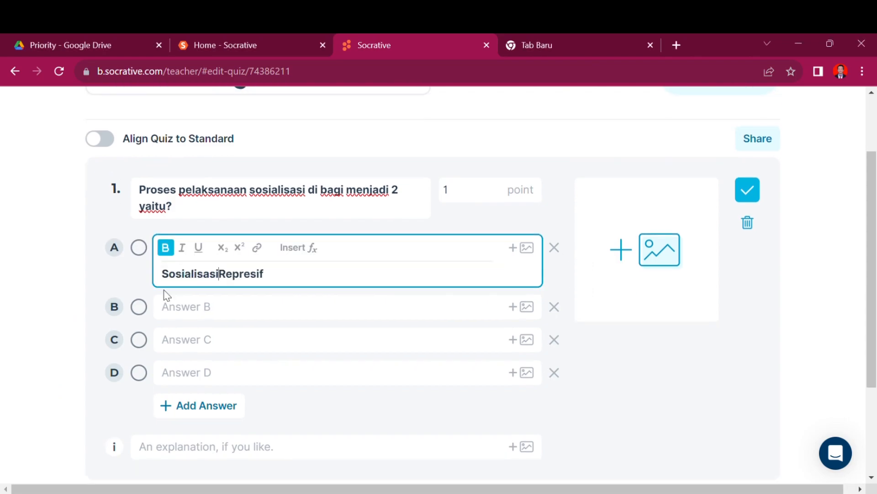
{"action": "type", "text": "dan"}
{"action": "double_click", "coordinate": [246, 276]}
{"action": "left_click", "coordinate": [292, 277]}
{"action": "type", "text": "Sosialisasi Face T"}
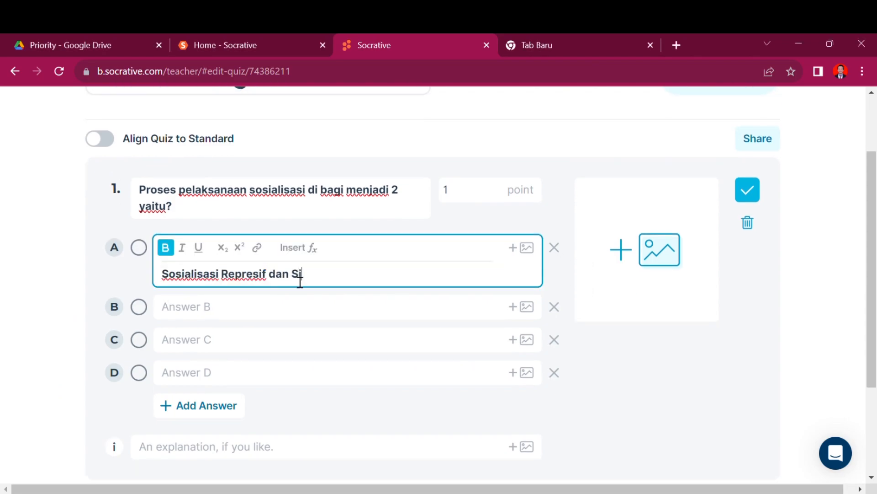
{"action": "type", "text": "o Face"}
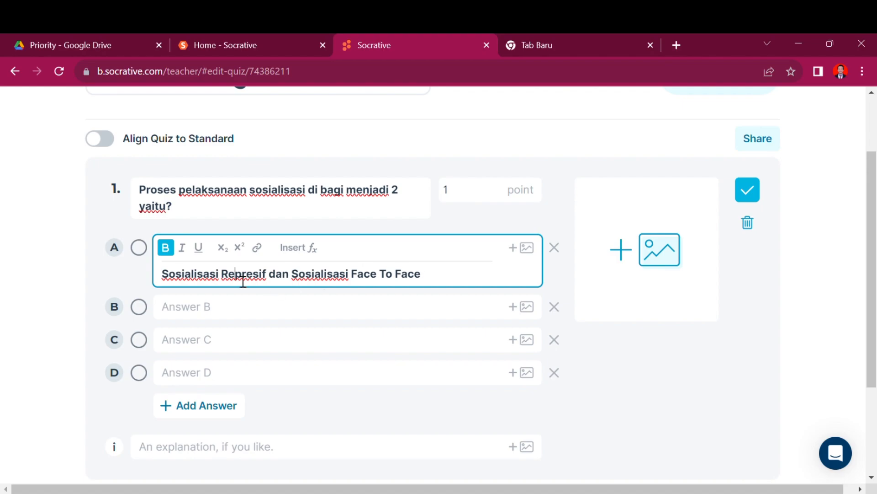
{"action": "key", "text": "ctrl+a"}
Step: Fill Answer B with 'Sosialisasi Represif dan Sosialisasi Partisipasif' without bold
{"action": "left_click", "coordinate": [216, 311]}
{"action": "type", "text": "Sosialisasi Represif"}
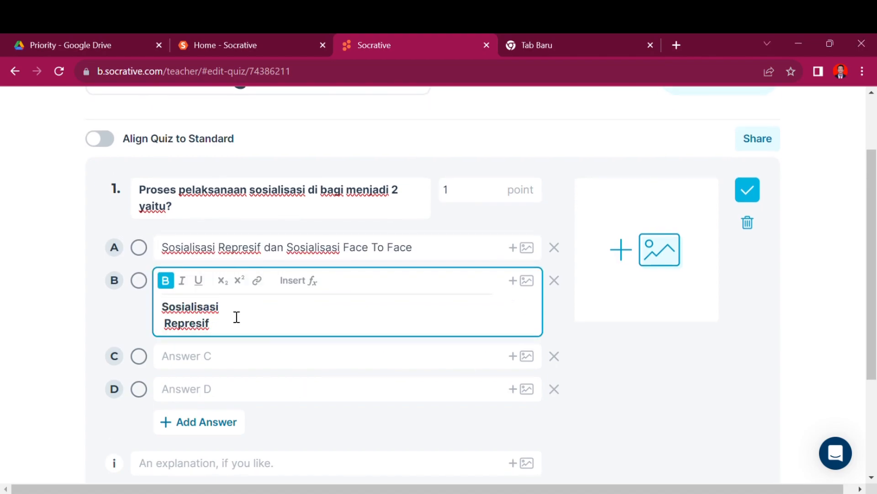
{"action": "type", "text": "dan"}
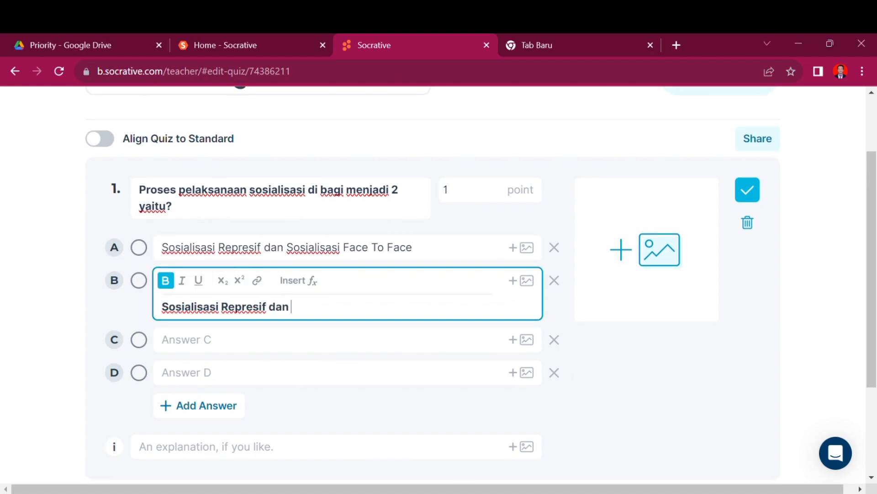
{"action": "type", "text": " Sosialisasi Partisipasif"}
{"action": "key", "text": "ctrl+a"}
{"action": "key", "text": "ctrl+b"}
{"action": "left_click", "coordinate": [205, 341]}
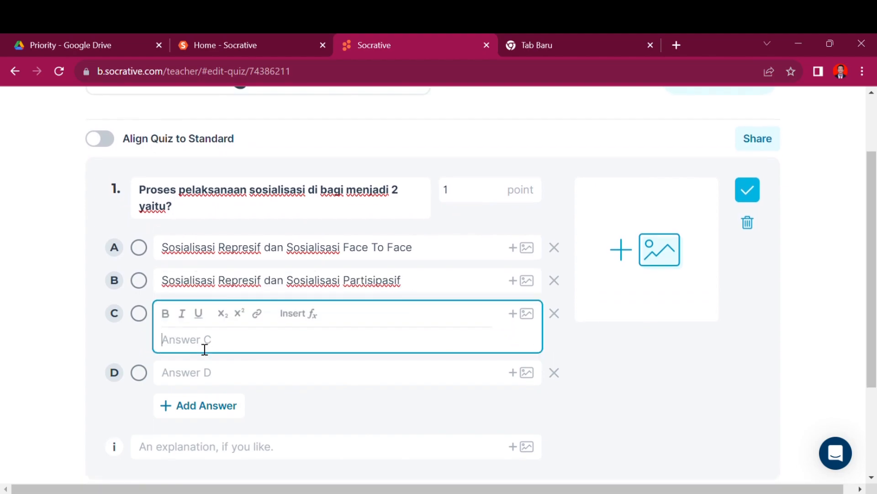
Step: Italicize 'Face To Face' in Answer A and change Answer B's last word to 'Paradigma'
{"action": "left_click_drag", "start_coordinate": [344, 249], "coordinate": [414, 249]}
{"action": "key", "text": "ctrl+i"}
{"action": "left_click", "coordinate": [268, 320]}
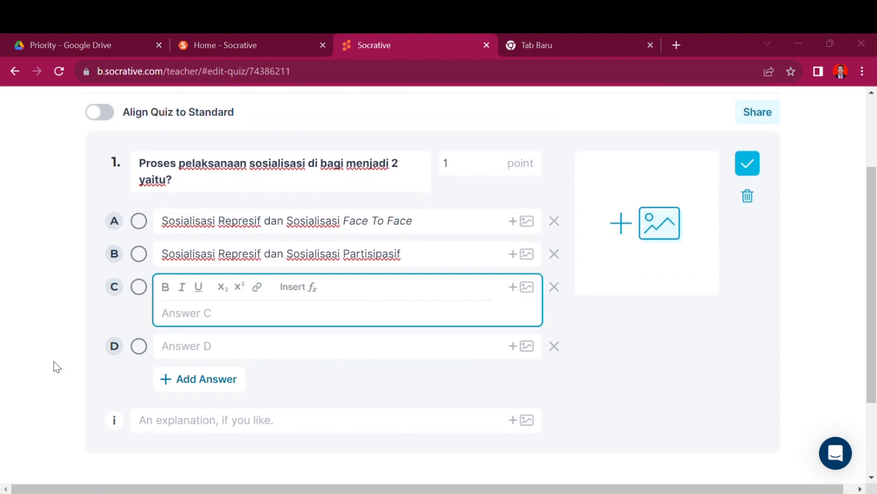
{"action": "left_click", "coordinate": [421, 256]}
{"action": "double_click", "coordinate": [366, 254]}
{"action": "type", "text": "Paradigma"}
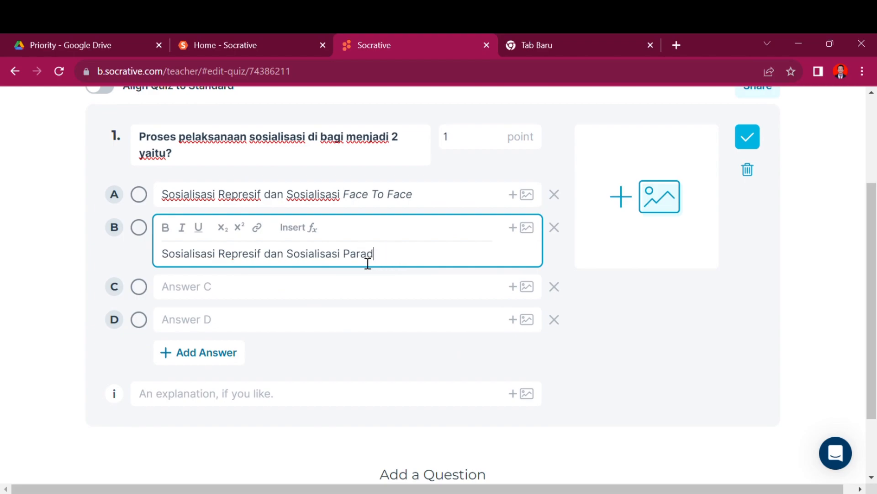
Step: Fill Answer C with 'Participative Socialization dan Sosialisasi Partisipasif' in plain text
{"action": "left_click", "coordinate": [245, 292]}
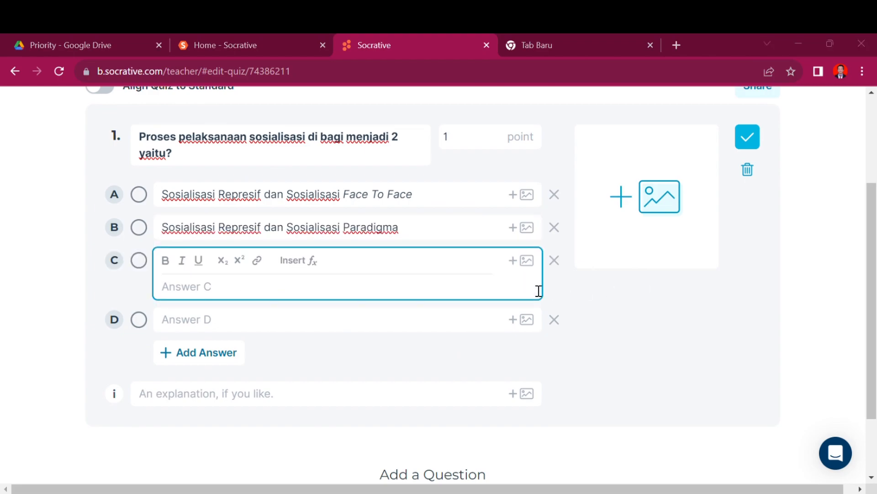
{"action": "type", "text": "Participative socialization"}
{"action": "left_click_drag", "start_coordinate": [305, 289], "coordinate": [171, 289]}
{"action": "key", "text": "ctrl+b"}
{"action": "key", "text": "ctrl+i"}
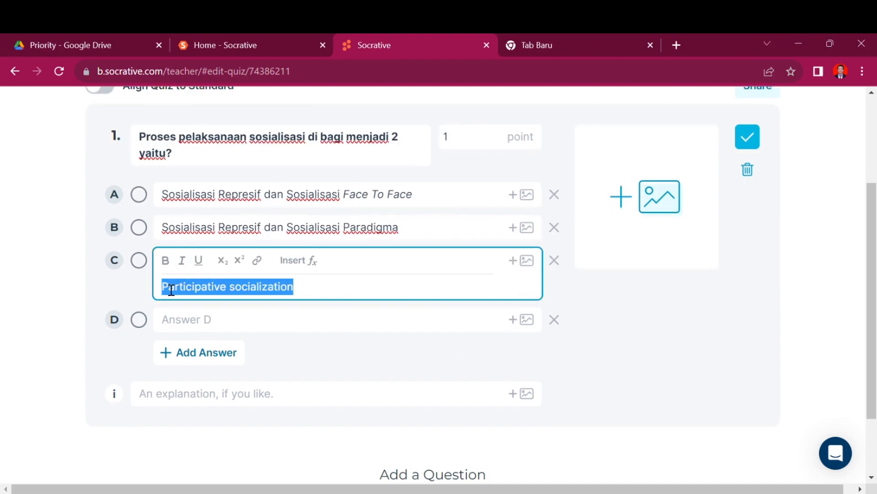
{"action": "left_click", "coordinate": [237, 289]}
{"action": "key", "text": "BackSpace"}
{"action": "type", "text": "S"}
{"action": "left_click", "coordinate": [313, 296]}
{"action": "type", "text": "dan"}
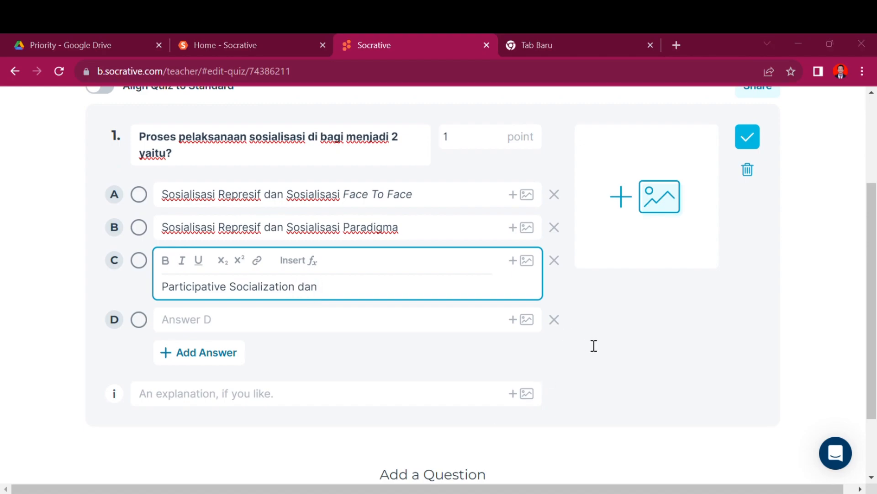
{"action": "type", "text": "Sosialisasi Partisipasif"}
{"action": "triple_click", "coordinate": [164, 286]}
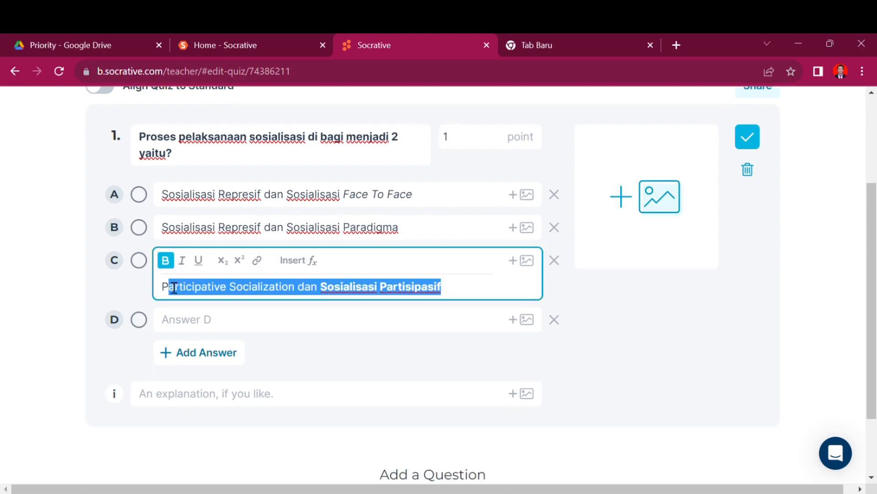
{"action": "key", "text": "ctrl+b"}
{"action": "left_click", "coordinate": [194, 324]}
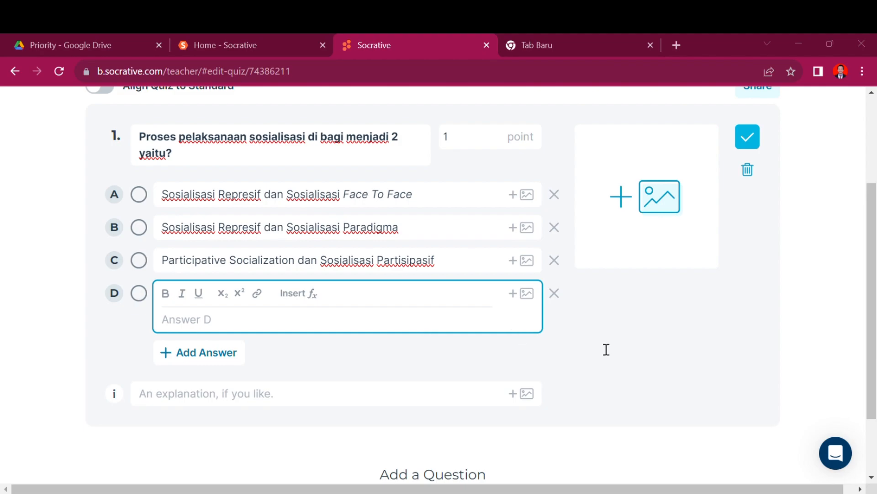
Step: Fill Answer D with 'Sosialisasi Represif dan Sosialisasi Partisipasif' and mark it correct
{"action": "left_click_drag", "start_coordinate": [261, 227], "coordinate": [172, 235]}
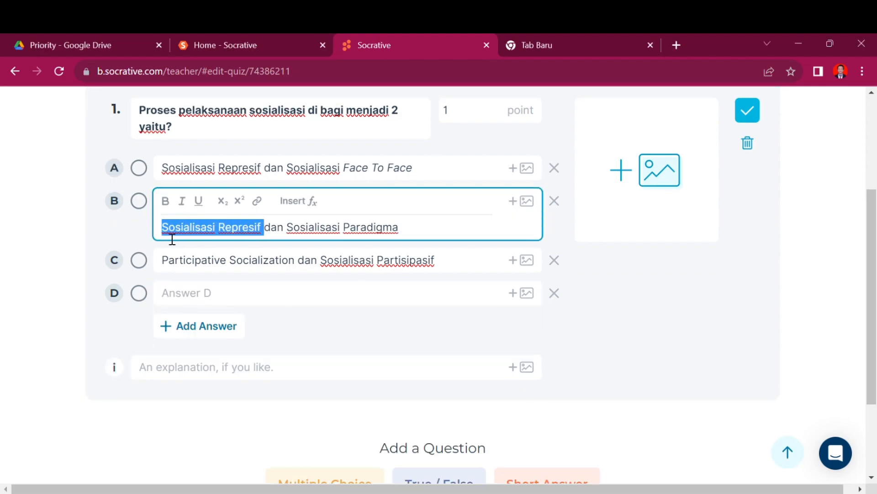
{"action": "key", "text": "ctrl+c"}
{"action": "left_click", "coordinate": [196, 292]}
{"action": "key", "text": "ctrl+v"}
{"action": "left_click_drag", "start_coordinate": [298, 259], "coordinate": [437, 262]}
{"action": "key", "text": "ctrl+c"}
{"action": "left_click", "coordinate": [262, 293]}
{"action": "key", "text": "ctrl+v"}
{"action": "left_click", "coordinate": [139, 293]}
Step: Remove an accidental fifth answer option and add multiple-choice question 2
{"action": "scroll", "coordinate": [233, 341], "scroll_direction": "down", "scroll_amount": 1}
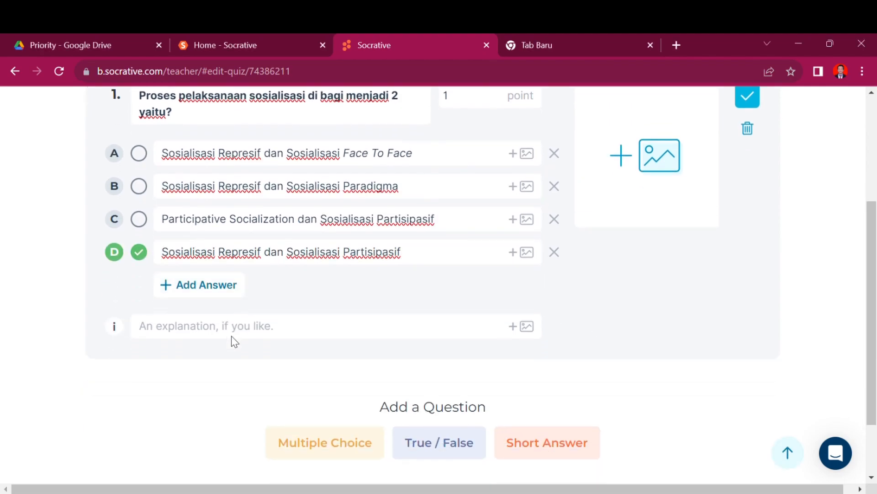
{"action": "left_click", "coordinate": [213, 285]}
{"action": "left_click", "coordinate": [555, 283]}
{"action": "scroll", "coordinate": [262, 384], "scroll_direction": "down", "scroll_amount": 1}
{"action": "left_click", "coordinate": [345, 400]}
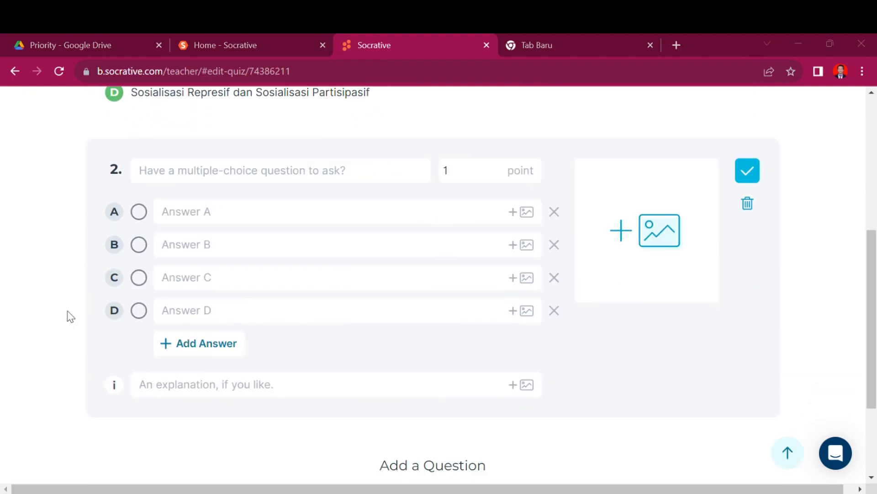
Step: Write question 2 'Berikut ini adalah bentuk media sosialisasi yang salah antara' with 'salah' bold
{"action": "left_click", "coordinate": [139, 170]}
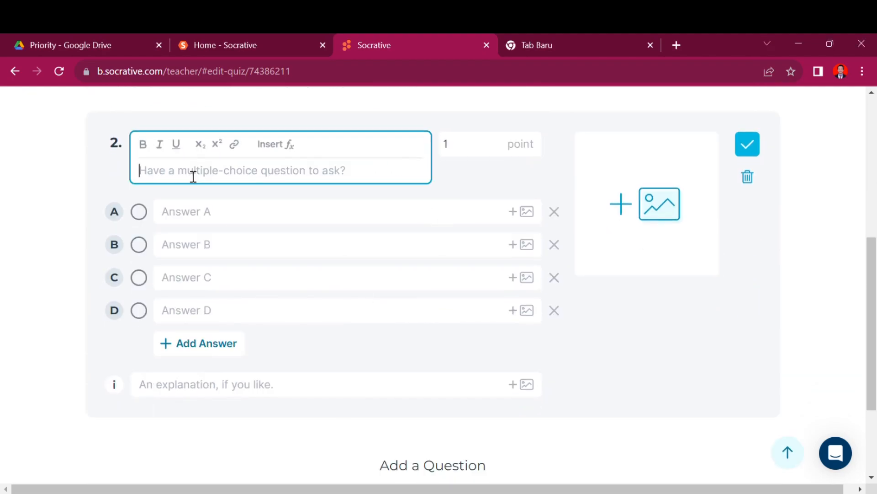
{"action": "type", "text": "Media Sosialisasi"}
{"action": "left_click", "coordinate": [140, 171]}
{"action": "type", "text": "Berikut ini adalah"}
{"action": "key", "text": "BackSpace"}
{"action": "type", "text": "m"}
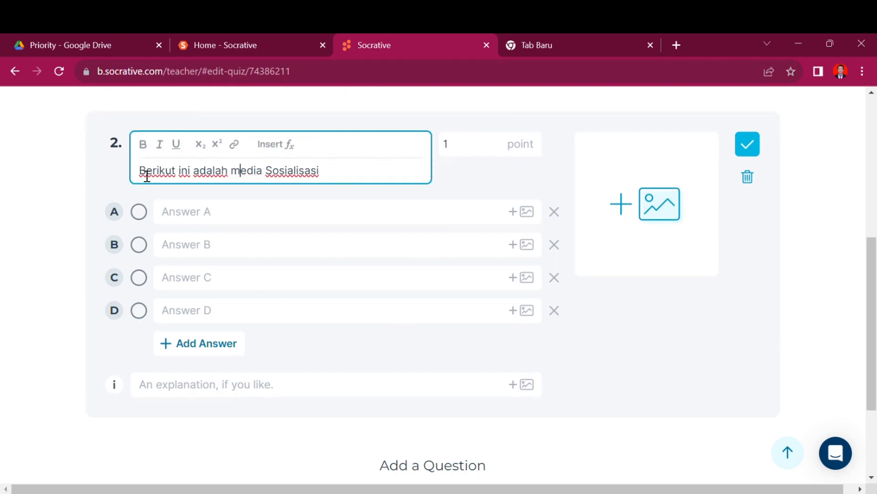
{"action": "left_click", "coordinate": [232, 177]}
{"action": "type", "text": "bentuk"}
{"action": "key", "text": "Right"}
{"action": "key", "text": "Right"}
{"action": "key", "text": "Right"}
{"action": "key", "text": "Right"}
{"action": "key", "text": "Right"}
{"action": "key", "text": "Right"}
{"action": "key", "text": "Right"}
{"action": "key", "text": "BackSpace"}
{"action": "type", "text": "s"}
{"action": "key", "text": "Right"}
{"action": "key", "text": "Right"}
{"action": "key", "text": "Right"}
{"action": "key", "text": "Right"}
{"action": "key", "text": "Right"}
{"action": "key", "text": "Right"}
{"action": "key", "text": "Right"}
{"action": "key", "text": "Right"}
{"action": "key", "text": "Right"}
{"action": "type", "text": "yang salah antara"}
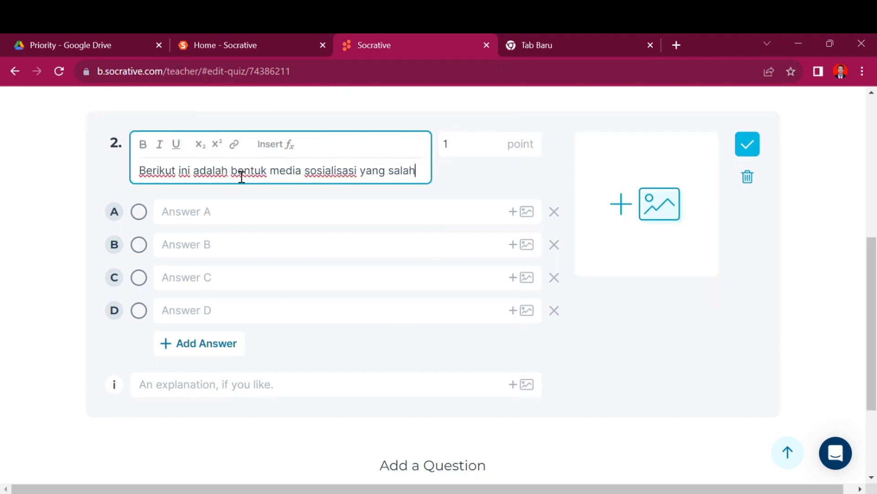
{"action": "double_click", "coordinate": [399, 170]}
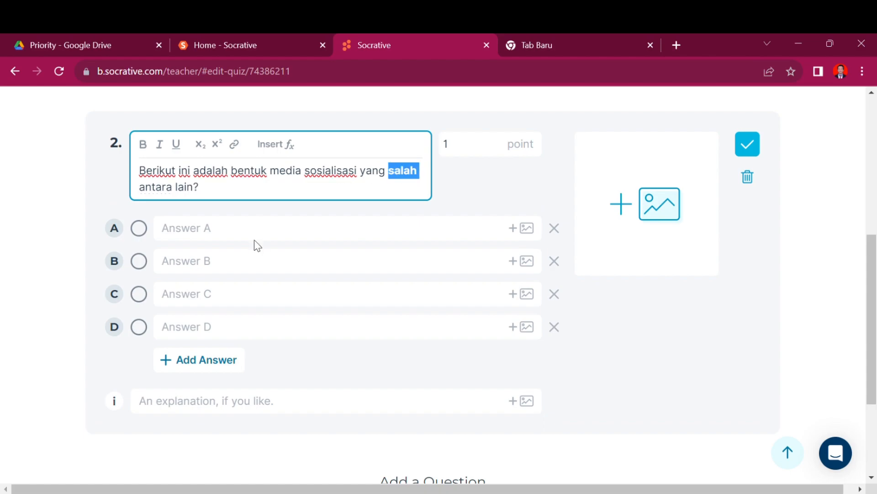
{"action": "key", "text": "ctrl+b"}
{"action": "left_click", "coordinate": [254, 231]}
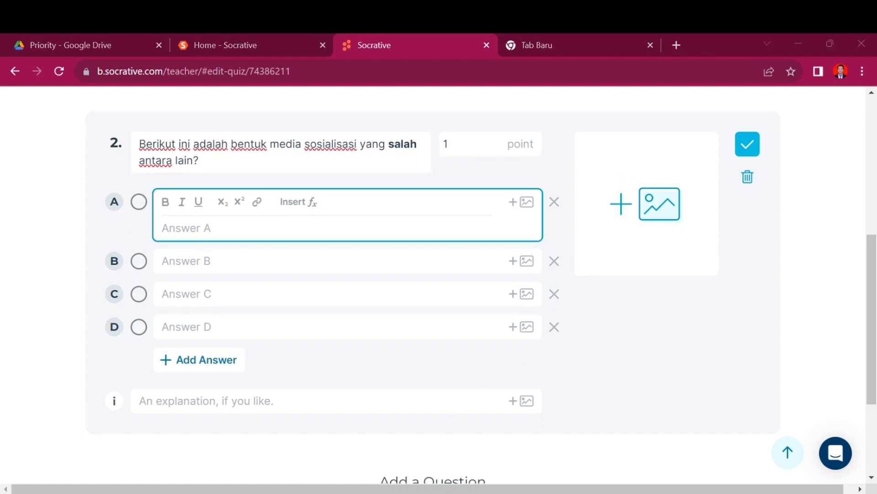
Step: Fill answers A–C with Lingkungan Sosial, Media Massa and Lingkungan Pendidikan
{"action": "key", "text": "ctrl+v"}
{"action": "left_click_drag", "start_coordinate": [261, 229], "coordinate": [169, 231]}
{"action": "key", "text": "ctrl+b"}
{"action": "left_click", "coordinate": [204, 271]}
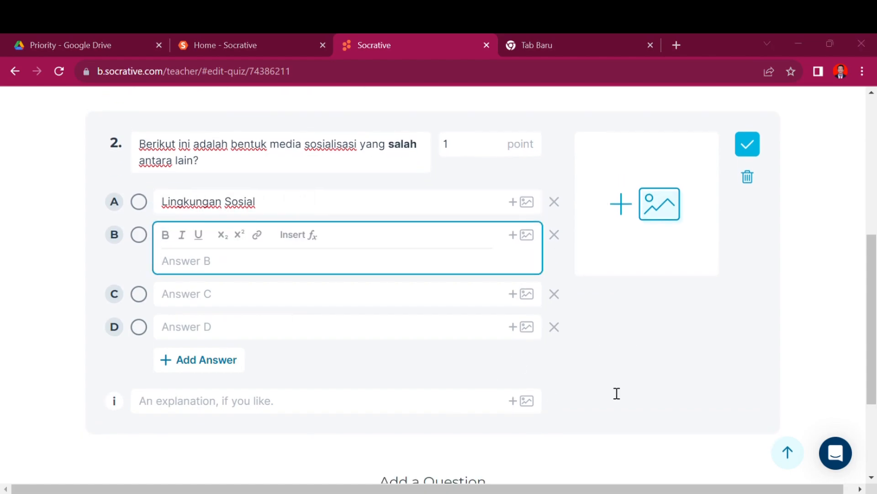
{"action": "key", "text": "ctrl+v"}
{"action": "left_click", "coordinate": [243, 302]}
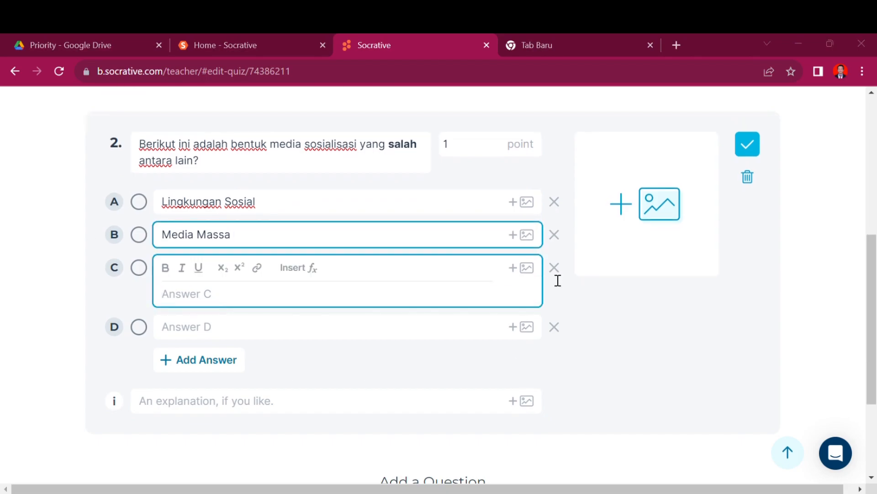
{"action": "key", "text": "ctrl+v"}
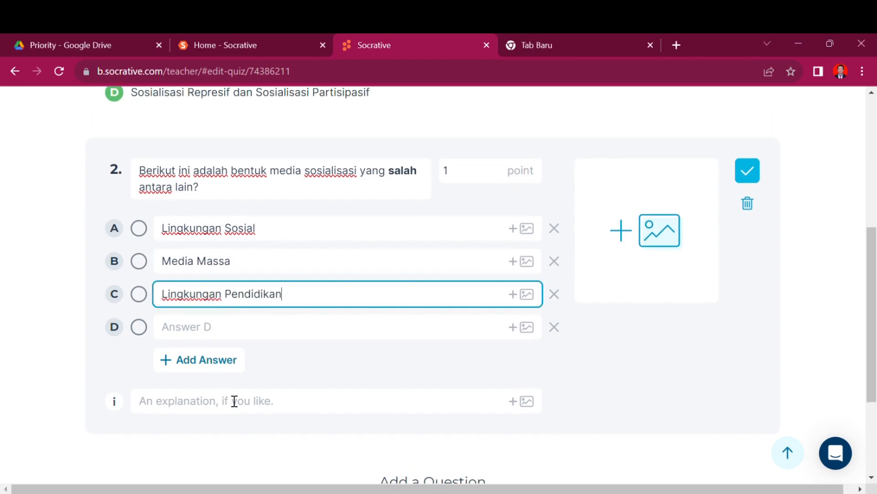
Step: Enter Komunitas as Answer D and mark it correct
{"action": "left_click", "coordinate": [283, 325]}
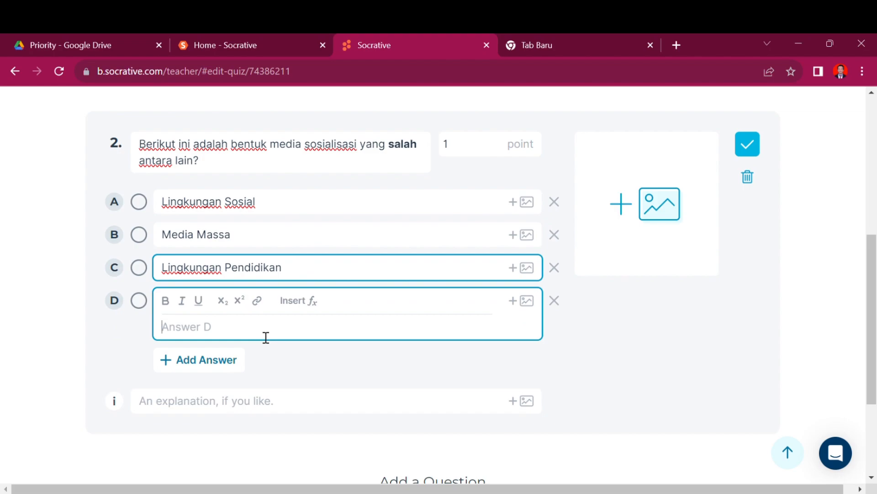
{"action": "type", "text": "Pendidikan"}
{"action": "key", "text": "BackSpace"}
{"action": "key", "text": "BackSpace"}
{"action": "key", "text": "BackSpace"}
{"action": "key", "text": "BackSpace"}
{"action": "key", "text": "BackSpace"}
{"action": "key", "text": "BackSpace"}
{"action": "key", "text": "BackSpace"}
{"action": "key", "text": "BackSpace"}
{"action": "key", "text": "BackSpace"}
{"action": "key", "text": "BackSpace"}
{"action": "type", "text": "Komunitas"}
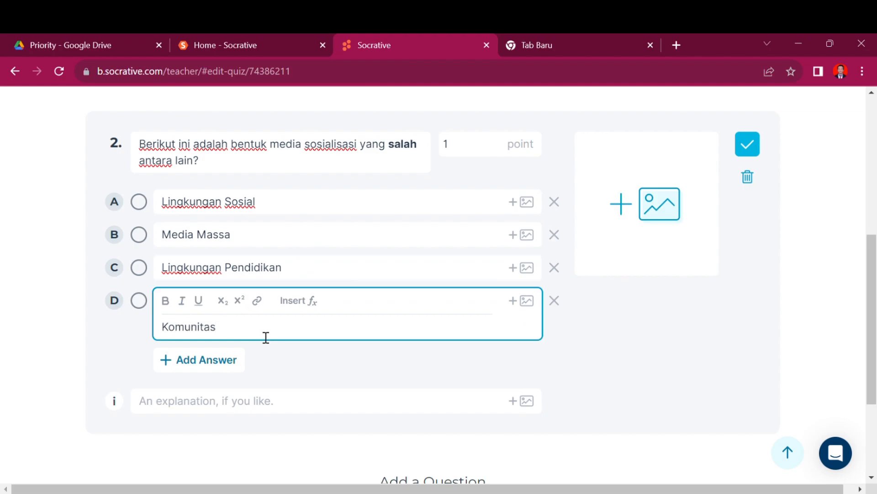
{"action": "left_click", "coordinate": [143, 302]}
Step: Add the explanation 'Jawaban adalah D yaitu Komunitas' to question 2
{"action": "scroll", "coordinate": [366, 364], "scroll_direction": "down", "scroll_amount": 3}
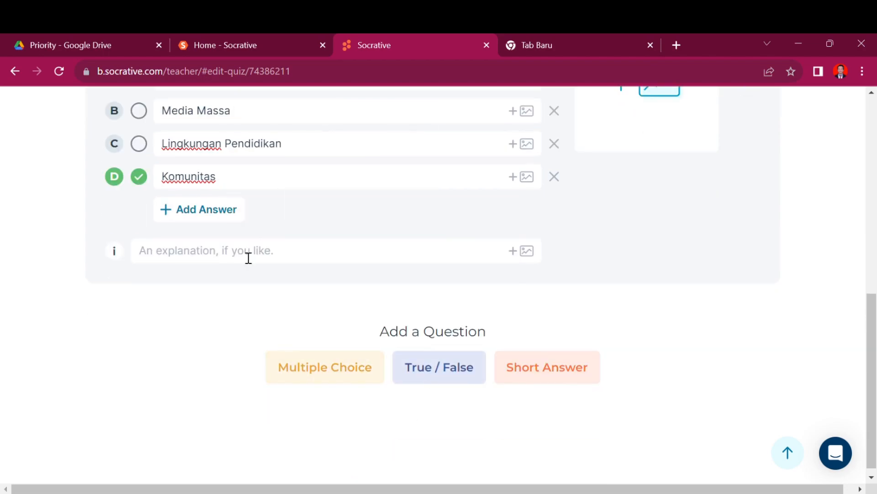
{"action": "left_click", "coordinate": [194, 256]}
{"action": "type", "text": "Jawaban yang benar adalah D"}
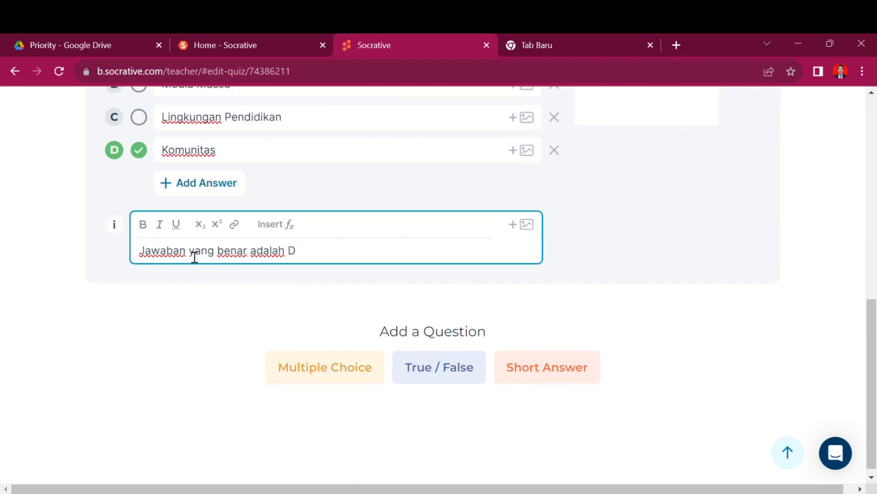
{"action": "key", "text": "BackSpace"}
{"action": "key", "text": "BackSpace"}
{"action": "key", "text": "BackSpace"}
{"action": "key", "text": "BackSpace"}
{"action": "key", "text": "BackSpace"}
{"action": "key", "text": "BackSpace"}
{"action": "key", "text": "BackSpace"}
{"action": "key", "text": "BackSpace"}
{"action": "key", "text": "BackSpace"}
{"action": "key", "text": "BackSpace"}
{"action": "key", "text": "BackSpace"}
{"action": "key", "text": "BackSpace"}
{"action": "key", "text": "BackSpace"}
{"action": "key", "text": "BackSpace"}
{"action": "key", "text": "BackSpace"}
{"action": "key", "text": "BackSpace"}
{"action": "key", "text": "BackSpace"}
{"action": "key", "text": "BackSpace"}
{"action": "key", "text": "BackSpace"}
{"action": "type", "text": "adalah D yaitu Komunitas"}
{"action": "scroll", "coordinate": [192, 254], "scroll_direction": "up", "scroll_amount": 8}
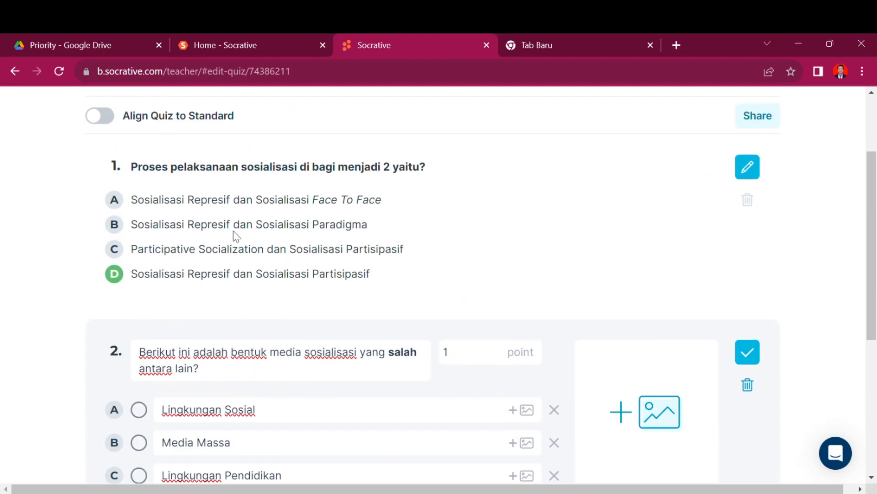
Step: Explain question 1 as 'Jawaban yang benar D yaitu Sosialisasi Represif dan Sosialisasi Partisipasif' and add question 3
{"action": "left_click", "coordinate": [748, 169]}
{"action": "scroll", "coordinate": [408, 298], "scroll_direction": "down", "scroll_amount": 5}
{"action": "scroll", "coordinate": [407, 295], "scroll_direction": "up", "scroll_amount": 3}
{"action": "left_click_drag", "start_coordinate": [402, 238], "coordinate": [170, 247]}
{"action": "key", "text": "ctrl+c"}
{"action": "left_click", "coordinate": [176, 318]}
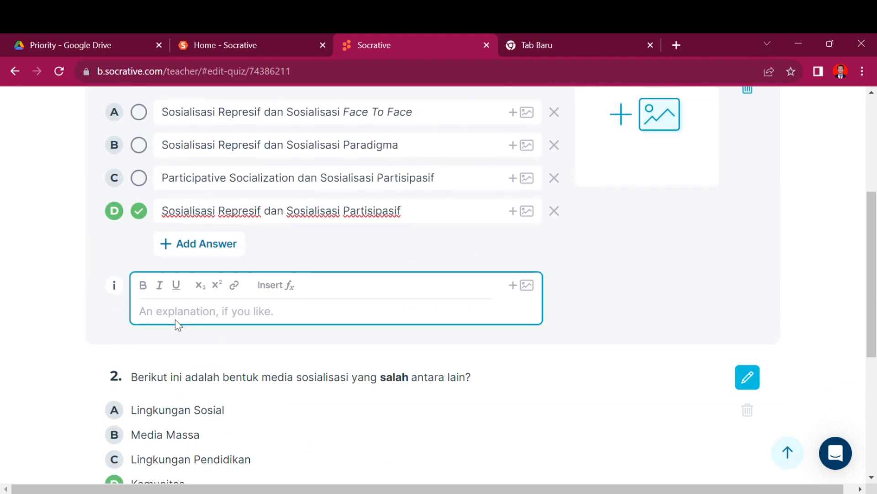
{"action": "type", "text": "Jawaban yang benar D yaitu"}
{"action": "key", "text": "ctrl+v"}
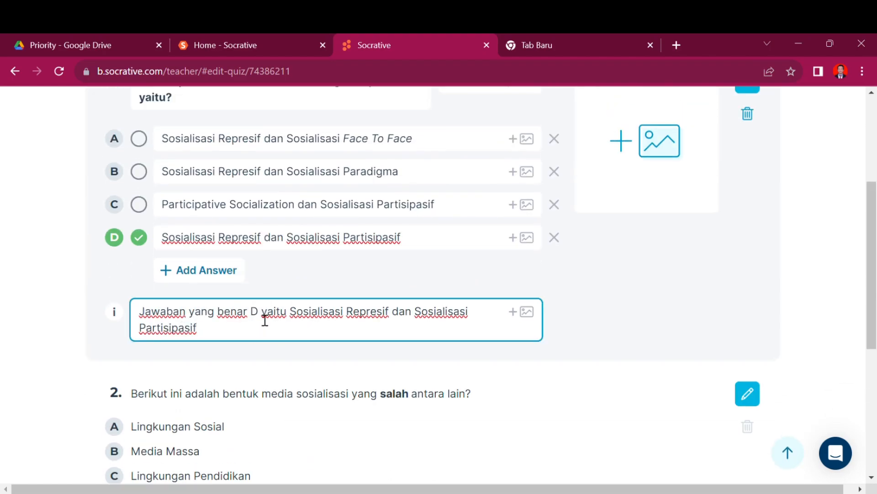
{"action": "left_click", "coordinate": [39, 337]}
{"action": "left_click", "coordinate": [325, 358]}
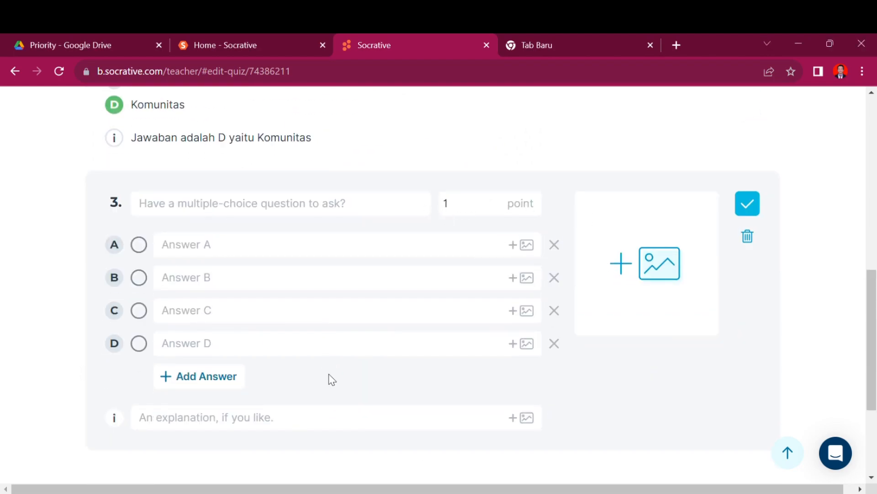
Step: Write question 3 as 'Berikut ini adalah ciri-ciri sosialisasi represif yang benar, antara lain;' with lowercase words
{"action": "left_click", "coordinate": [211, 205]}
{"action": "type", "text": "Berikut ini adalah Ciri-Ciri Sosialisasi Represif"}
{"action": "left_click", "coordinate": [242, 204]}
{"action": "key", "text": "BackSpace"}
{"action": "type", "text": "c"}
{"action": "key", "text": "Right"}
{"action": "key", "text": "Right"}
{"action": "key", "text": "Right"}
{"action": "key", "text": "Right"}
{"action": "key", "text": "BackSpace"}
{"action": "type", "text": "c"}
{"action": "key", "text": "Right"}
{"action": "key", "text": "Right"}
{"action": "key", "text": "Right"}
{"action": "key", "text": "Right"}
{"action": "key", "text": "Right"}
{"action": "key", "text": "BackSpace"}
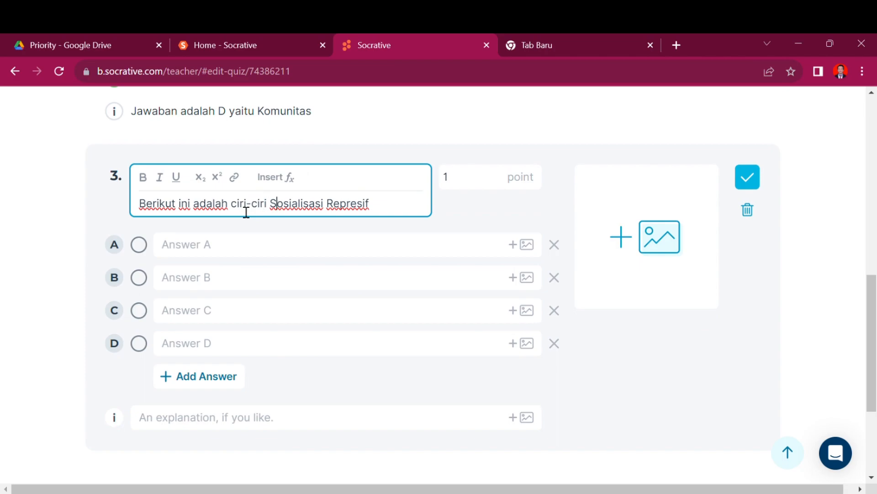
{"action": "type", "text": "s"}
{"action": "key", "text": "Right"}
{"action": "key", "text": "Right"}
{"action": "key", "text": "Right"}
{"action": "key", "text": "Right"}
{"action": "key", "text": "Right"}
{"action": "key", "text": "Right"}
{"action": "key", "text": "Right"}
{"action": "key", "text": "Right"}
{"action": "key", "text": "Right"}
{"action": "key", "text": "Right"}
{"action": "key", "text": "Right"}
{"action": "key", "text": "Right"}
{"action": "key", "text": "BackSpace"}
{"action": "type", "text": "r"}
{"action": "key", "text": "Right"}
{"action": "key", "text": "Right"}
{"action": "key", "text": "Right"}
{"action": "key", "text": "Right"}
{"action": "key", "text": "Right"}
{"action": "key", "text": "Right"}
{"action": "key", "text": "Right"}
{"action": "type", "text": "yang sal"}
{"action": "key", "text": "BackSpace"}
{"action": "key", "text": "BackSpace"}
{"action": "key", "text": "BackSpace"}
{"action": "type", "text": "benar, antara lain"}
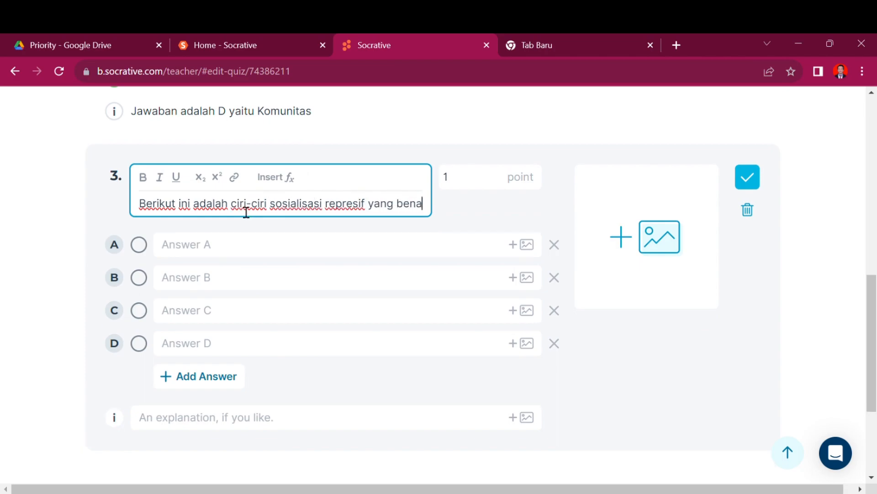
{"action": "key", "text": "BackSpace"}
{"action": "key", "text": "BackSpace"}
{"action": "key", "text": "BackSpace"}
{"action": "key", "text": "BackSpace"}
{"action": "key", "text": "BackSpace"}
{"action": "key", "text": "BackSpace"}
{"action": "key", "text": "BackSpace"}
{"action": "key", "text": "BackSpace"}
{"action": "type", "text": "salah satu"}
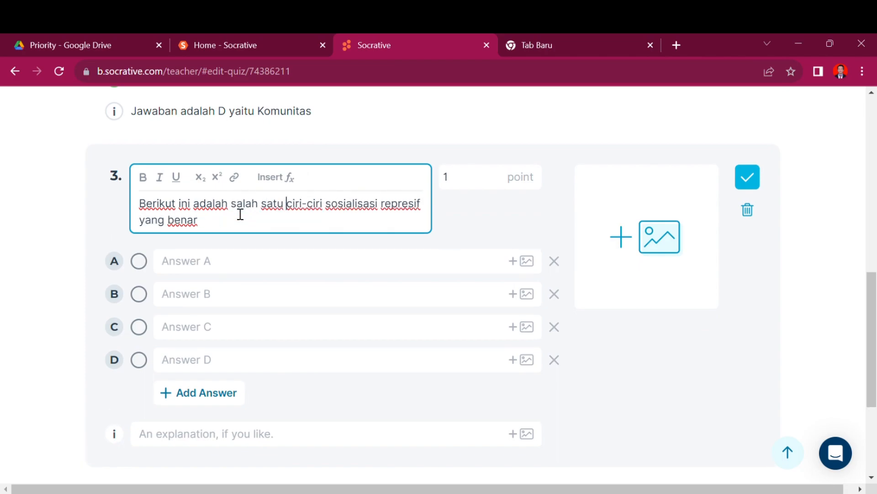
{"action": "left_click", "coordinate": [239, 212]}
{"action": "type", "text": "antara lain;"}
Step: Paste answers A–C, marking A 'Komunikasi sebagai perintah' as correct
{"action": "left_click", "coordinate": [250, 265]}
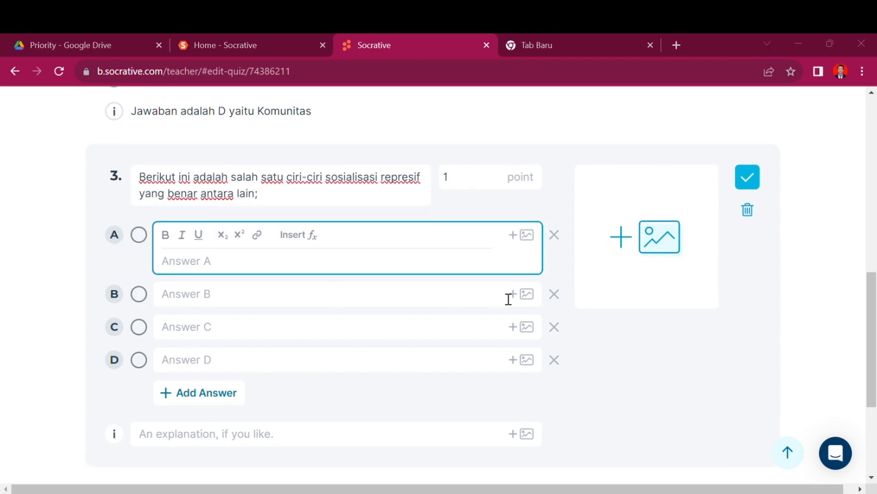
{"action": "type", "text": "Komunikasi sebagai perintah"}
{"action": "left_click", "coordinate": [138, 234]}
{"action": "left_click", "coordinate": [256, 293]}
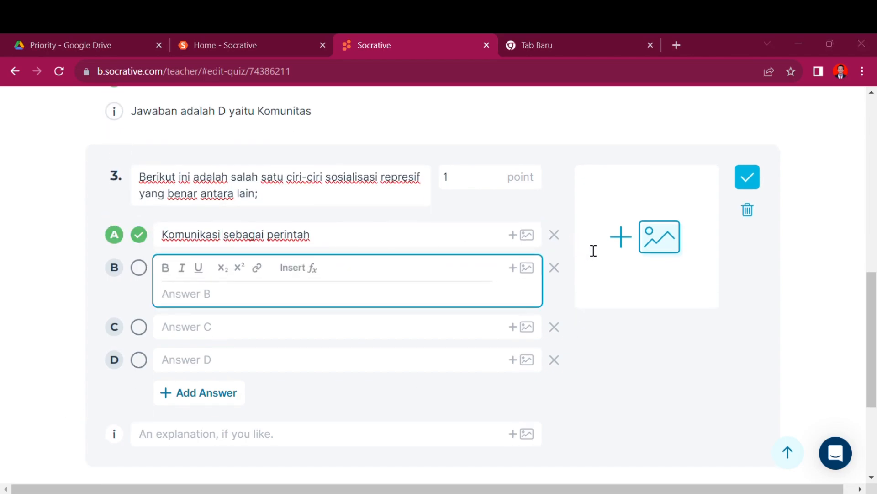
{"action": "type", "text": "Memberikan imbalan bagi perilaku yang baik"}
{"action": "left_click", "coordinate": [165, 320]}
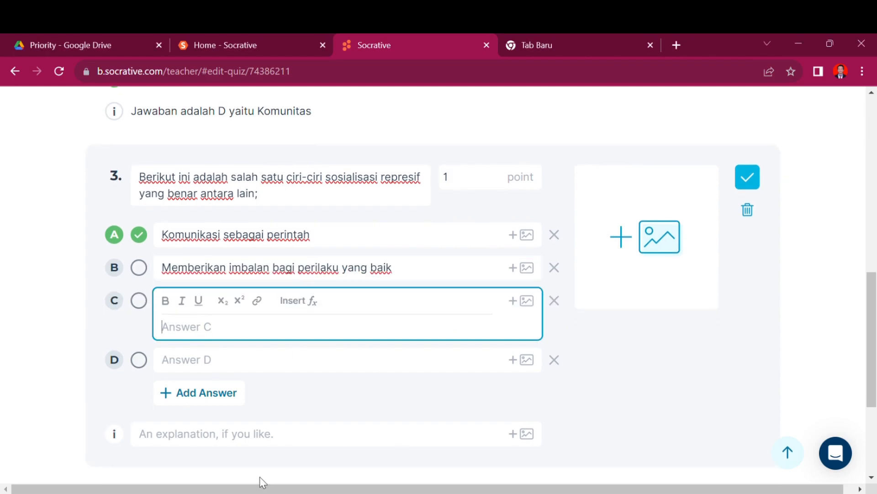
{"action": "type", "text": "Sosialisasi berpusat pada anak"}
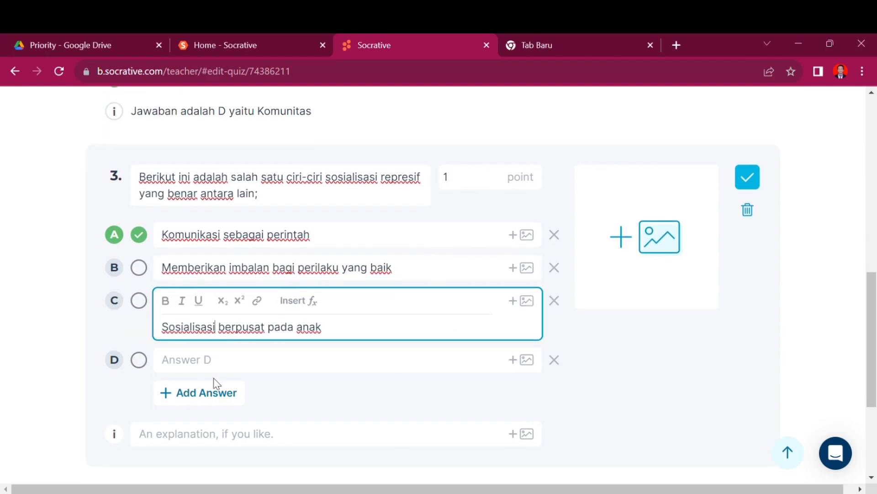
Step: Paste the full sentence as answer D and remove its stray prefix and symbols
{"action": "left_click", "coordinate": [219, 371]}
{"action": "type", "text": "Semua"}
{"action": "key", "text": "ctrl+z"}
{"action": "key", "text": "alt+Tab"}
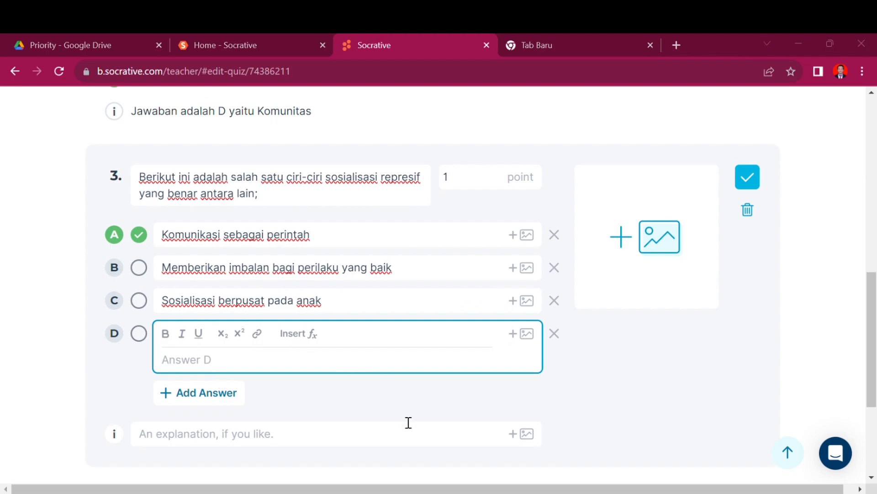
{"action": "key", "text": "alt+Tab"}
{"action": "type", "text": "a.Sosialisasi dilakukan atas dasar kesamaan dan kooperatif antar kedua belah pihak (sosialisasi ekualitas)."}
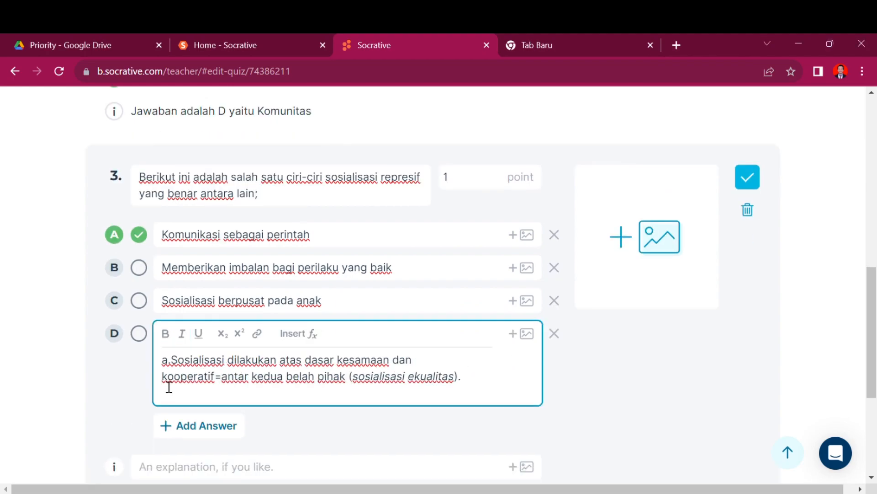
{"action": "key", "text": "BackSpace"}
{"action": "left_click", "coordinate": [173, 364]}
{"action": "key", "text": "BackSpace"}
{"action": "key", "text": "BackSpace"}
{"action": "left_click_drag", "start_coordinate": [373, 377], "coordinate": [162, 361]}
{"action": "left_click", "coordinate": [194, 465]}
{"action": "left_click", "coordinate": [178, 240]}
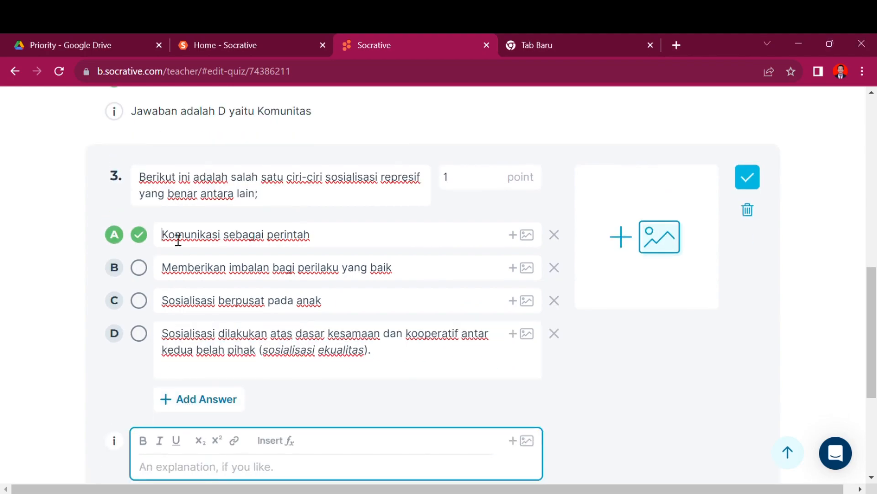
Step: Add the explanation 'Jawaban yang benar A yaitu Komunikasi sebagai perintah' and a blank question 4
{"action": "left_click", "coordinate": [211, 451]}
{"action": "type", "text": "Ciri sosil"}
{"action": "key", "text": "BackSpace"}
{"action": "key", "text": "BackSpace"}
{"action": "key", "text": "BackSpace"}
{"action": "key", "text": "BackSpace"}
{"action": "key", "text": "BackSpace"}
{"action": "key", "text": "BackSpace"}
{"action": "key", "text": "BackSpace"}
{"action": "key", "text": "BackSpace"}
{"action": "key", "text": "BackSpace"}
{"action": "key", "text": "BackSpace"}
{"action": "type", "text": "Jawaban ya"}
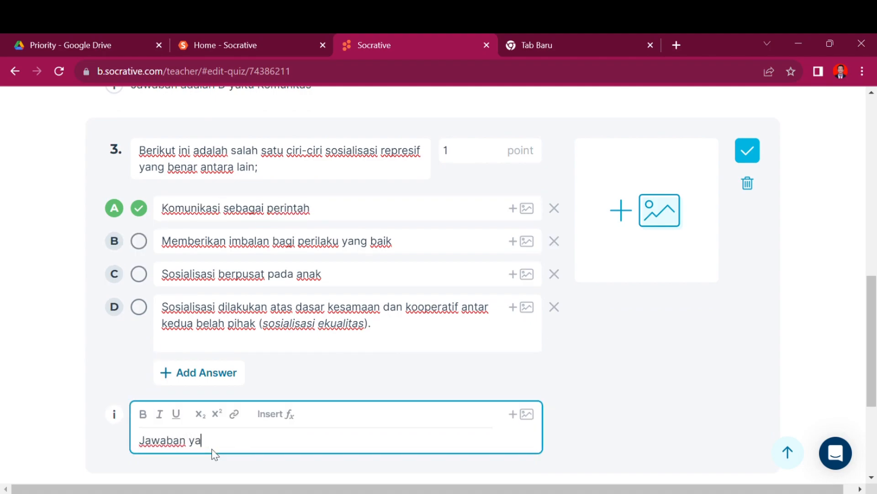
{"action": "type", "text": "ng benar A yaitu Komunikasi sebagai perintah"}
{"action": "scroll", "coordinate": [324, 319], "scroll_direction": "down", "scroll_amount": 4}
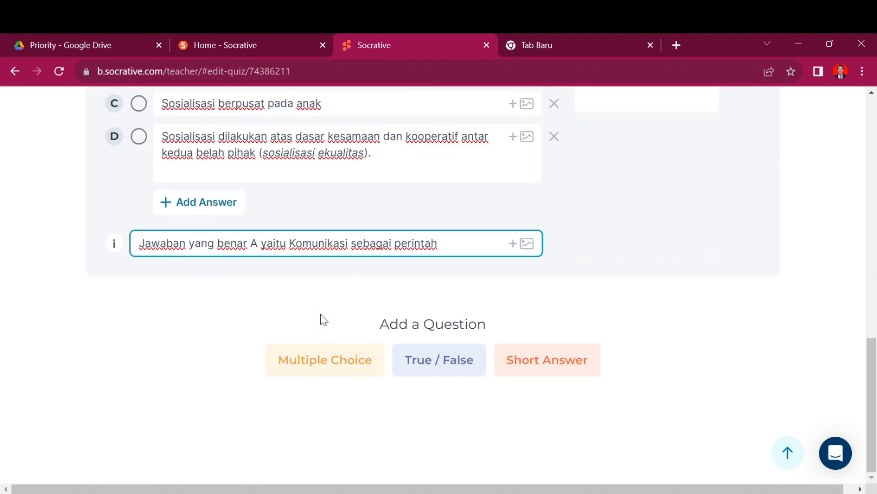
{"action": "left_click", "coordinate": [334, 365]}
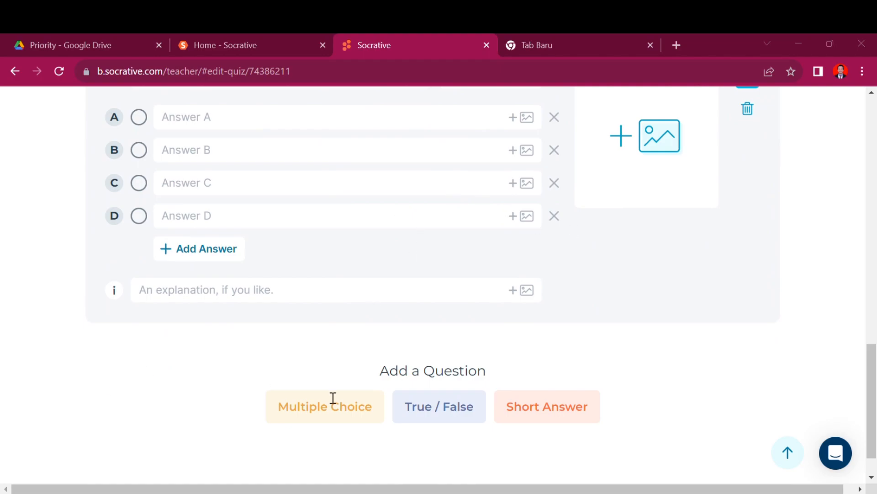
Step: Finish question 4 as 'Kuratif merupakan sifat pengawasan sosial yang artinya?', replacing 'berarti' with 'artinya'
{"action": "scroll", "coordinate": [239, 300], "scroll_direction": "up", "scroll_amount": 3}
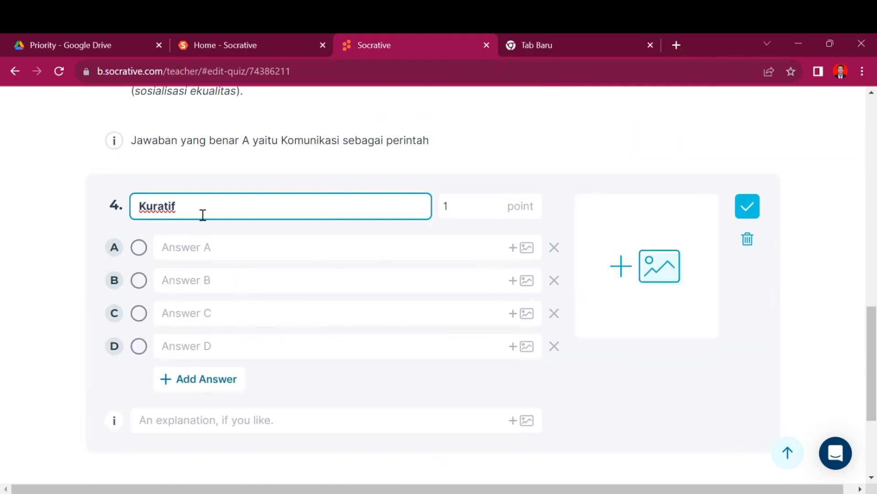
{"action": "left_click", "coordinate": [201, 216]}
{"action": "type", "text": "merupakan sifat pengawasan sosial"}
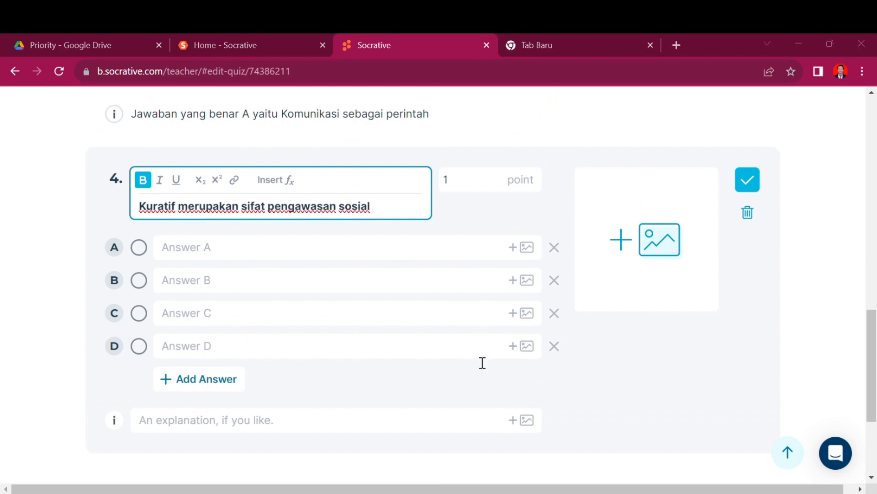
{"action": "type", "text": " yang berarti?"}
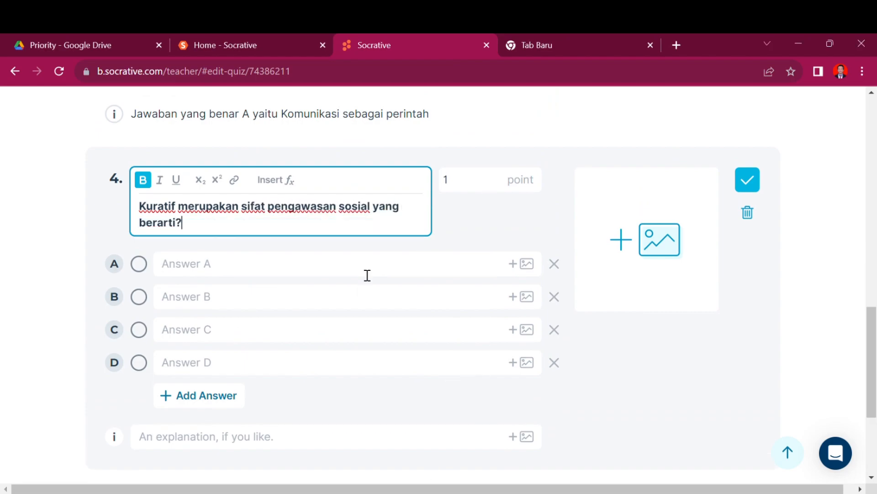
{"action": "double_click", "coordinate": [188, 229]}
{"action": "type", "text": "artinya"}
{"action": "left_click_drag", "start_coordinate": [179, 206], "coordinate": [192, 231]}
Step: Paste question 4's answer A, joining its broken lines and capitalising the leading U
{"action": "left_click", "coordinate": [457, 268]}
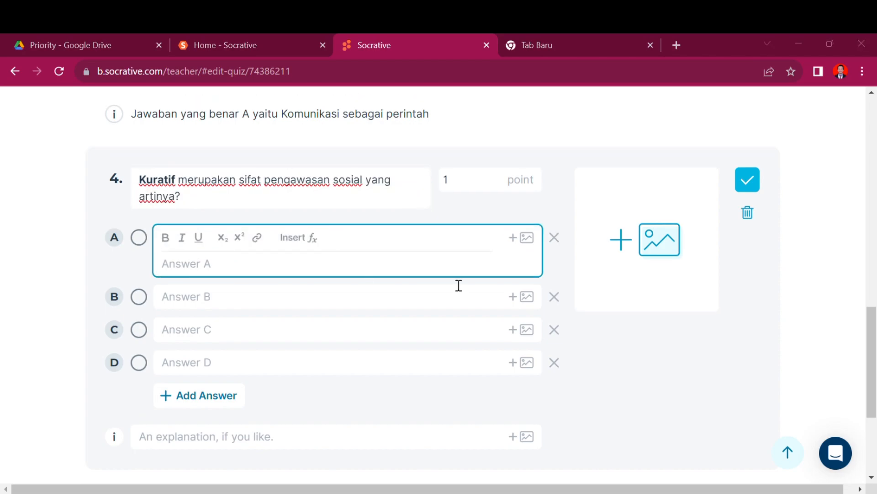
{"action": "type", "text": "usaha pengawasan sebelum terjadi penyimpangan atau pelanggaran terhadap norma atau hukum yang berlaku; tujuannya untuk mencegah jangan sampai terjadi pelanggaran"}
{"action": "left_click", "coordinate": [162, 279]}
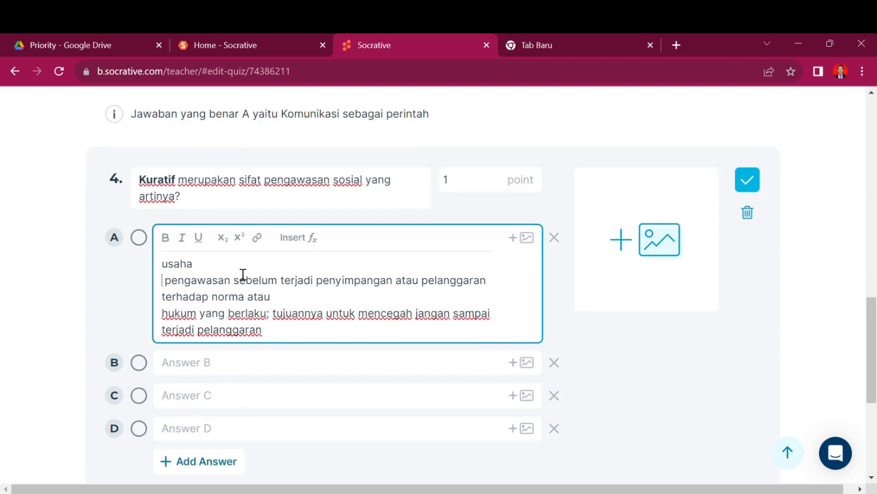
{"action": "key", "text": "BackSpace"}
{"action": "left_click", "coordinate": [163, 282]}
{"action": "key", "text": "BackSpace"}
{"action": "left_click", "coordinate": [163, 295]}
{"action": "key", "text": "BackSpace"}
{"action": "left_click", "coordinate": [165, 298]}
{"action": "key", "text": "BackSpace"}
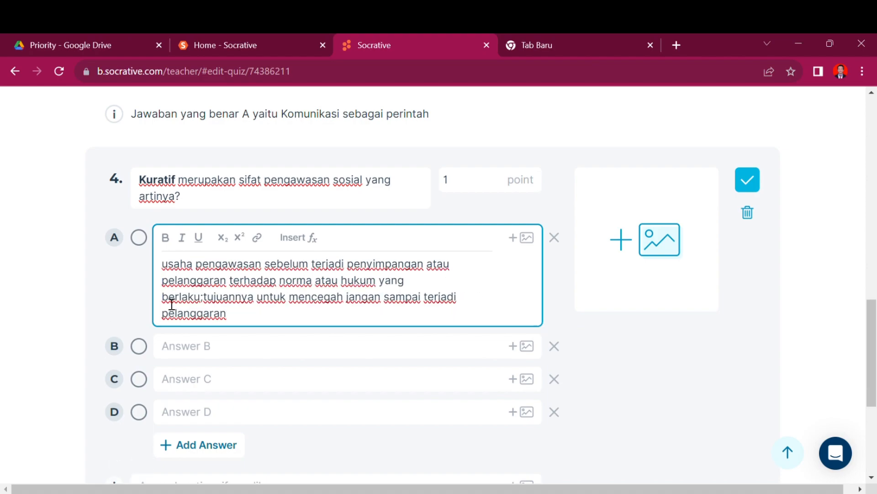
{"action": "key", "text": "Tab"}
{"action": "left_click", "coordinate": [170, 238]}
{"action": "key", "text": "BackSpace"}
{"action": "type", "text": "U"}
Step: Paste answers B and C with capital P, marking C as the correct answer
{"action": "left_click", "coordinate": [188, 313]}
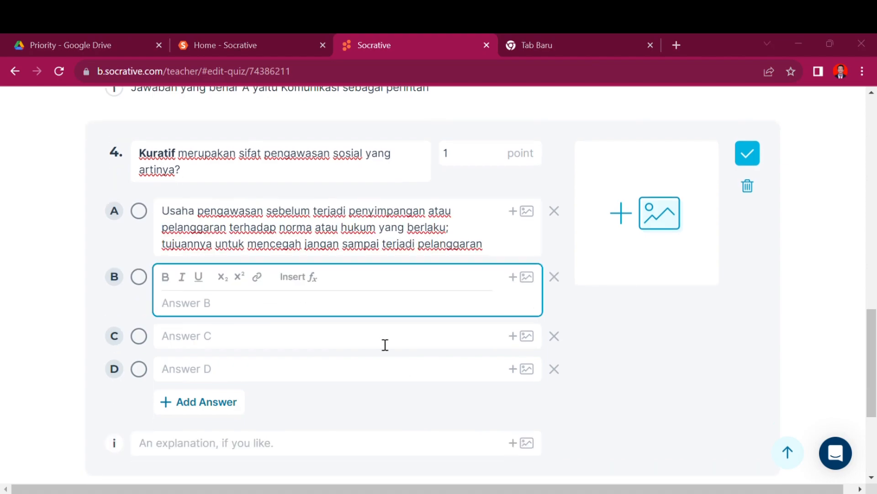
{"action": "type", "text": "pengawasan dengan melakukan usaha pemulihan kembali terhadap masalah yang timbul sebagai akibat telah terjadinya pelanggaran terhadap norma atau hukum yang berlaku"}
{"action": "left_click", "coordinate": [173, 309]}
{"action": "key", "text": "BackSpace"}
{"action": "type", "text": "P"}
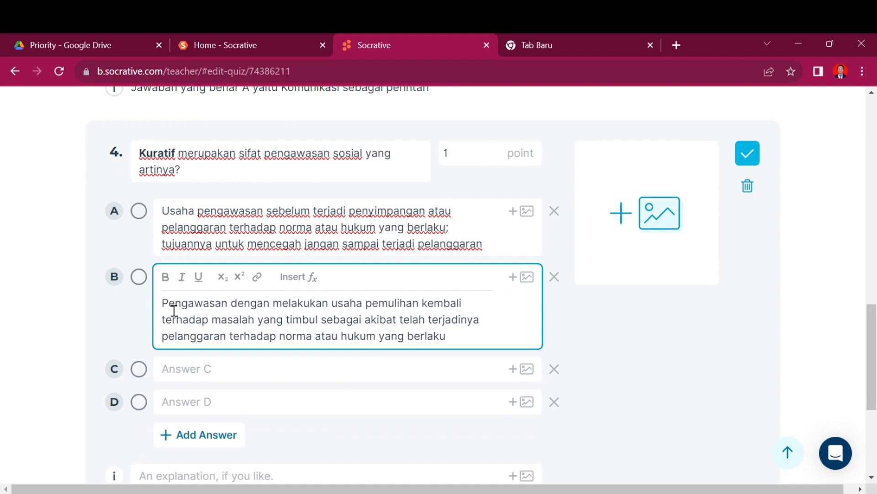
{"action": "key", "text": "BackSpace"}
{"action": "key", "text": "Tab"}
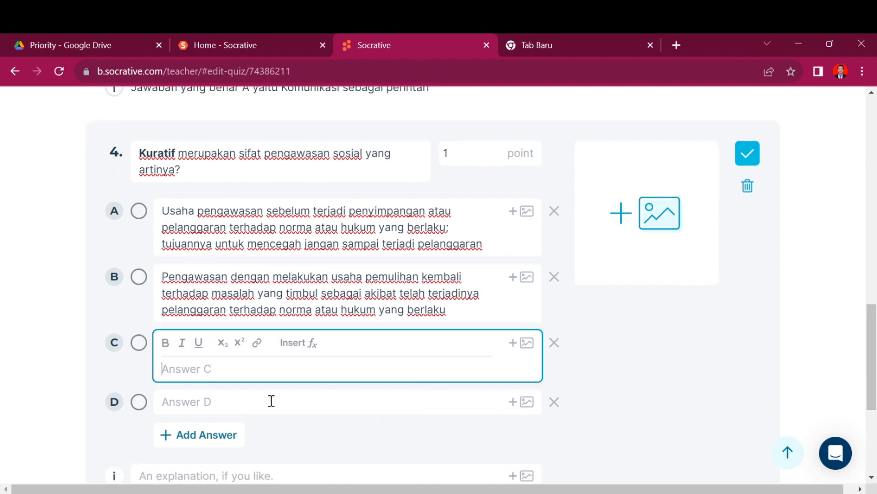
{"action": "type", "text": "pengawasan yang dilakukan pada saat peristiwa itu terjadi"}
{"action": "left_click", "coordinate": [169, 379]}
{"action": "key", "text": "BackSpace"}
{"action": "type", "text": "P"}
{"action": "left_click", "coordinate": [139, 342]}
Step: Enter 'Semua Jawaban Salah' as answer D
{"action": "left_click", "coordinate": [193, 404]}
{"action": "type", "text": "Semua Jawaban Salah"}
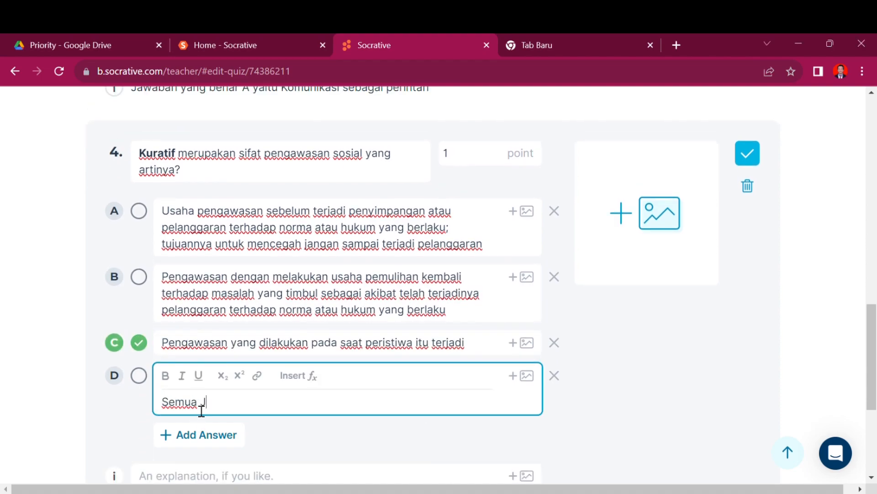
{"action": "scroll", "coordinate": [188, 275], "scroll_direction": "down", "scroll_amount": 2}
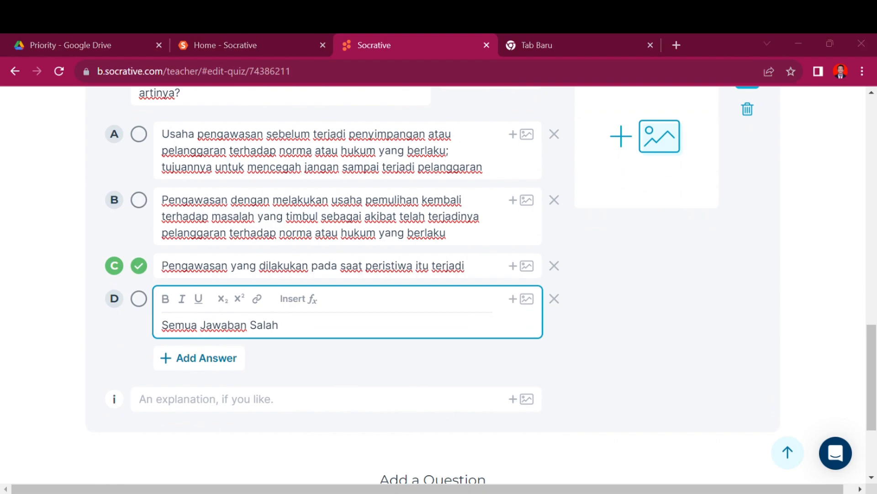
{"action": "left_click", "coordinate": [231, 399]}
Step: Write the 'Jawaban C' Kuratif explanation, remove the duplicated 'yaitu', and add blank question 5
{"action": "type", "text": "Jawaban C yaitu Kuratif yaitu pengawasan yang dilakukan"}
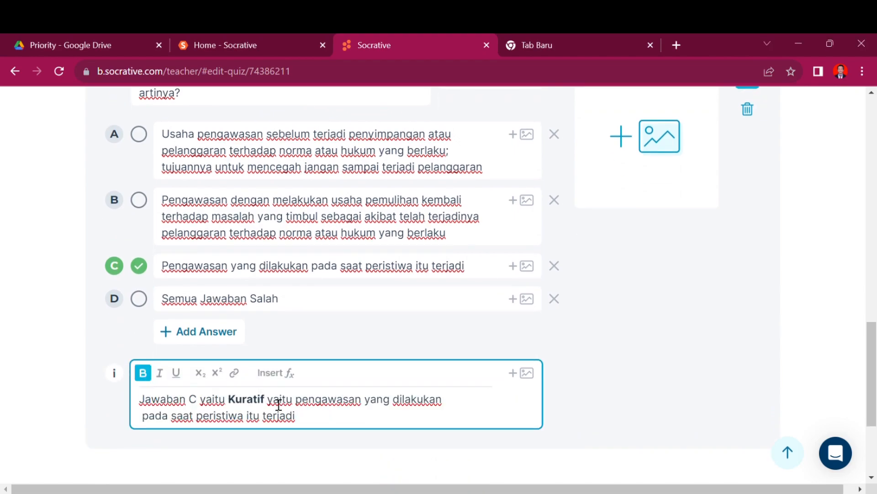
{"action": "left_click", "coordinate": [226, 400]}
{"action": "key", "text": "BackSpace"}
{"action": "key", "text": "BackSpace"}
{"action": "key", "text": "BackSpace"}
{"action": "key", "text": "BackSpace"}
{"action": "key", "text": "BackSpace"}
{"action": "key", "text": "BackSpace"}
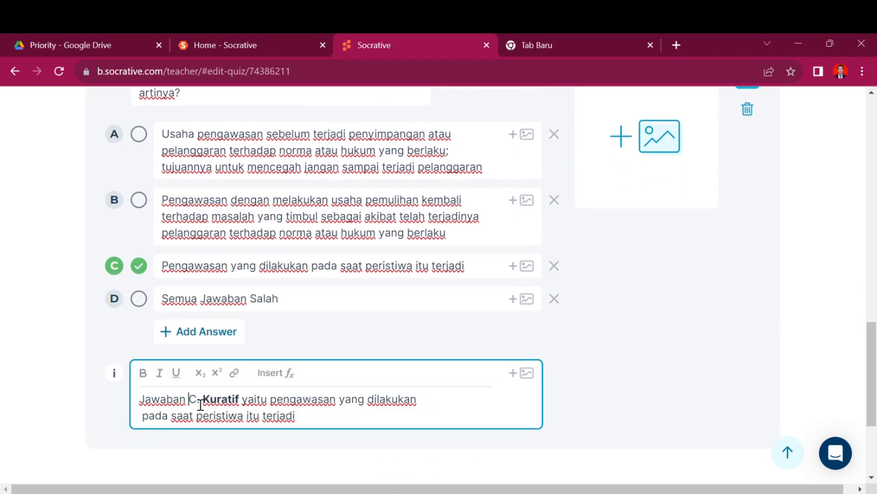
{"action": "scroll", "coordinate": [82, 362], "scroll_direction": "down", "scroll_amount": 2}
{"action": "left_click", "coordinate": [319, 366]}
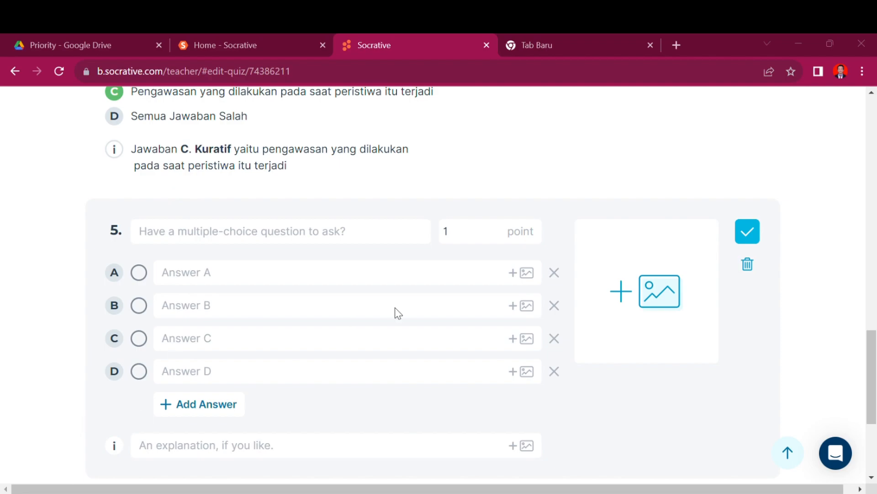
Step: Write question 5 as 'Yang menjadi ciri gemeinschaft adalah Intimate apa artinya?' using the pasted term
{"action": "left_click", "coordinate": [213, 237]}
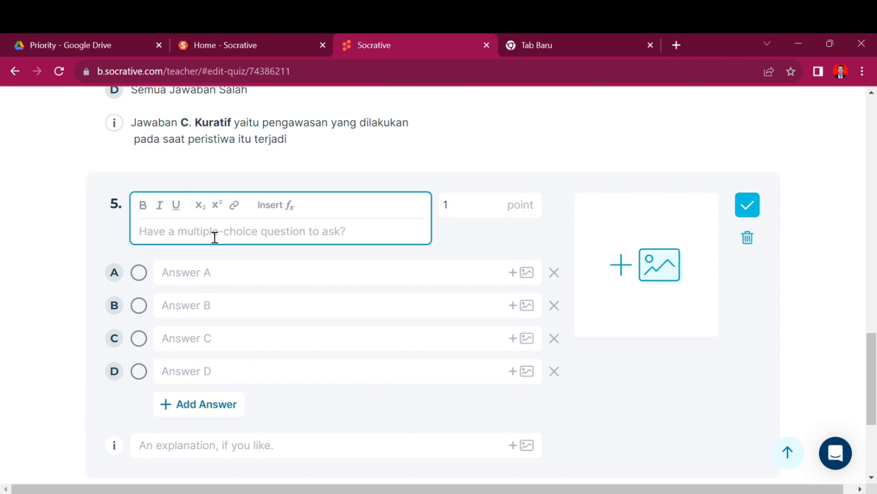
{"action": "type", "text": "Yang menjadi ci"}
{"action": "key", "text": "BackSpace"}
{"action": "key", "text": "BackSpace"}
{"action": "type", "text": "Ciri-ciri Gemeinschaft"}
{"action": "left_click", "coordinate": [218, 235]}
{"action": "key", "text": "BackSpace"}
{"action": "type", "text": "c"}
{"action": "left_click", "coordinate": [230, 237]}
{"action": "key", "text": "Delete"}
{"action": "key", "text": "Delete"}
{"action": "key", "text": "Delete"}
{"action": "key", "text": "Delete"}
{"action": "key", "text": "Delete"}
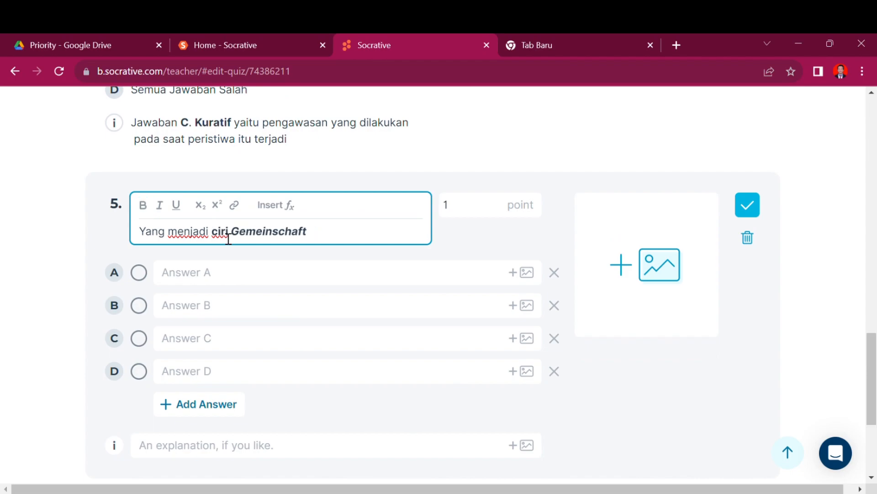
{"action": "left_click", "coordinate": [344, 239]}
{"action": "type", "text": "adalah"}
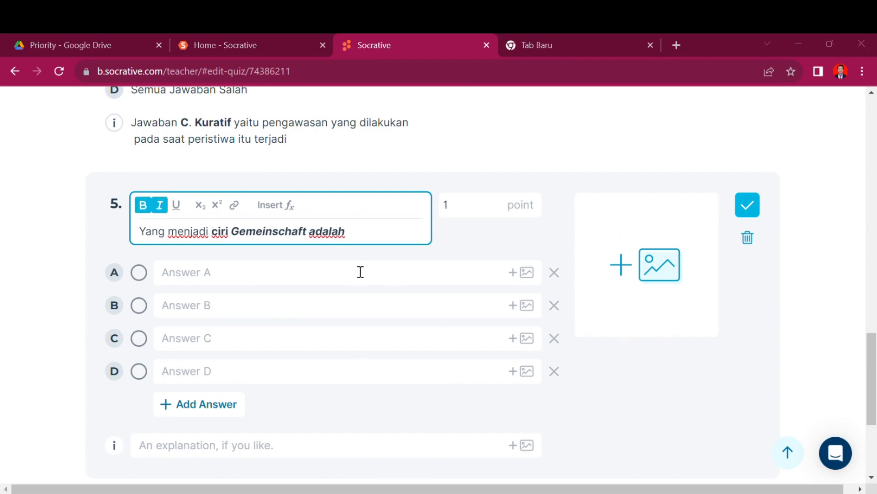
{"action": "type", "text": " Intimate apa artinya?"}
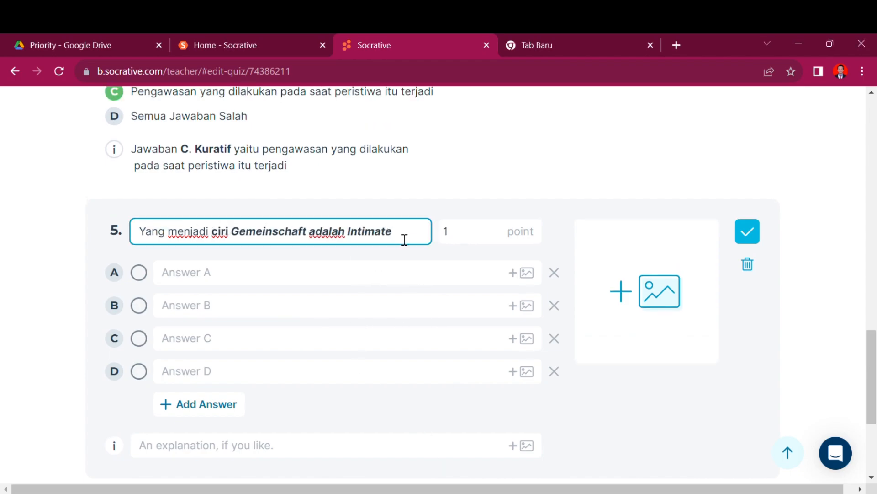
{"action": "left_click", "coordinate": [240, 239]}
{"action": "key", "text": "BackSpace"}
{"action": "type", "text": "g"}
Step: Remove bold and italics from 'ciri', 'adalah' and 'apa artinya?', keeping gemeinschaft and Intimate emphasized
{"action": "double_click", "coordinate": [218, 239]}
{"action": "key", "text": "ctrl+b"}
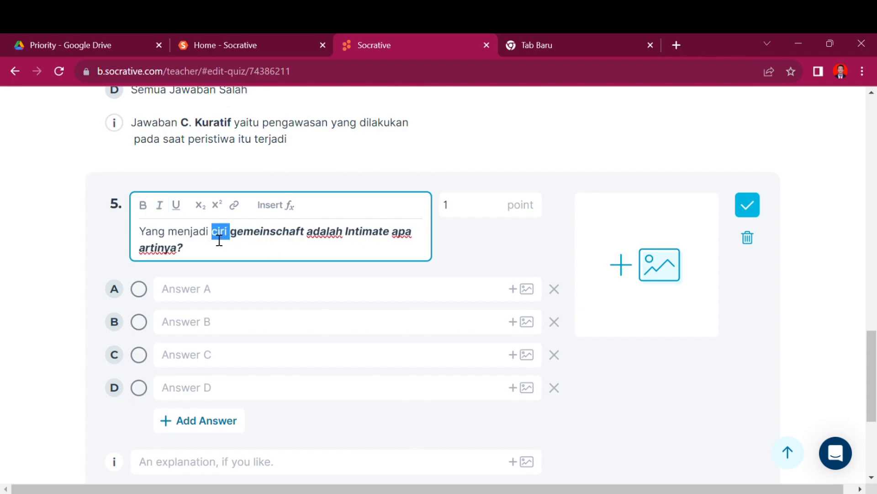
{"action": "left_click_drag", "start_coordinate": [230, 239], "coordinate": [305, 239]}
{"action": "left_click", "coordinate": [320, 240]}
{"action": "double_click", "coordinate": [325, 240]}
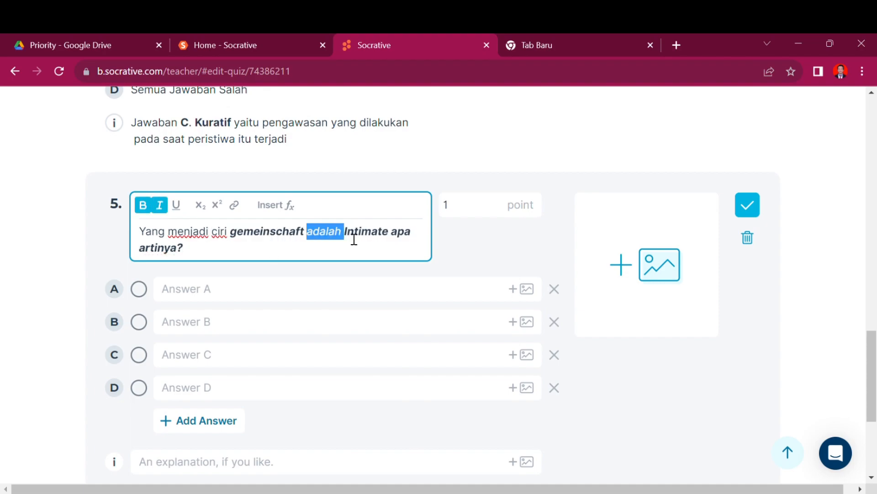
{"action": "left_click", "coordinate": [355, 240]}
{"action": "left_click_drag", "start_coordinate": [399, 238], "coordinate": [395, 254]}
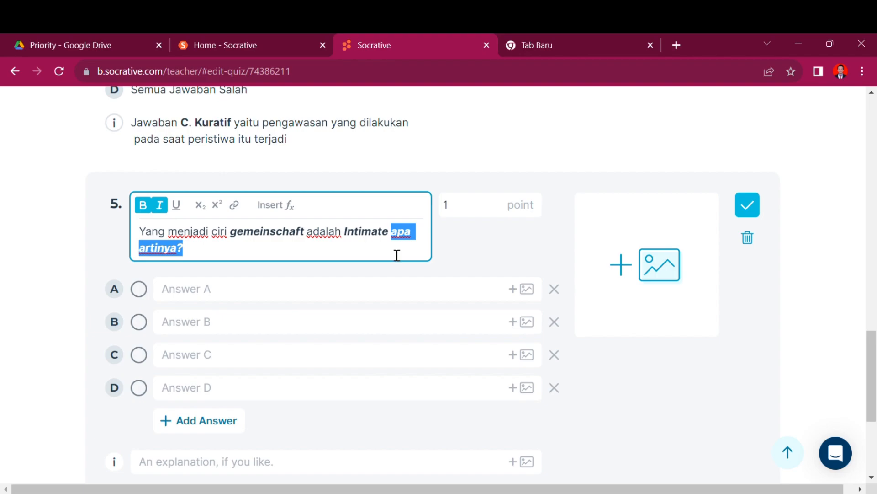
{"action": "key", "text": "ctrl+b"}
{"action": "key", "text": "ctrl+i"}
{"action": "left_click", "coordinate": [236, 295]}
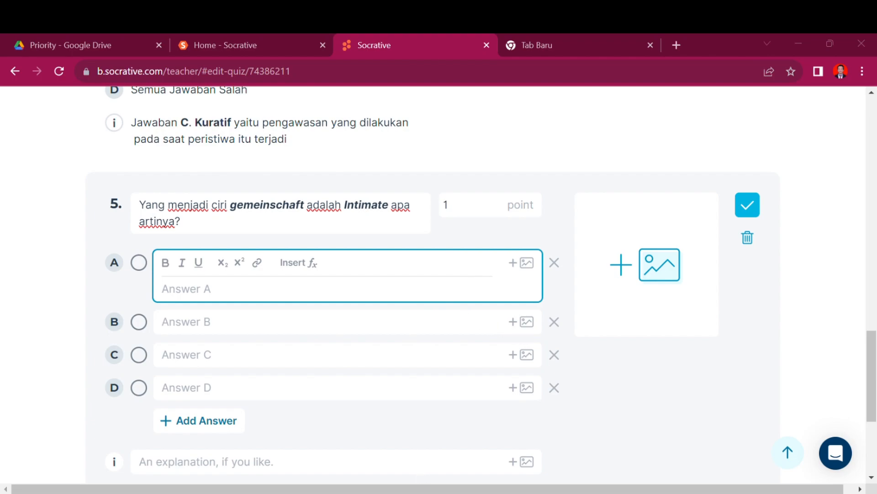
Step: Paste question 5's answers A and B, expanding 'hub' to a capitalised 'Hubungan'
{"action": "key", "text": "alt+Tab"}
{"action": "type", "text": "hub bersifat pribadi, khusus untuk beberapa orang saja"}
{"action": "left_click", "coordinate": [173, 296]}
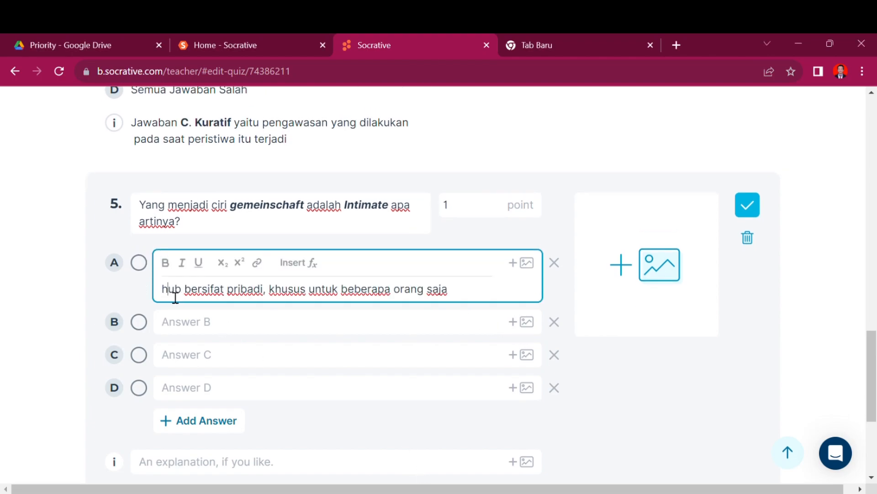
{"action": "key", "text": "BackSpace"}
{"action": "type", "text": "Hubungan"}
{"action": "left_click", "coordinate": [188, 330]}
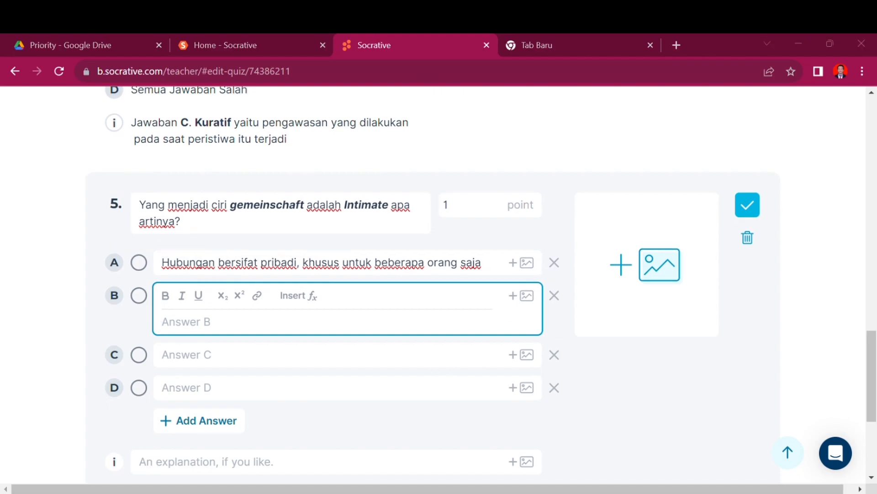
{"action": "key", "text": "alt+Tab"}
{"action": "type", "text": "hubnya hanyalah untuk kita saja dan tidak untuk orang lain di luar kita"}
{"action": "left_click", "coordinate": [172, 327]}
{"action": "key", "text": "BackSpace"}
{"action": "type", "text": "H"}
{"action": "key", "text": "Right"}
{"action": "key", "text": "Right"}
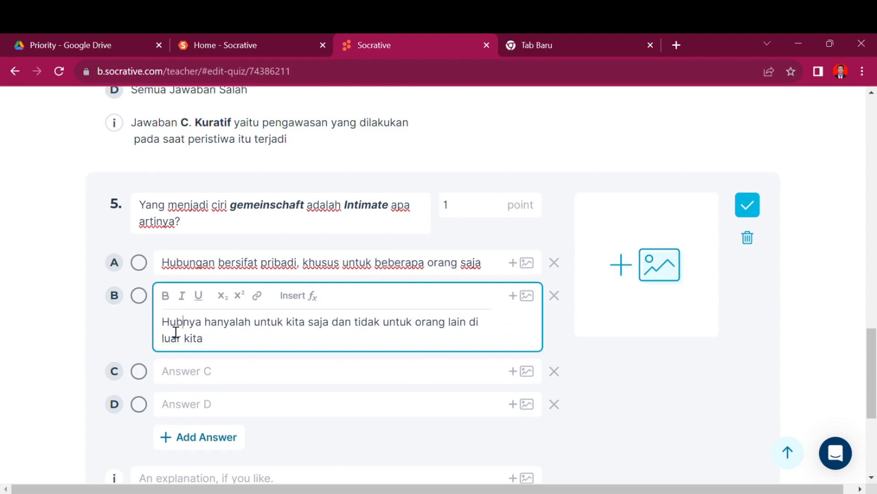
{"action": "type", "text": "ungan"}
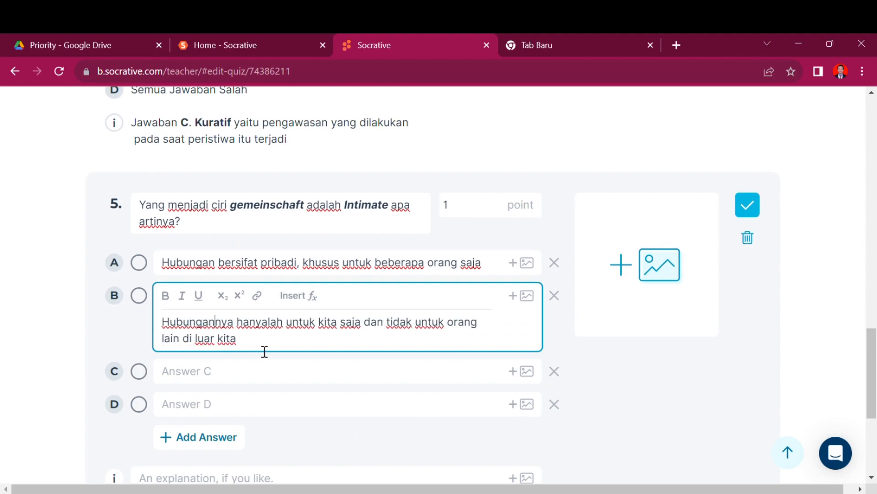
Step: Paste answer C 'Hubungannya menyeluruh/mesra' as the only correct one and type 'Semua Jawaban' in D
{"action": "left_click", "coordinate": [267, 371]}
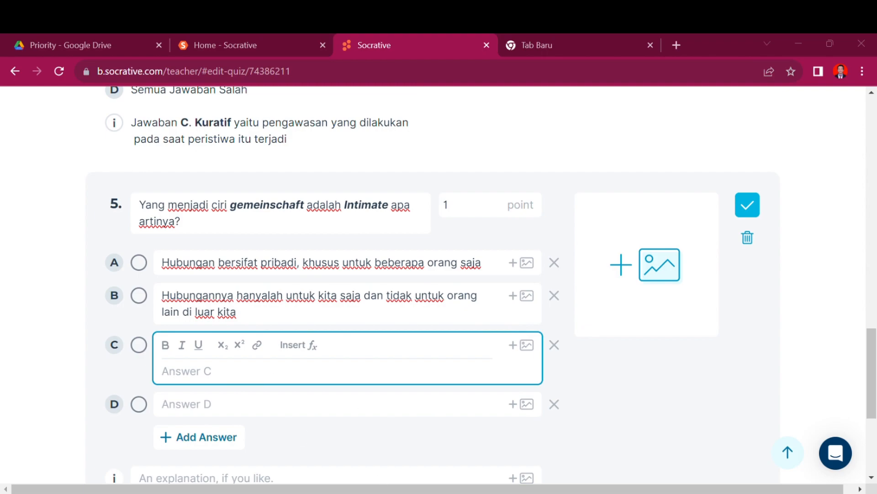
{"action": "key", "text": "alt+Tab"}
{"action": "key", "text": "alt+Tab"}
{"action": "key", "text": "alt+Tab"}
{"action": "type", "text": "hubungannya  menyeluruh/mesra"}
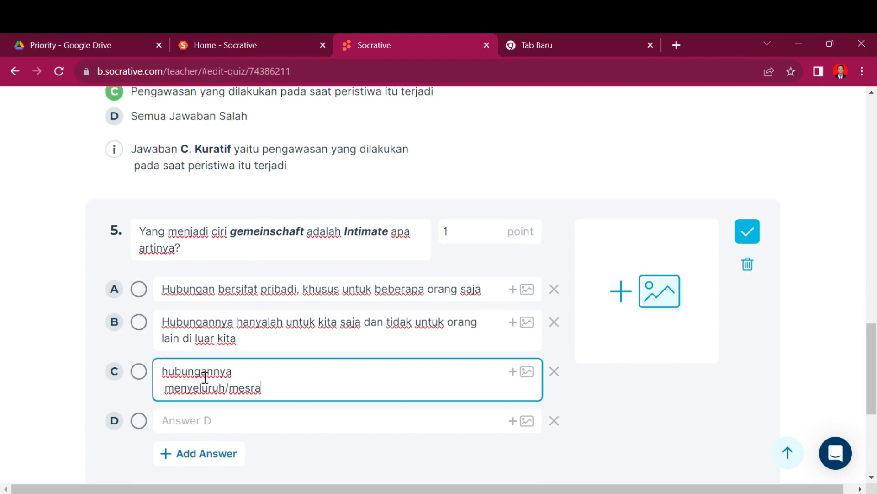
{"action": "left_click", "coordinate": [177, 377]}
{"action": "key", "text": "BackSpace"}
{"action": "type", "text": "H"}
{"action": "key", "text": "BackSpace"}
{"action": "key", "text": "BackSpace"}
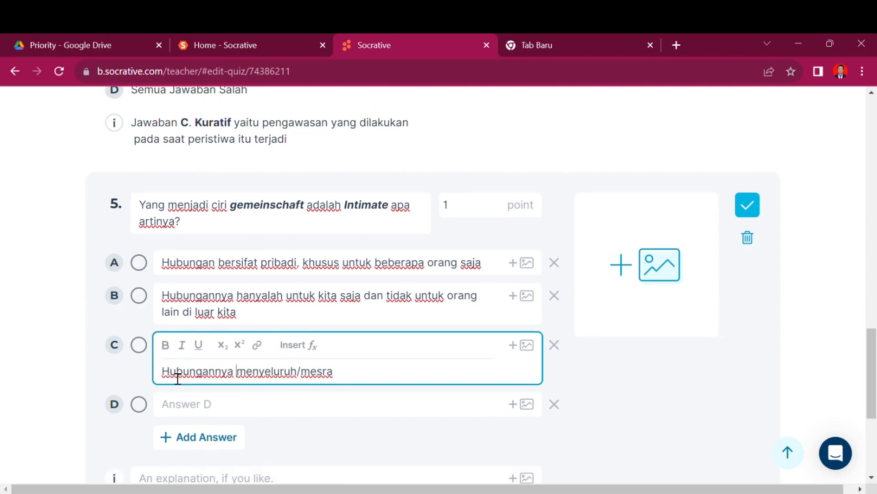
{"action": "left_click", "coordinate": [187, 409]}
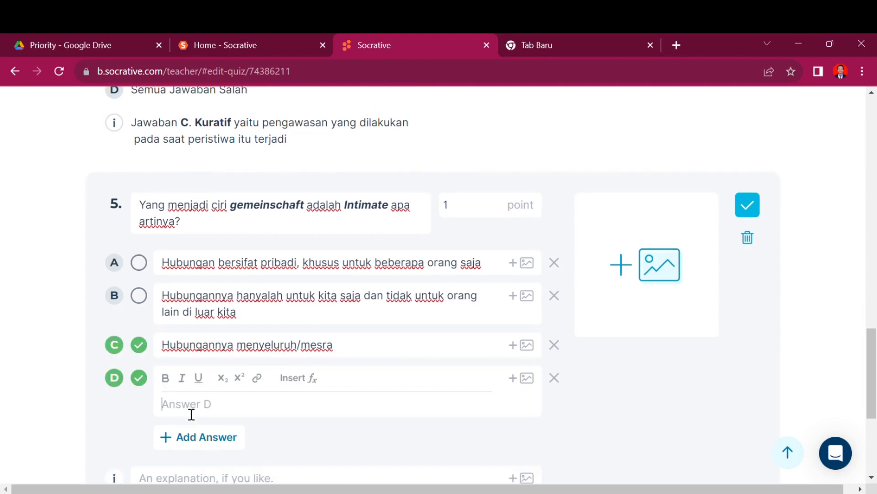
{"action": "type", "text": "Semua Jawaban Be"}
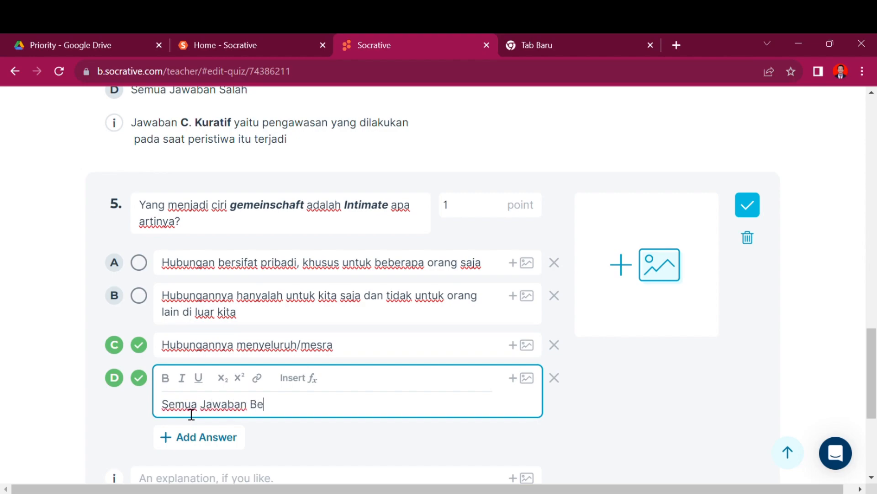
{"action": "left_click", "coordinate": [139, 378]}
Step: Copy 'Intimate' from the question text for use in the explanation
{"action": "scroll", "coordinate": [146, 378], "scroll_direction": "down", "scroll_amount": 3}
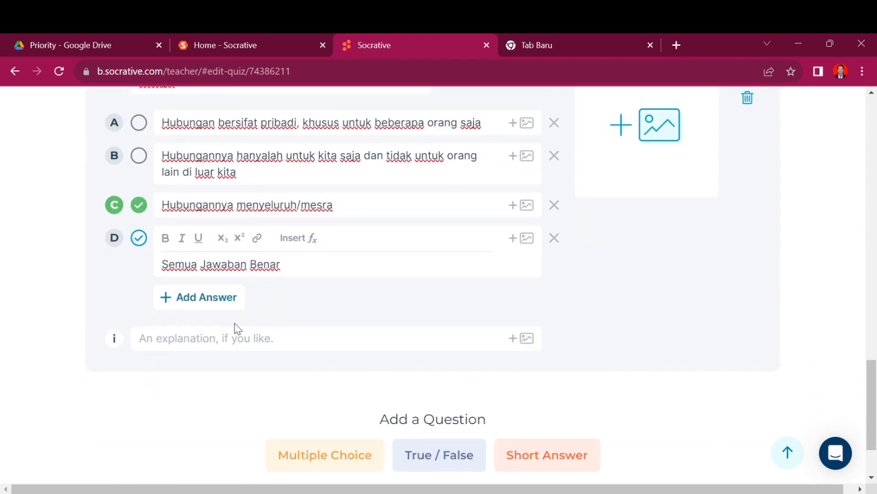
{"action": "scroll", "coordinate": [249, 240], "scroll_direction": "up", "scroll_amount": 2}
{"action": "left_click_drag", "start_coordinate": [350, 188], "coordinate": [410, 183]}
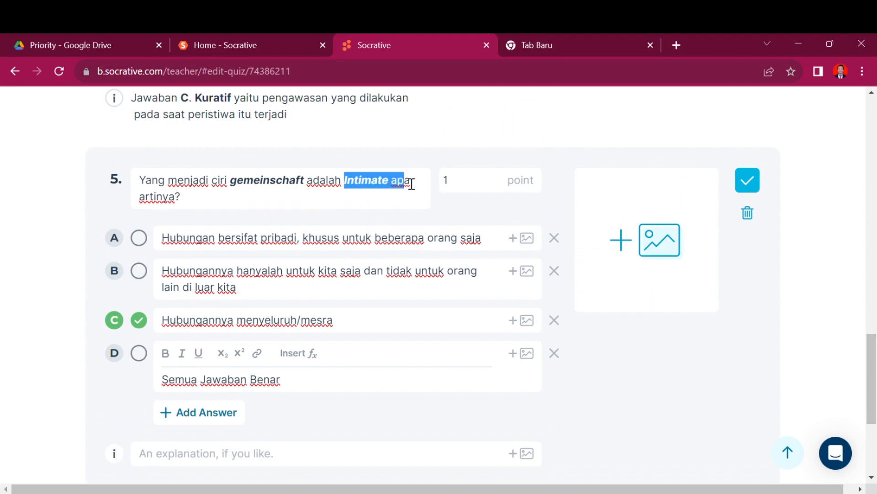
{"action": "key", "text": "ctrl+c"}
{"action": "left_click", "coordinate": [227, 429]}
Step: Fill question 5's explanation with 'Intimate adalah' followed by answer C's text 'Hubungannya menyeluruh/mesra'
{"action": "key", "text": "ctrl+v"}
{"action": "key", "text": "BackSpace"}
{"action": "key", "text": "BackSpace"}
{"action": "type", "text": "adalah"}
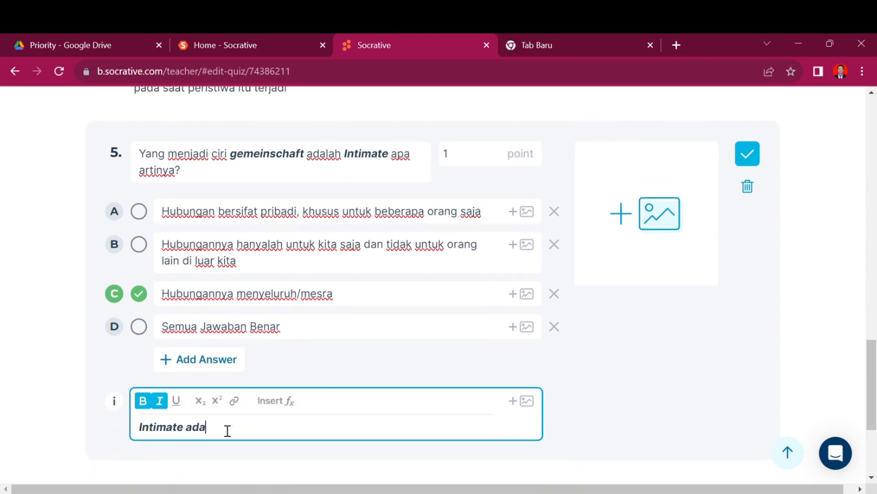
{"action": "left_click", "coordinate": [231, 296]}
{"action": "key", "text": "ctrl+a"}
{"action": "key", "text": "ctrl+c"}
{"action": "left_click", "coordinate": [259, 401]}
{"action": "key", "text": "ctrl+v"}
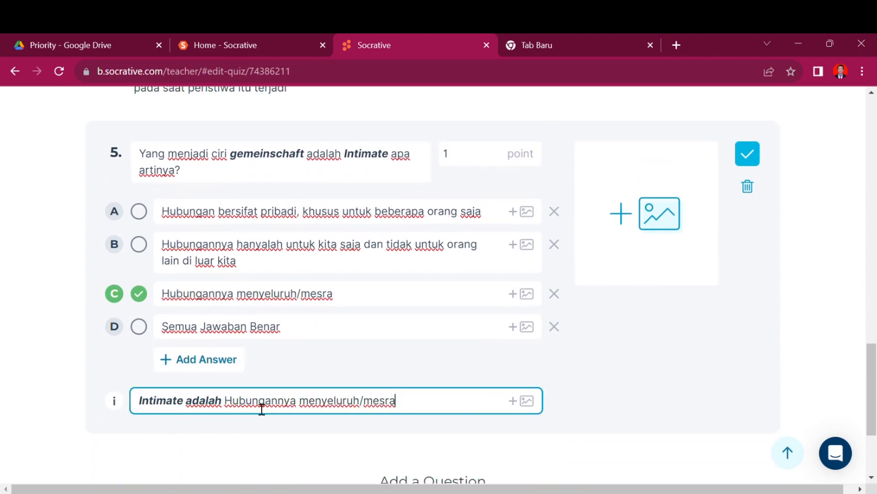
Step: Remove bold and italics from 'Intimate adalah' and insert 'Jawabannya C artinya' before it
{"action": "left_click_drag", "start_coordinate": [224, 407], "coordinate": [133, 404]}
{"action": "key", "text": "ctrl+b"}
{"action": "key", "text": "ctrl+i"}
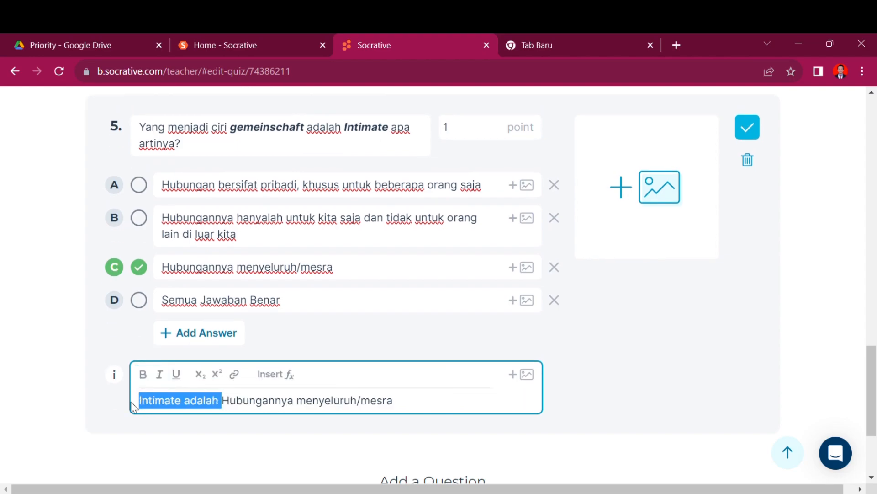
{"action": "key", "text": "Left"}
{"action": "type", "text": "Jawa"}
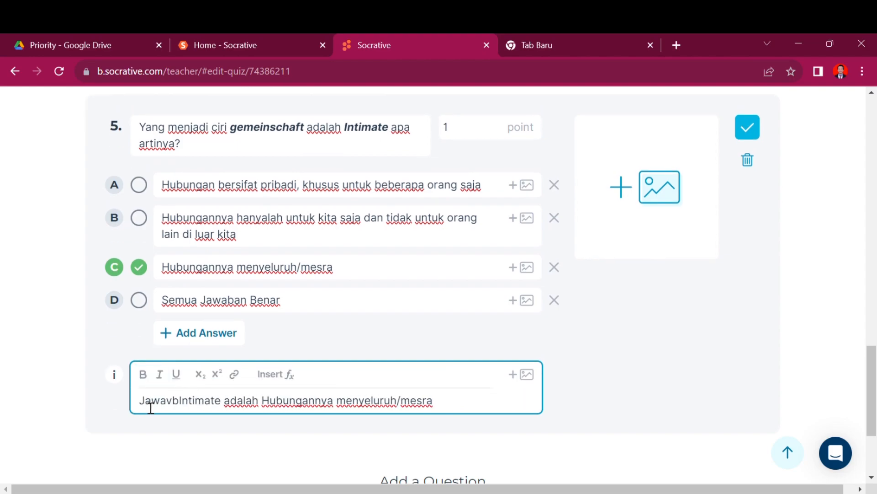
{"action": "type", "text": "bannya C artinya"}
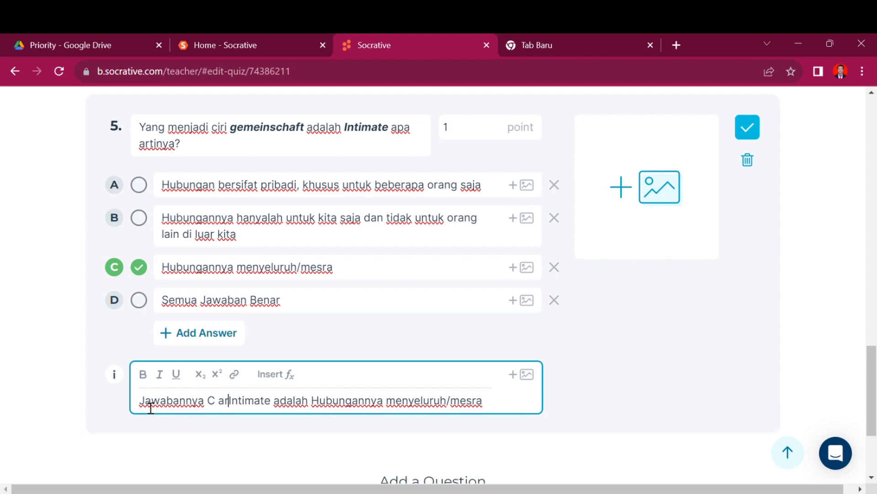
Step: Replace 'artinya' with a period, bold the letter C, and finish editing question 5
{"action": "double_click", "coordinate": [231, 409]}
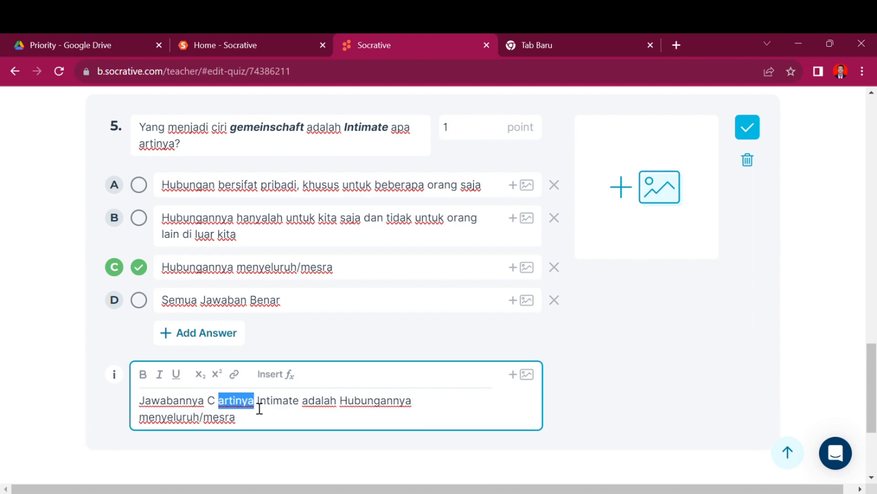
{"action": "key", "text": "BackSpace"}
{"action": "type", "text": "."}
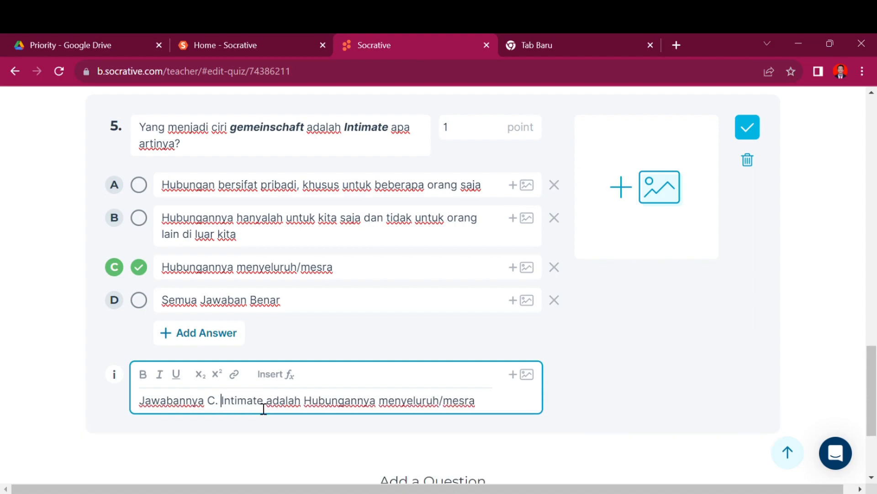
{"action": "double_click", "coordinate": [211, 401]}
{"action": "key", "text": "ctrl+b"}
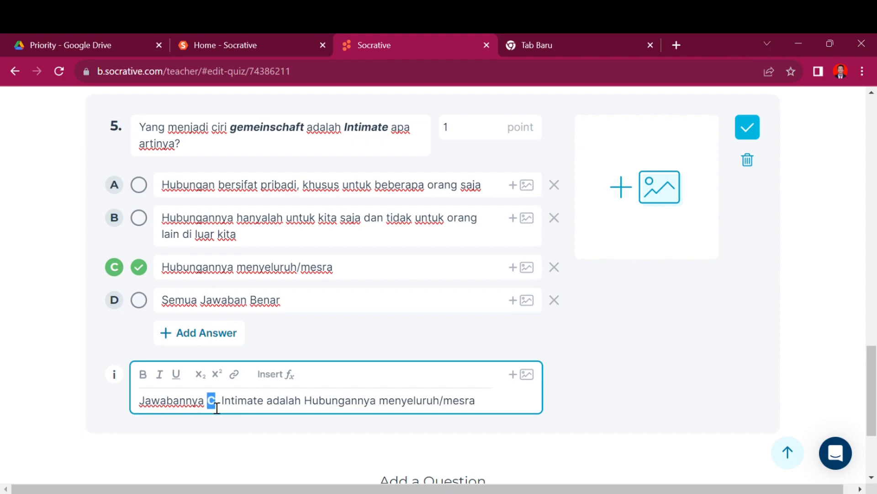
{"action": "left_click", "coordinate": [106, 409]}
{"action": "scroll", "coordinate": [109, 411], "scroll_direction": "down", "scroll_amount": 3}
{"action": "left_click", "coordinate": [321, 370]}
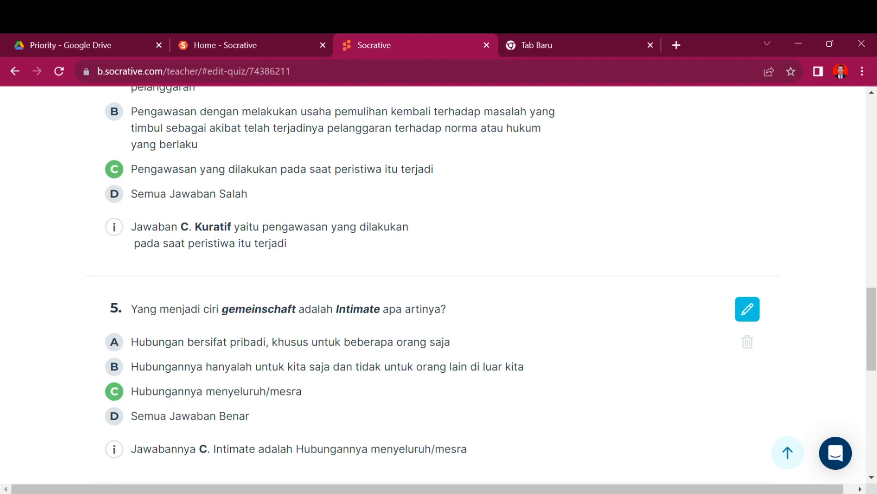
Step: Rewrite 'Buang Sampah' as 'Membuang sampah sembarangan bisa dikatakan sebagai bagian'
{"action": "left_click", "coordinate": [150, 268]}
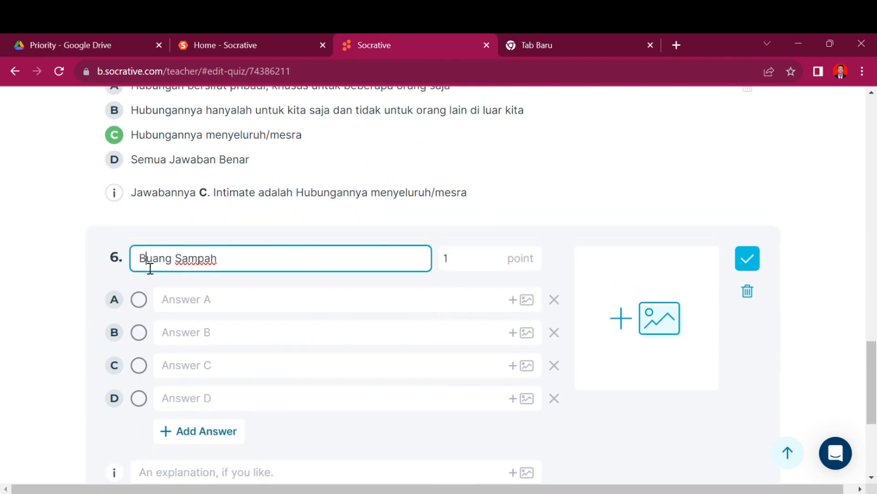
{"action": "key", "text": "BackSpace"}
{"action": "type", "text": "Membuang"}
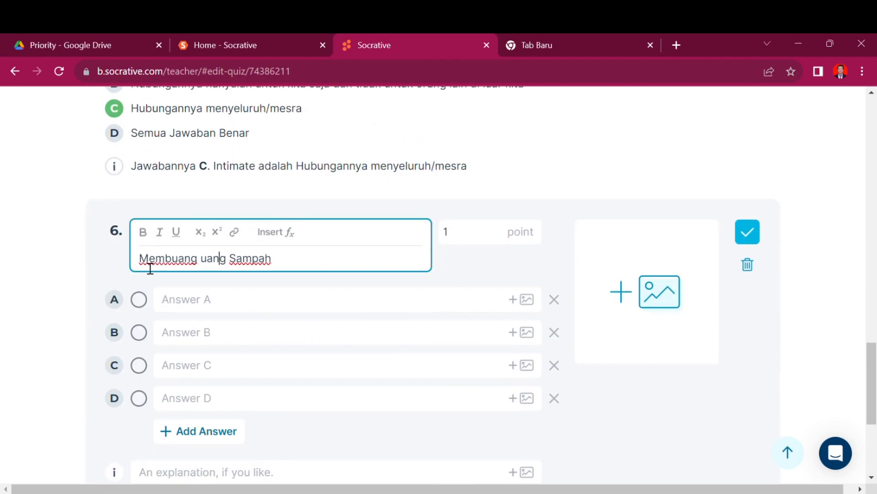
{"action": "key", "text": "Right"}
{"action": "key", "text": "Right"}
{"action": "key", "text": "Right"}
{"action": "key", "text": "BackSpace"}
{"action": "key", "text": "BackSpace"}
{"action": "key", "text": "BackSpace"}
{"action": "key", "text": "BackSpace"}
{"action": "key", "text": "BackSpace"}
{"action": "key", "text": "BackSpace"}
{"action": "type", "text": "s"}
{"action": "key", "text": "Right"}
{"action": "key", "text": "Right"}
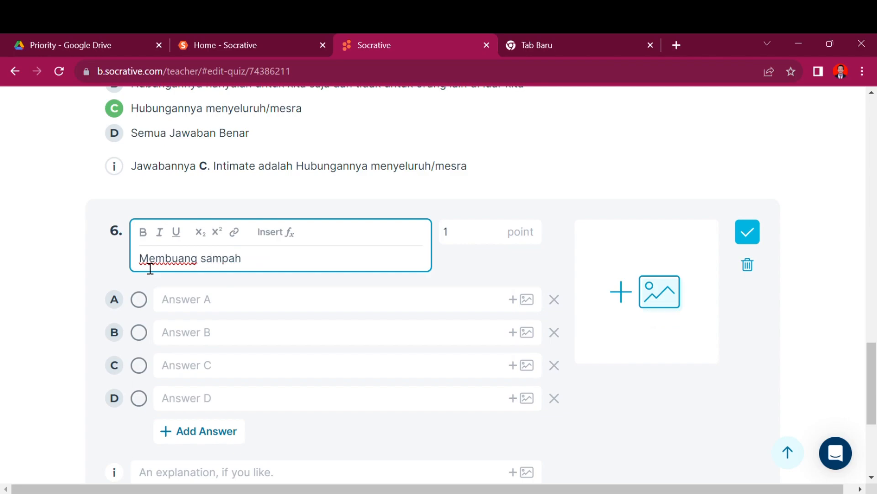
{"action": "key", "text": "Right"}
{"action": "key", "text": "Right"}
{"action": "key", "text": "Right"}
{"action": "type", "text": "b"}
{"action": "key", "text": "BackSpace"}
{"action": "type", "text": "sembarangan bus"}
{"action": "key", "text": "BackSpace"}
{"action": "key", "text": "BackSpace"}
{"action": "type", "text": "isa"}
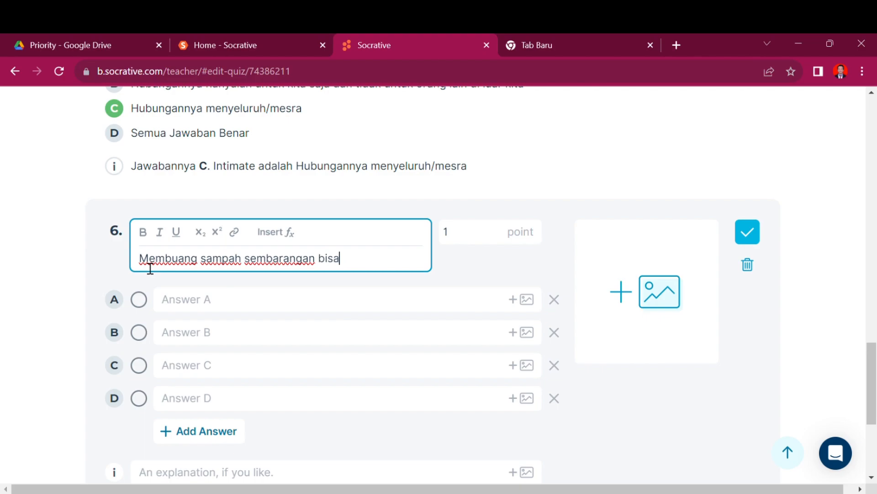
{"action": "type", "text": " dikatakan sebagai bagian"}
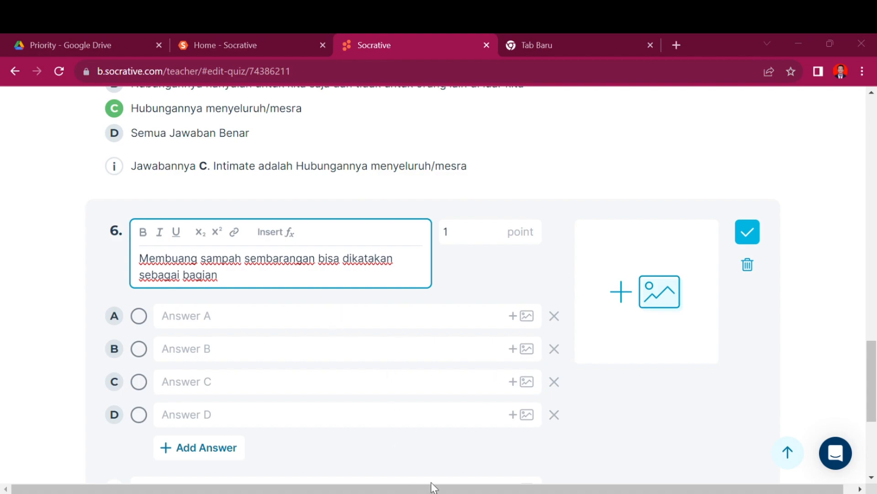
Step: Complete the question with 'dari pelanggaran norma yang memiliki…' ending 'Pelanggaran ini dalam istilah pelanggaran norma dikenal dengan'
{"action": "key", "text": "ctrl+v"}
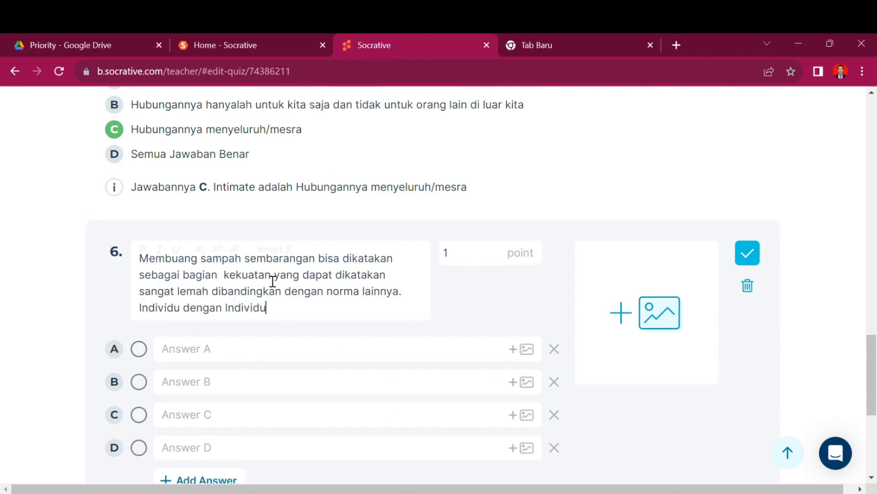
{"action": "left_click", "coordinate": [224, 276]}
{"action": "type", "text": "dari pelanggaran norma yang memik"}
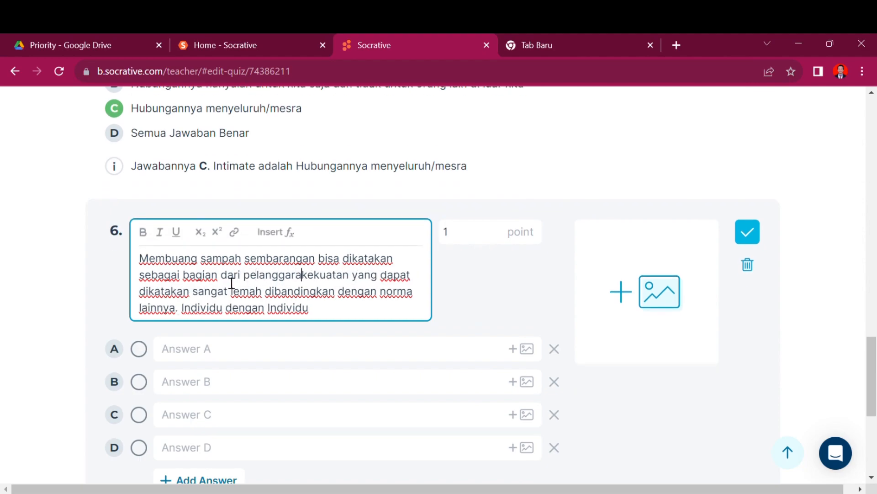
{"action": "key", "text": "BackSpace"}
{"action": "type", "text": "iliki"}
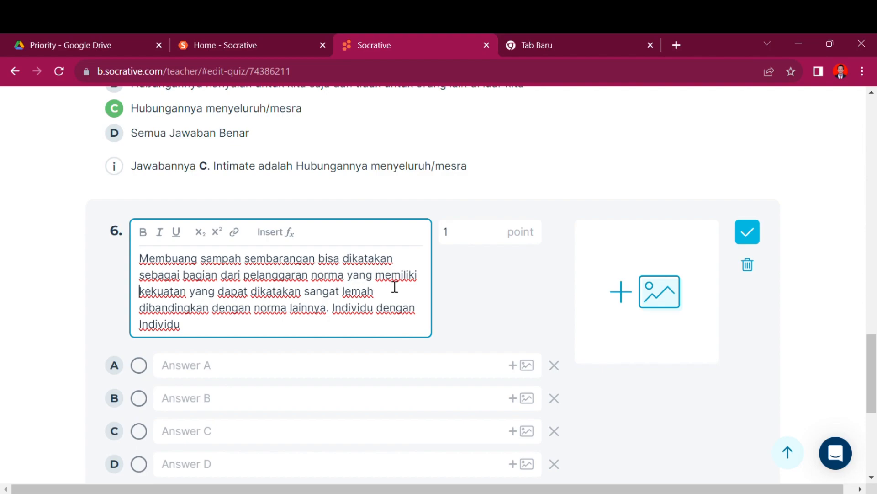
{"action": "left_click_drag", "start_coordinate": [187, 293], "coordinate": [185, 317]}
{"action": "key", "text": "BackSpace"}
{"action": "type", "text": "Istilah ini dal"}
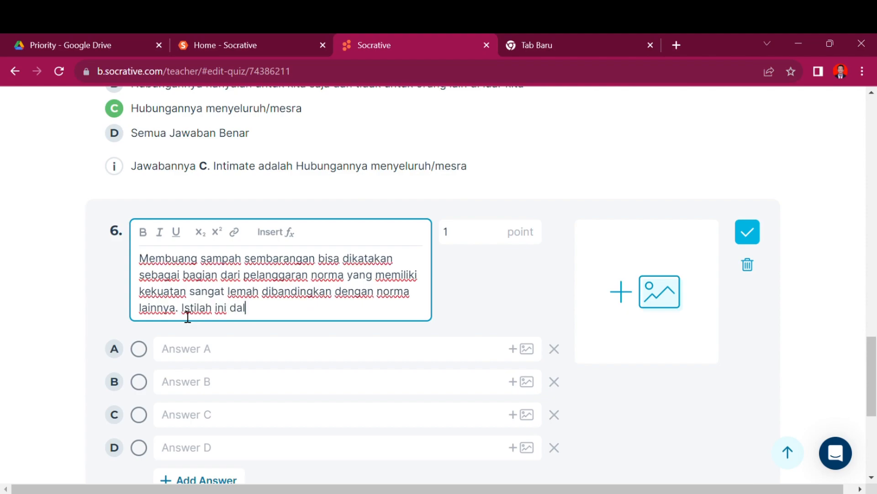
{"action": "type", "text": "am materi pem"}
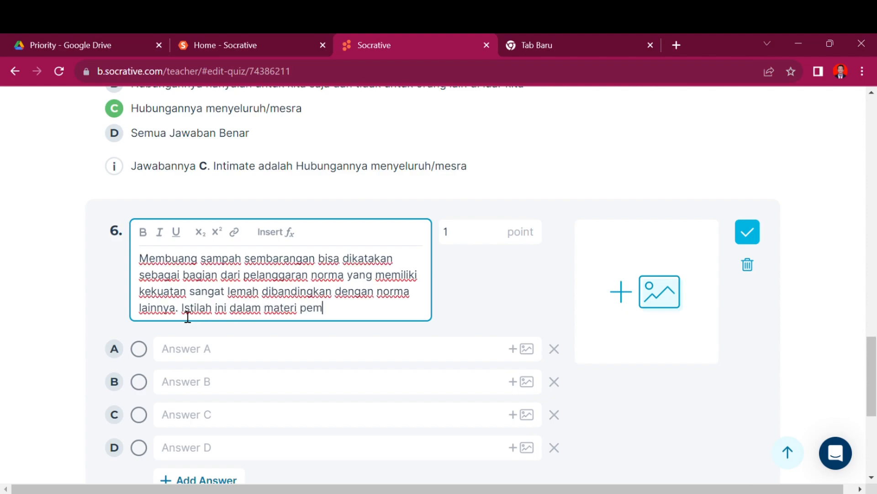
{"action": "key", "text": "BackSpace"}
{"action": "key", "text": "BackSpace"}
{"action": "key", "text": "BackSpace"}
{"action": "key", "text": "BackSpace"}
{"action": "key", "text": "BackSpace"}
{"action": "key", "text": "BackSpace"}
{"action": "key", "text": "BackSpace"}
{"action": "key", "text": "BackSpace"}
{"action": "key", "text": "BackSpace"}
{"action": "key", "text": "BackSpace"}
{"action": "key", "text": "BackSpace"}
{"action": "key", "text": "BackSpace"}
{"action": "key", "text": "BackSpace"}
{"action": "key", "text": "BackSpace"}
{"action": "key", "text": "BackSpace"}
{"action": "key", "text": "BackSpace"}
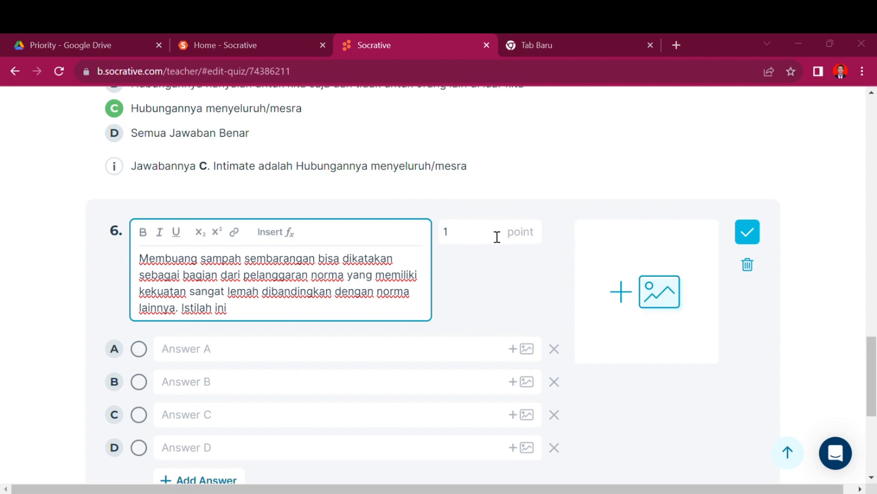
{"action": "left_click_drag", "start_coordinate": [228, 309], "coordinate": [182, 307]}
{"action": "type", "text": "Pelanggaran ini dalam"}
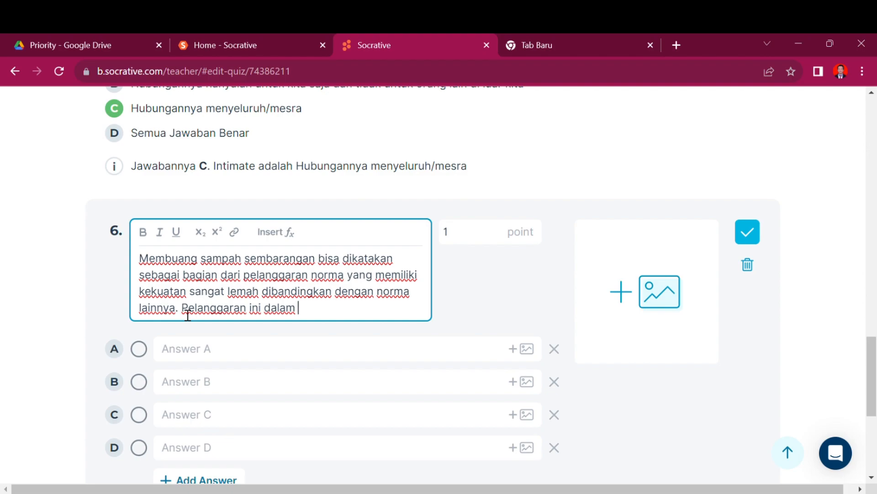
{"action": "type", "text": "istilah pelanggaran norma"}
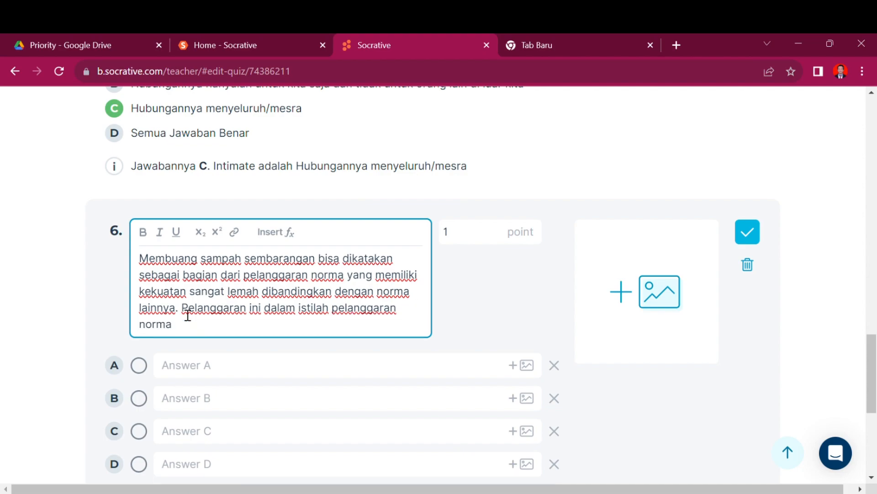
{"action": "type", "text": " dikenal dengan?"}
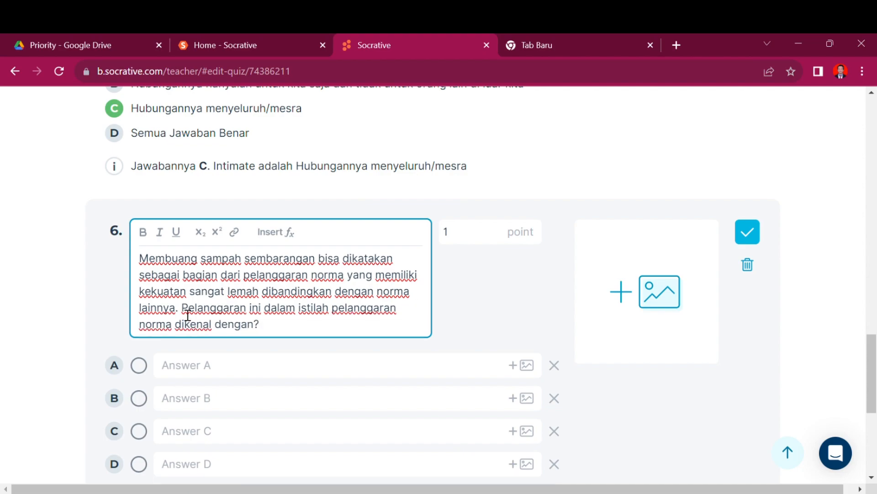
{"action": "left_click", "coordinate": [216, 372]}
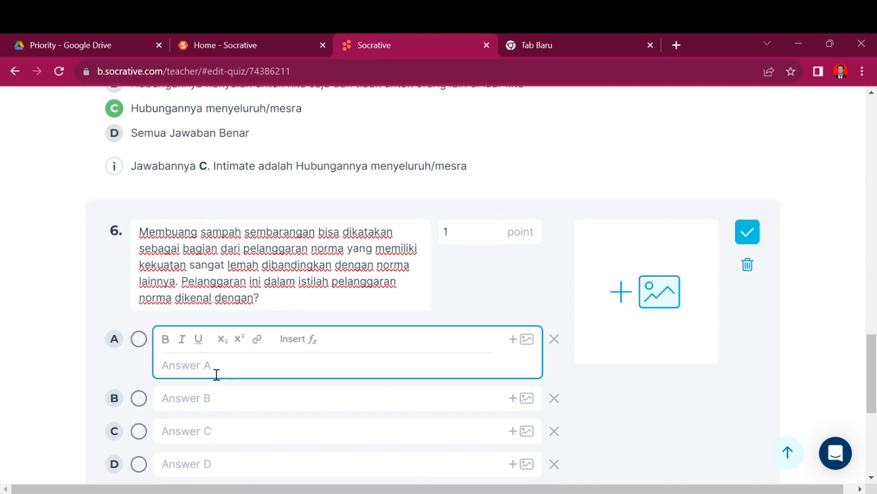
Step: Bold the phrase 'Membuang sampah sembarangan' in question 6's text
{"action": "left_click_drag", "start_coordinate": [322, 235], "coordinate": [146, 238]}
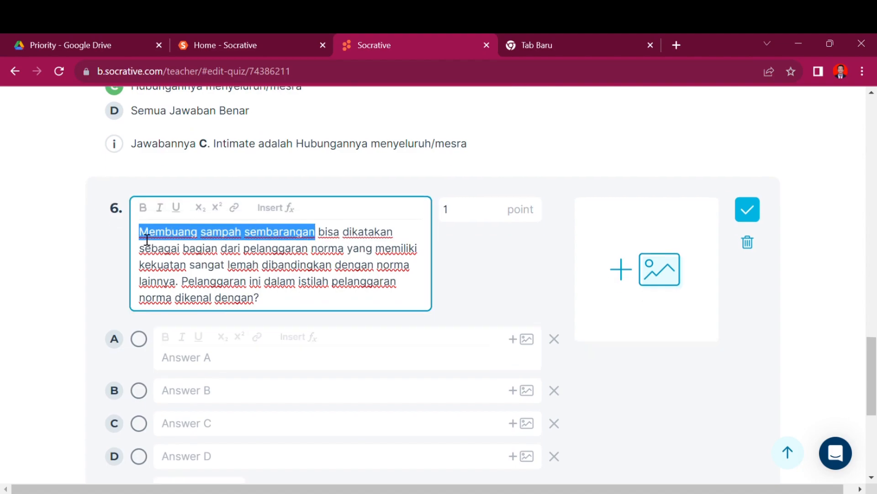
{"action": "key", "text": "ctrl+b"}
{"action": "left_click", "coordinate": [235, 257]}
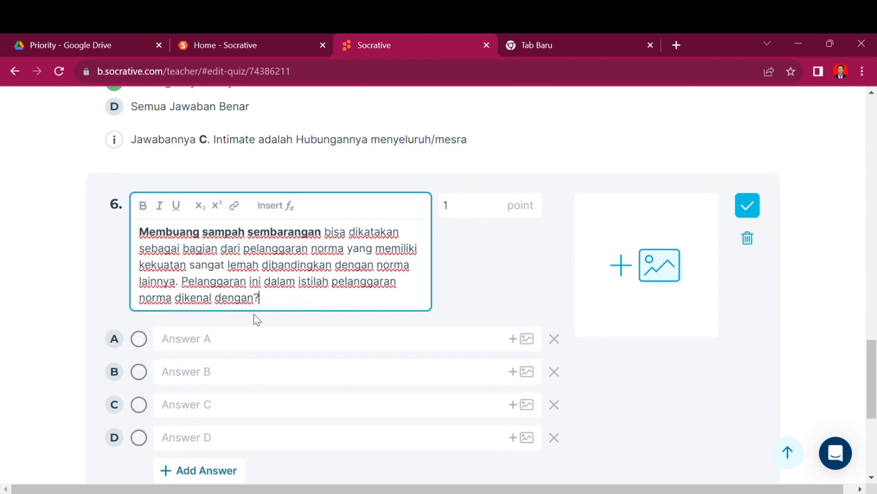
{"action": "left_click", "coordinate": [231, 344]}
Step: Enter answers Folkways, Mores, Usage and Custom, and mark C (Usage) as correct
{"action": "left_click", "coordinate": [336, 493]}
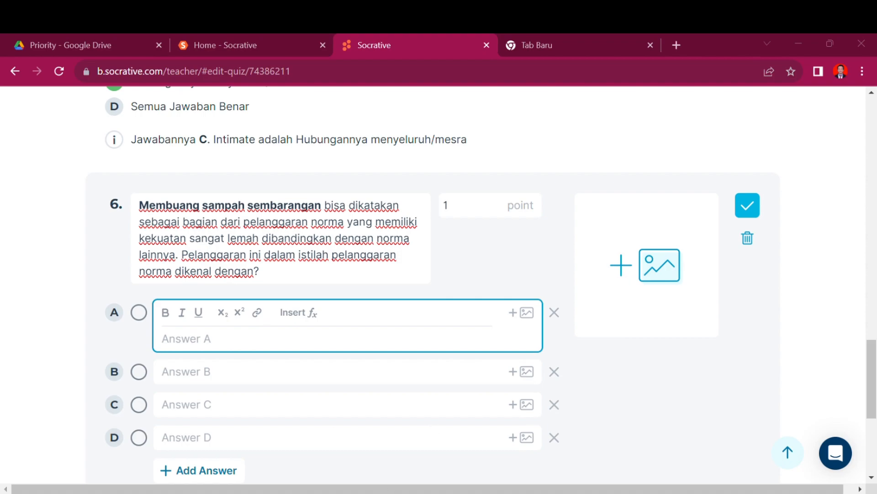
{"action": "type", "text": "Folkways"}
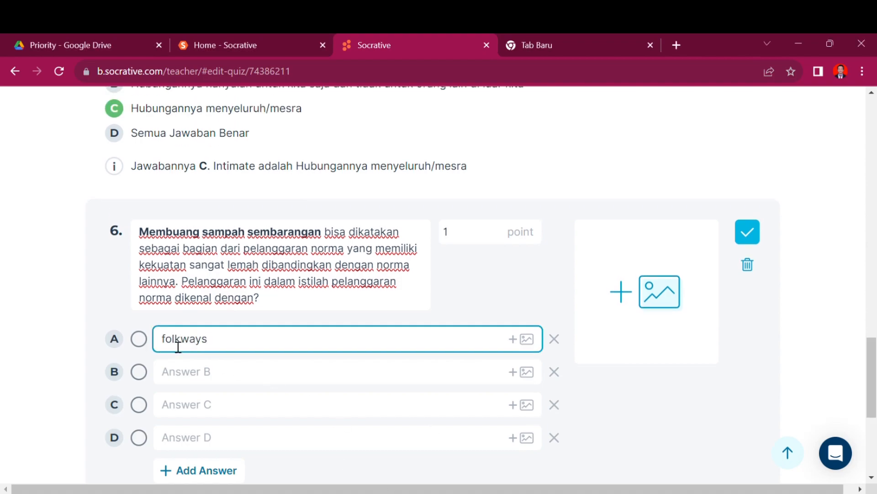
{"action": "left_click", "coordinate": [172, 359]}
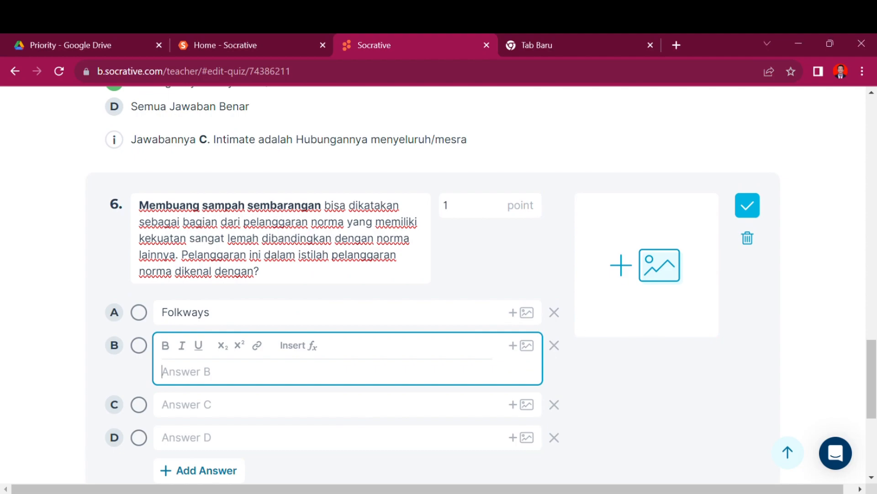
{"action": "type", "text": "Mores"}
{"action": "left_click", "coordinate": [261, 405]}
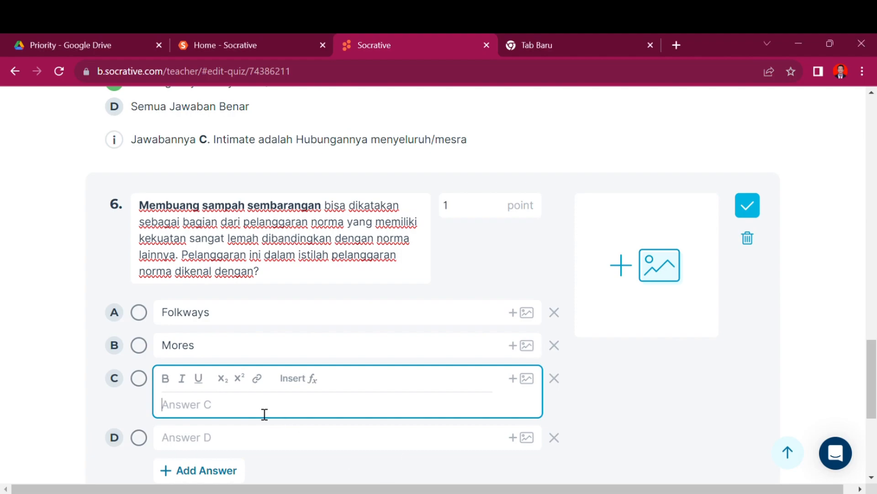
{"action": "type", "text": "Usage"}
{"action": "left_click", "coordinate": [212, 446]}
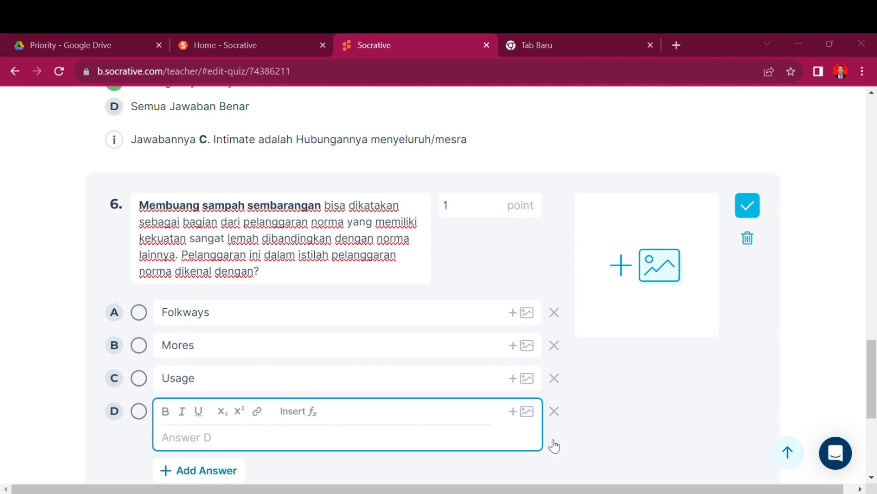
{"action": "type", "text": "Custom"}
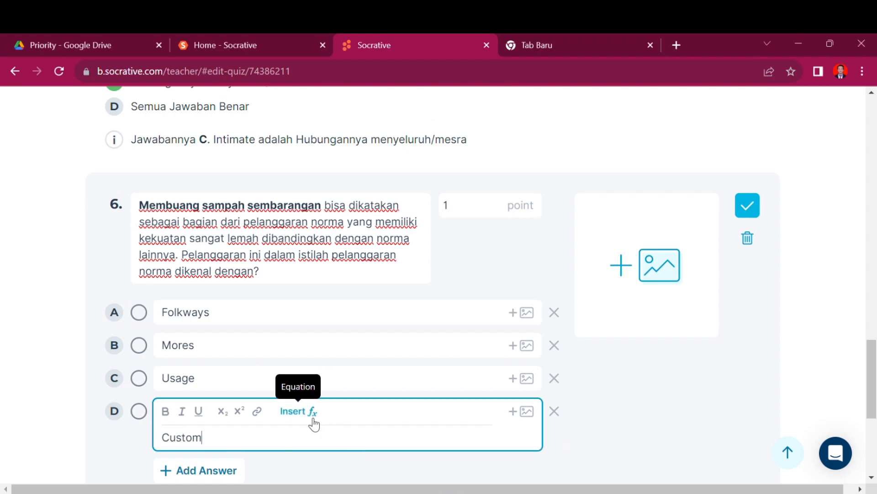
{"action": "left_click", "coordinate": [143, 382]}
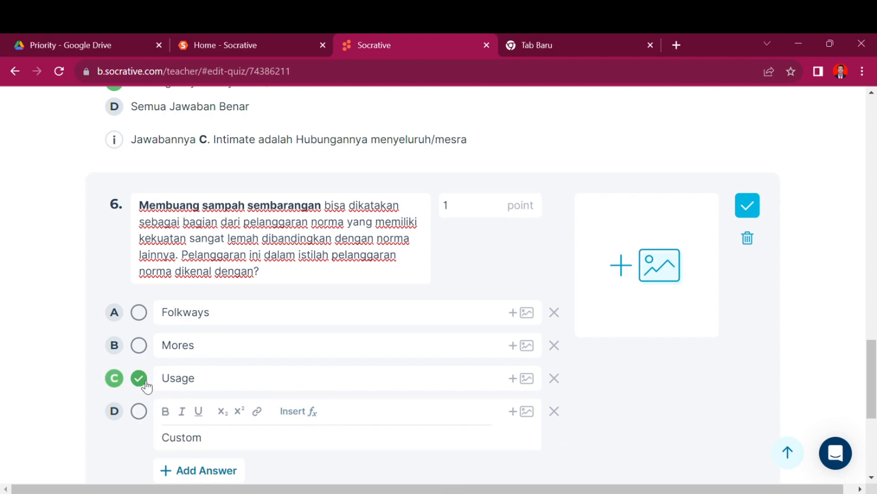
{"action": "left_click", "coordinate": [236, 254]}
{"action": "left_click_drag", "start_coordinate": [245, 222], "coordinate": [178, 263]}
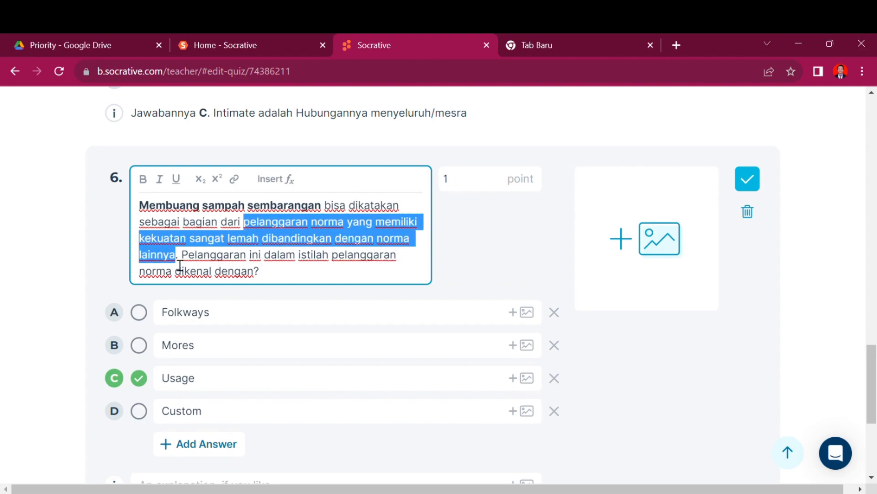
{"action": "scroll", "coordinate": [180, 265], "scroll_direction": "down", "scroll_amount": 4}
Step: Write question 6's explanation 'Jawabannya C. Yaitu Usage…' and add a new True/False question
{"action": "left_click", "coordinate": [190, 316]}
{"action": "type", "text": "Jaw"}
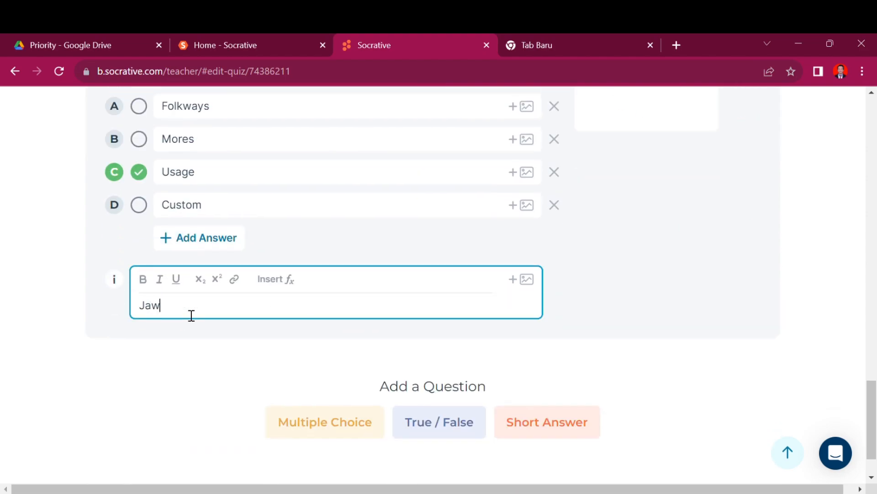
{"action": "type", "text": "a"}
{"action": "key", "text": "BackSpace"}
{"action": "type", "text": "bannya C. Yaitu "}
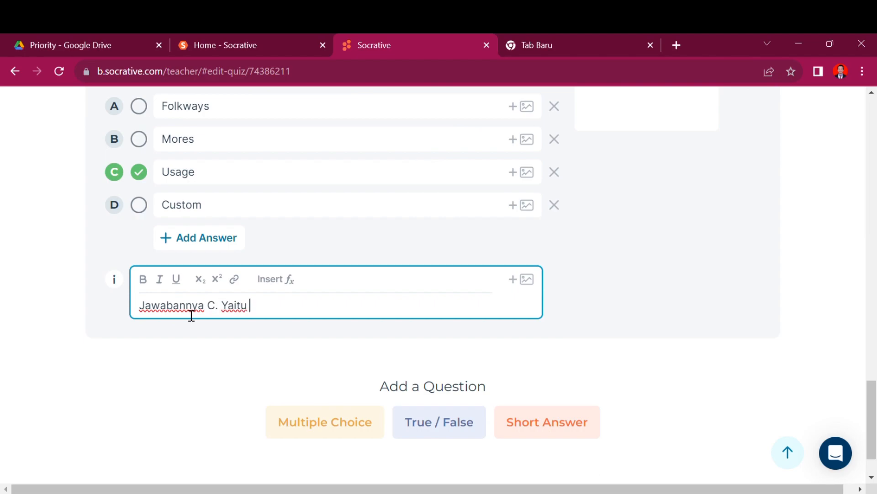
{"action": "type", "text": "Usage sebagai pelanggaran norma yang"}
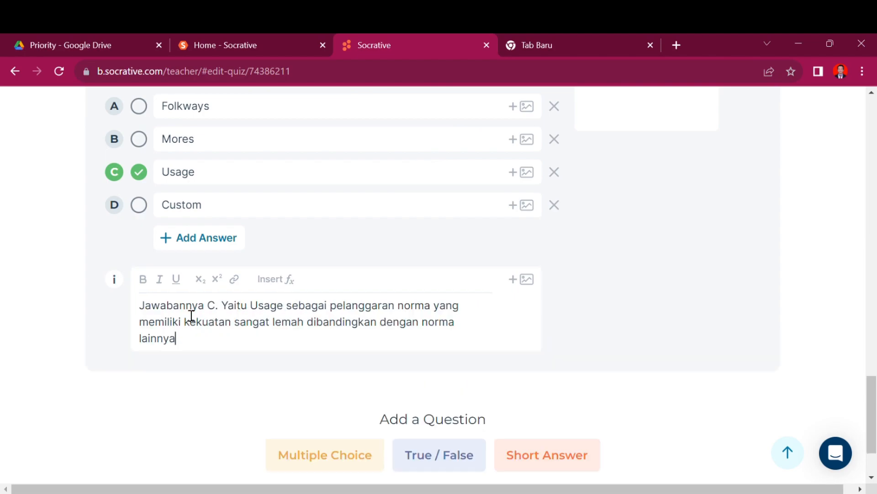
{"action": "scroll", "coordinate": [59, 254], "scroll_direction": "up", "scroll_amount": 1}
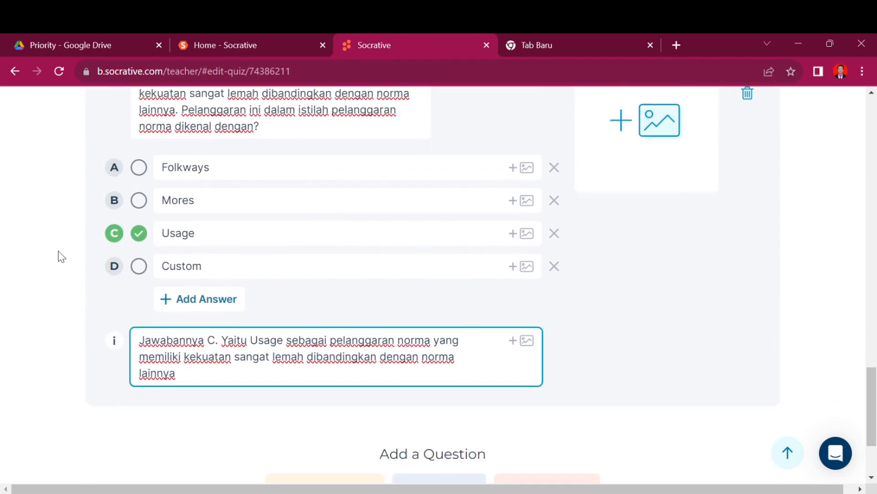
{"action": "scroll", "coordinate": [190, 382], "scroll_direction": "down", "scroll_amount": 3}
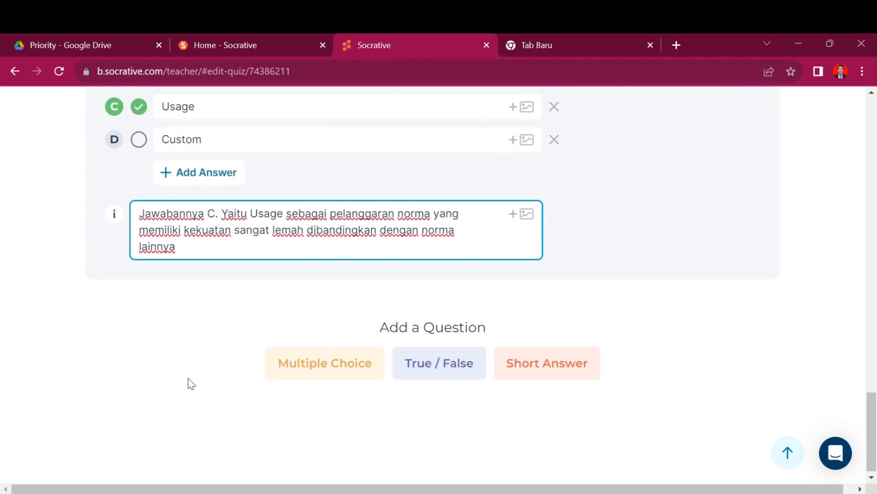
{"action": "left_click", "coordinate": [425, 365]}
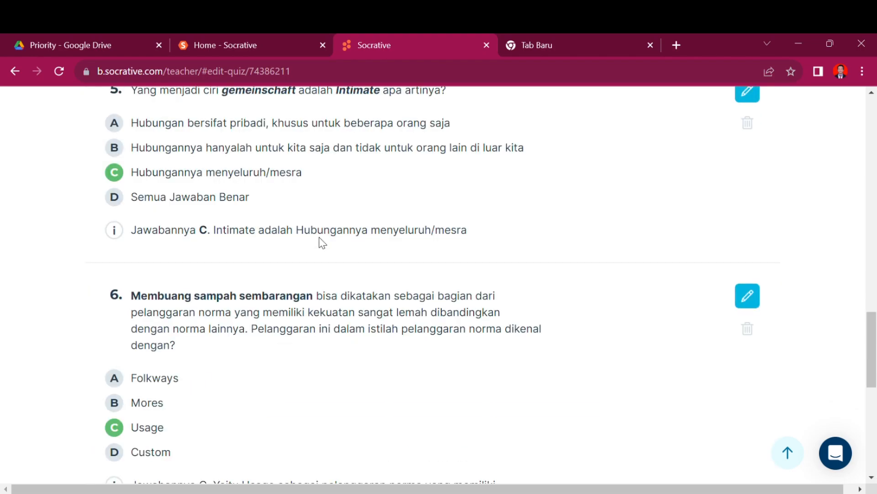
{"action": "scroll", "coordinate": [270, 348], "scroll_direction": "down", "scroll_amount": 1}
Step: Keep True selected and type question 7's statement 'Pernyataan bahwa Sosiologi Berbicara Nilai…'
{"action": "left_click", "coordinate": [265, 299]}
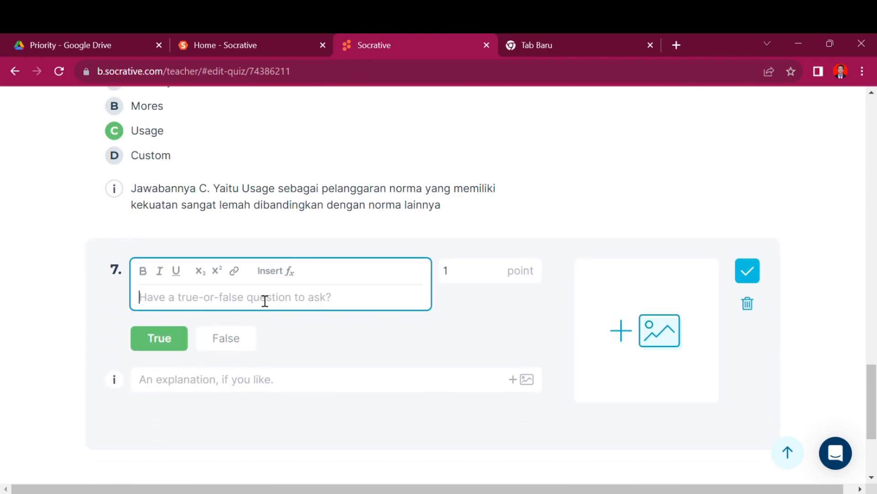
{"action": "left_click", "coordinate": [235, 345]}
{"action": "left_click", "coordinate": [176, 316]}
{"action": "left_click", "coordinate": [174, 280]}
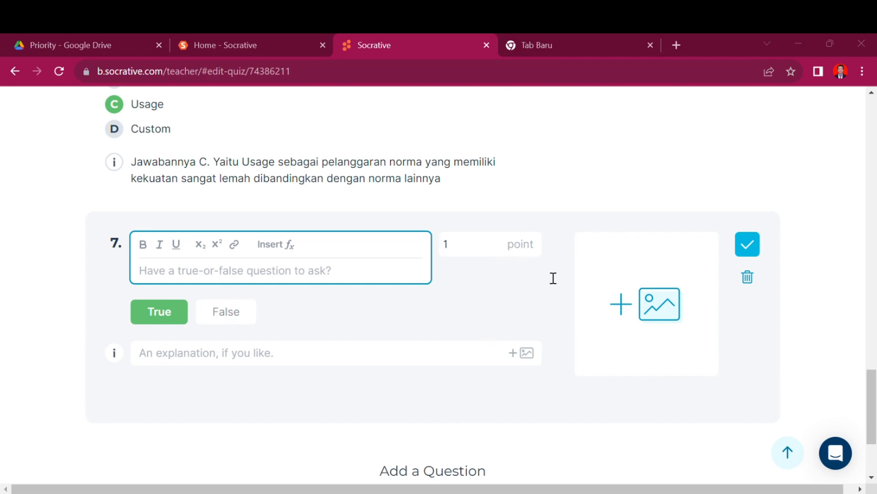
{"action": "type", "text": "Pernyataan"}
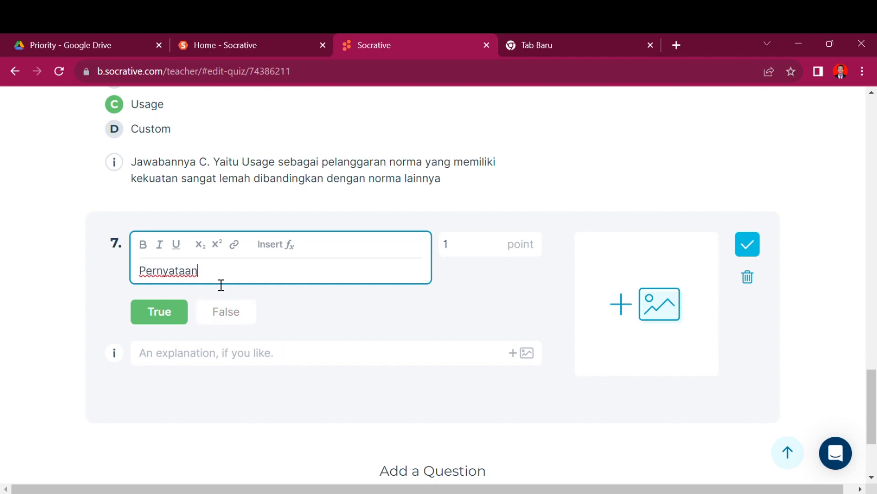
{"action": "type", "text": " bahwa Sosiologi Berbicara Nilai"}
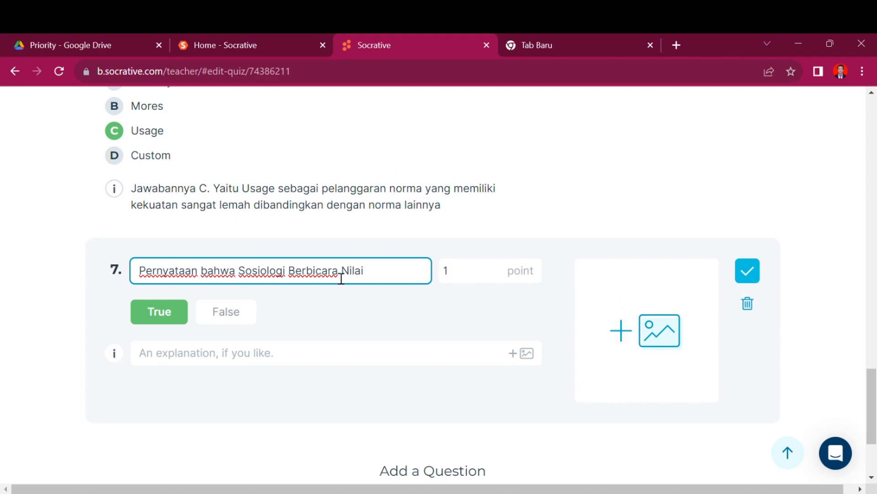
{"action": "type", "text": " qiker"}
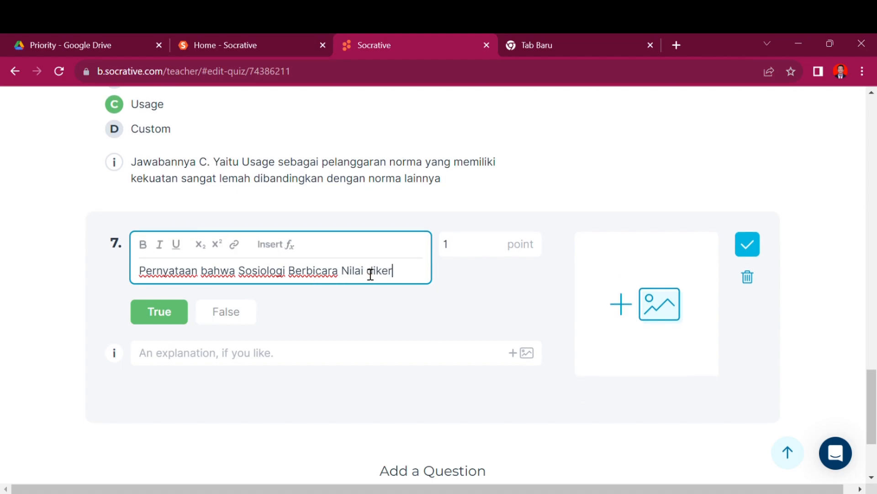
{"action": "type", "text": "aenakan"}
{"action": "key", "text": "alt+Tab"}
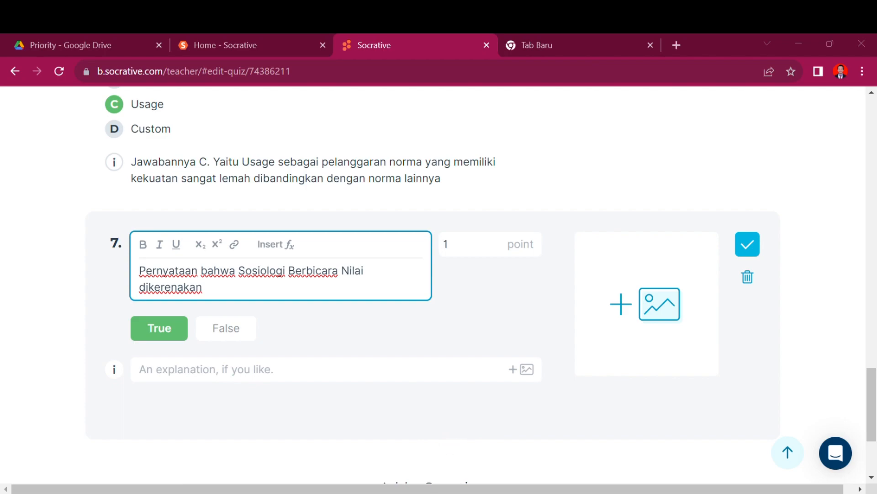
Step: Lowercase 'sosiologi', 'berbicara' and 'nilai' in the statement, and bold 'sosiologi'
{"action": "left_click", "coordinate": [252, 278]}
{"action": "key", "text": "BackSpace"}
{"action": "type", "text": "s"}
{"action": "double_click", "coordinate": [247, 278]}
{"action": "key", "text": "ctrl+b"}
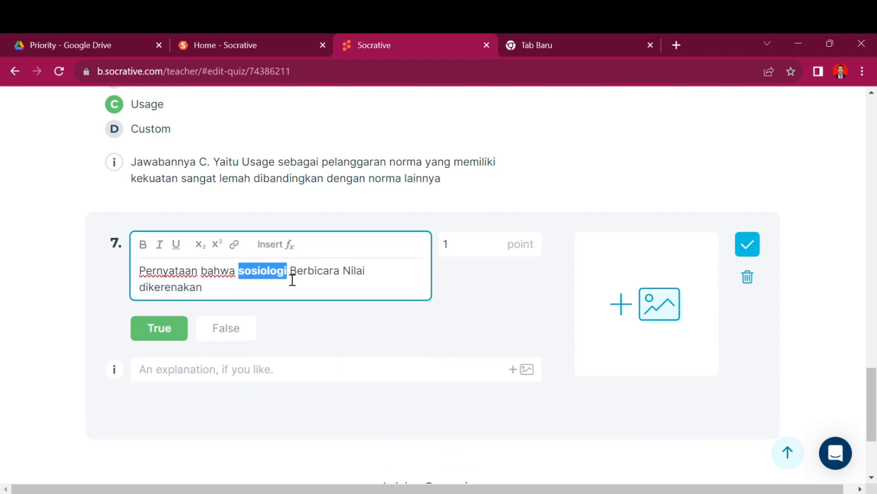
{"action": "left_click", "coordinate": [297, 277]}
{"action": "key", "text": "BackSpace"}
{"action": "type", "text": "b"}
{"action": "left_click", "coordinate": [352, 278]}
{"action": "key", "text": "BackSpace"}
{"action": "type", "text": "b"}
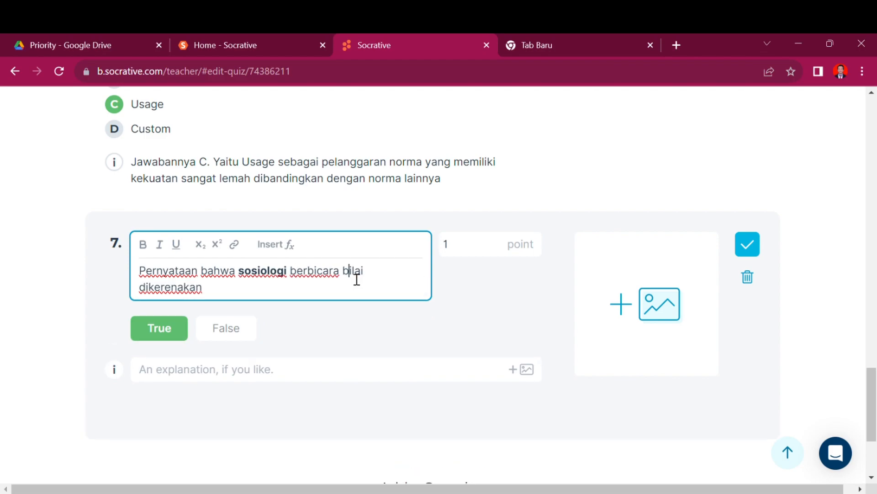
Step: Paste the explanatory clause and replace 'Dalam sosiologi hanyalah' with 'kajiannya hanya'
{"action": "type", "text": "Dalam sosiologi hanyalah melihat sejauh mana suatu nilai tertentu itu mempengaruhi perilaku seseorang dan hubungannya dengan orang lain."}
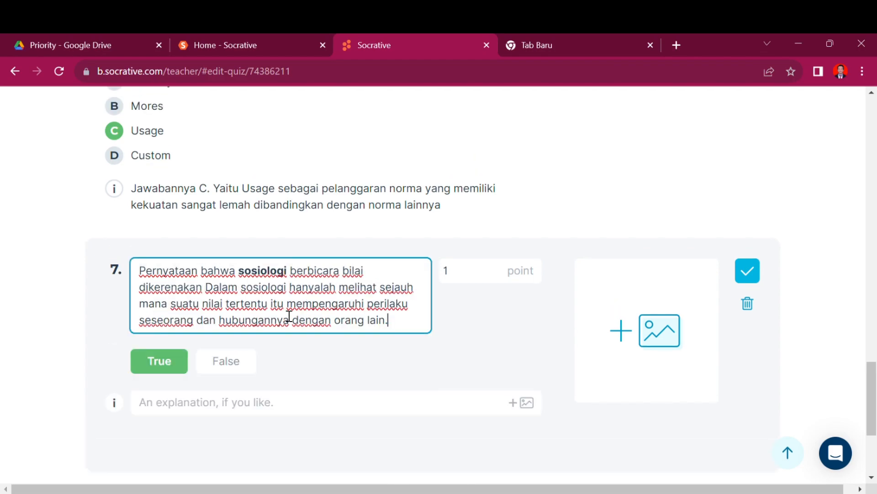
{"action": "left_click_drag", "start_coordinate": [213, 288], "coordinate": [348, 289]}
{"action": "key", "text": "BackSpace"}
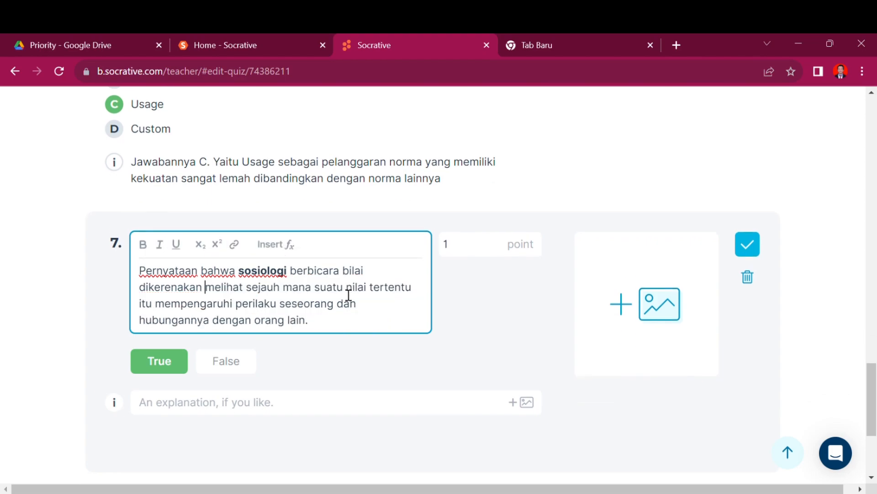
{"action": "type", "text": "kajiannya hanya"}
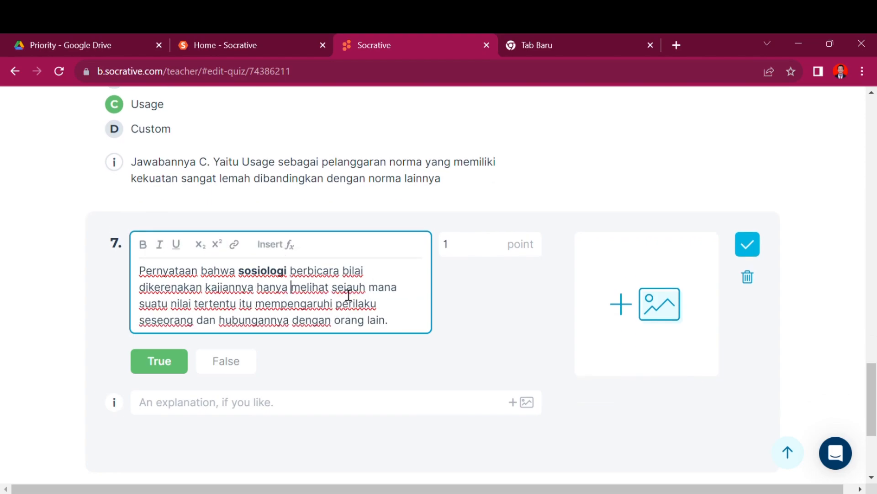
Step: Keep True as question 7's answer and enter 'Benar' as its explanation
{"action": "scroll", "coordinate": [248, 314], "scroll_direction": "down", "scroll_amount": 1}
{"action": "left_click", "coordinate": [240, 280]}
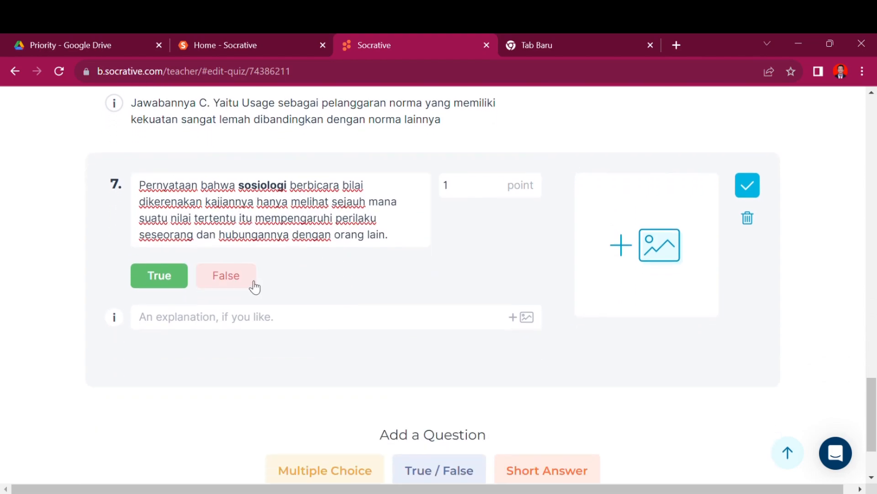
{"action": "left_click", "coordinate": [185, 284]}
{"action": "left_click", "coordinate": [269, 320]}
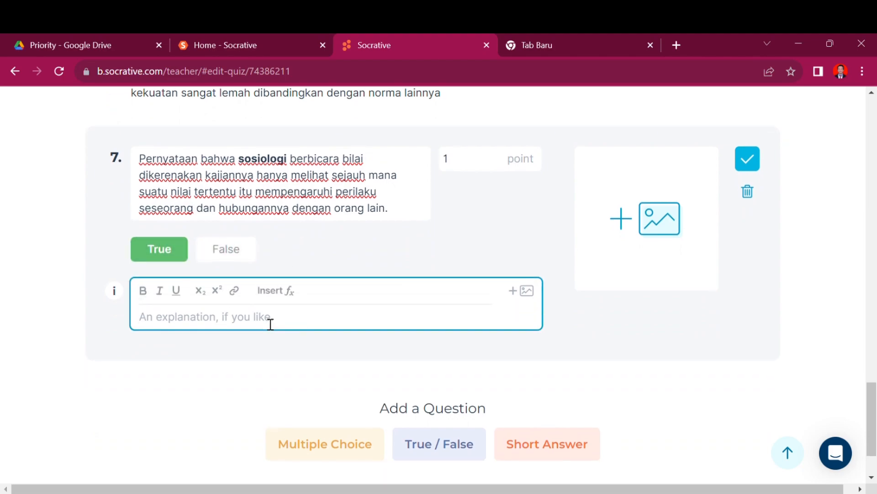
{"action": "scroll", "coordinate": [267, 292], "scroll_direction": "up", "scroll_amount": 1}
{"action": "left_click", "coordinate": [271, 246]}
{"action": "left_click", "coordinate": [167, 304]}
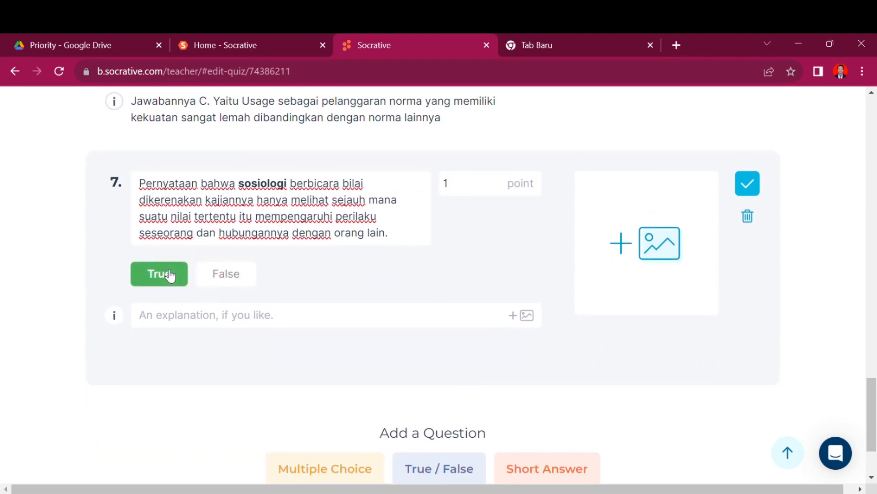
{"action": "left_click", "coordinate": [187, 317]}
{"action": "type", "text": "Benar"}
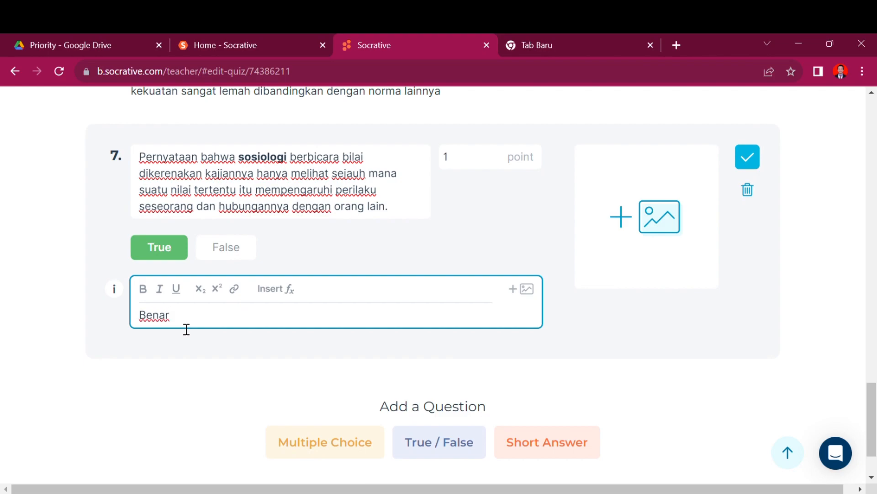
{"action": "scroll", "coordinate": [186, 329], "scroll_direction": "up", "scroll_amount": 1}
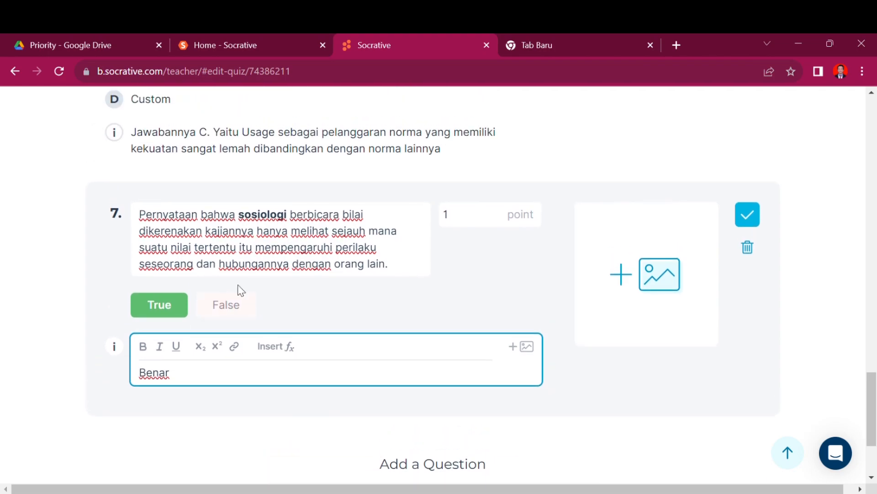
{"action": "left_click", "coordinate": [226, 305]}
{"action": "left_click", "coordinate": [178, 313]}
{"action": "left_click", "coordinate": [188, 358]}
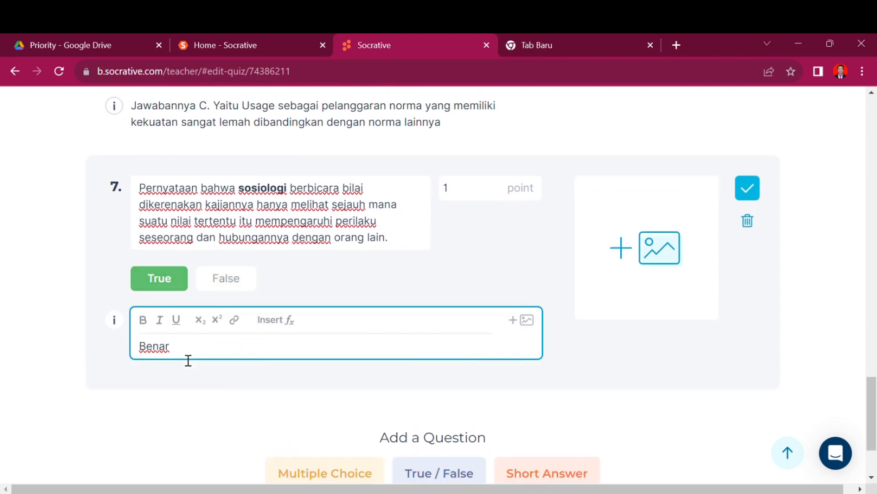
{"action": "left_click", "coordinate": [69, 349]}
Step: Change question 6's point value to 3 and save it
{"action": "scroll", "coordinate": [71, 350], "scroll_direction": "up", "scroll_amount": 20}
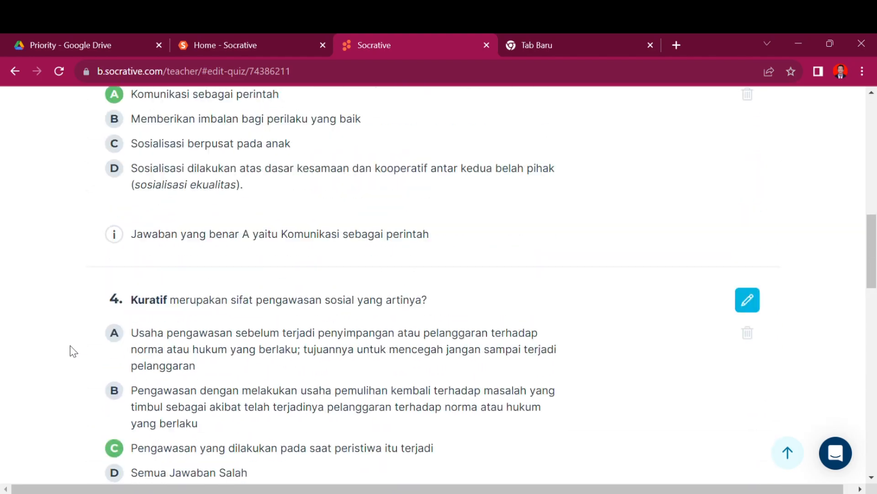
{"action": "scroll", "coordinate": [386, 334], "scroll_direction": "down", "scroll_amount": 20}
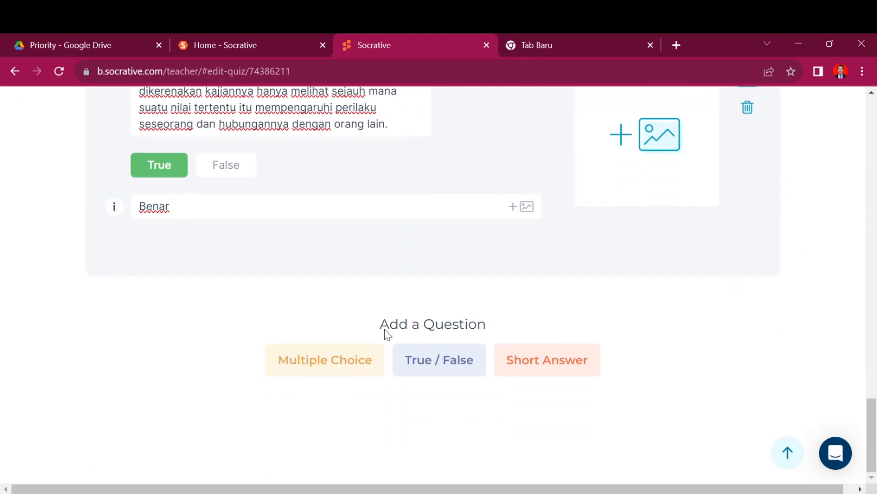
{"action": "scroll", "coordinate": [387, 334], "scroll_direction": "up", "scroll_amount": 8}
{"action": "scroll", "coordinate": [386, 334], "scroll_direction": "up", "scroll_amount": 2}
{"action": "left_click", "coordinate": [744, 230]}
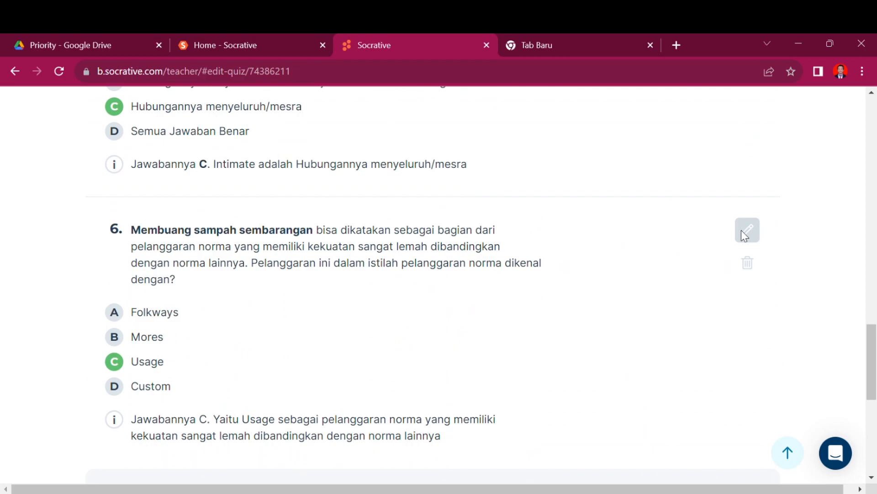
{"action": "left_click", "coordinate": [481, 237]}
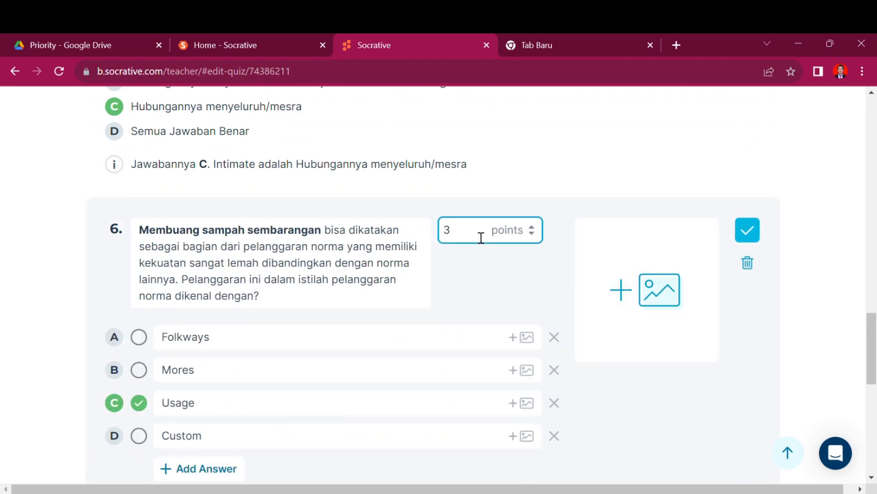
{"action": "left_click", "coordinate": [750, 233]}
{"action": "scroll", "coordinate": [439, 299], "scroll_direction": "down", "scroll_amount": 8}
{"action": "scroll", "coordinate": [438, 299], "scroll_direction": "up", "scroll_amount": 9}
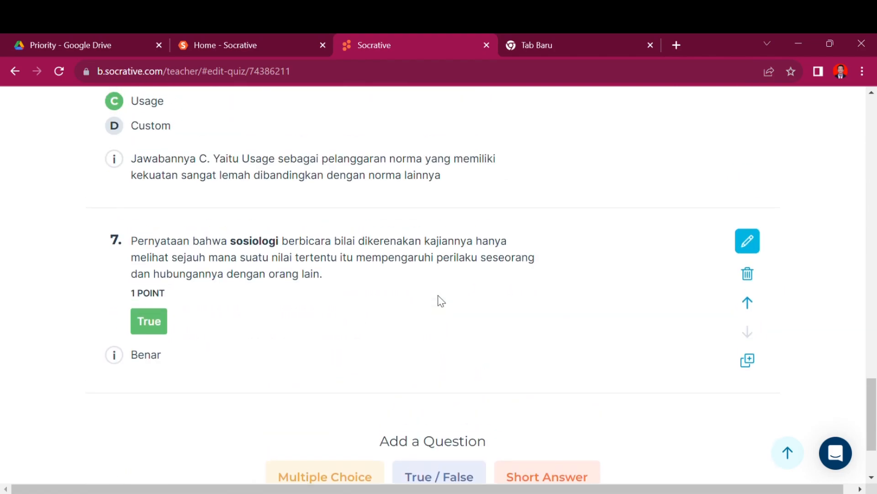
Step: Scroll through the quiz to review all the questions
{"action": "scroll", "coordinate": [441, 302], "scroll_direction": "down", "scroll_amount": 7}
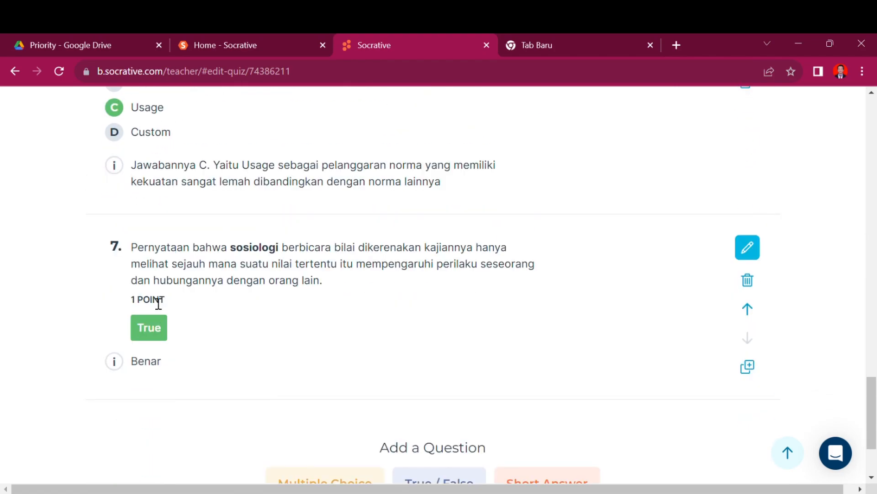
{"action": "scroll", "coordinate": [158, 304], "scroll_direction": "up", "scroll_amount": 9}
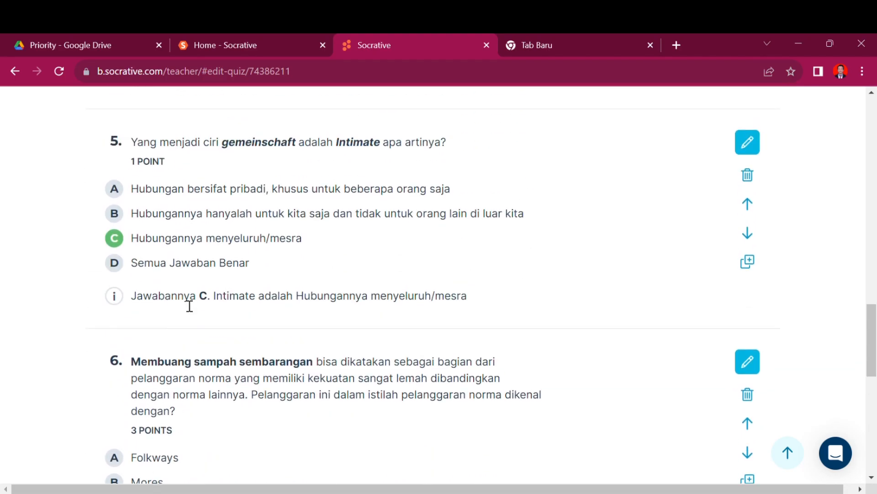
{"action": "scroll", "coordinate": [189, 306], "scroll_direction": "up", "scroll_amount": 2}
{"action": "scroll", "coordinate": [178, 307], "scroll_direction": "down", "scroll_amount": 4}
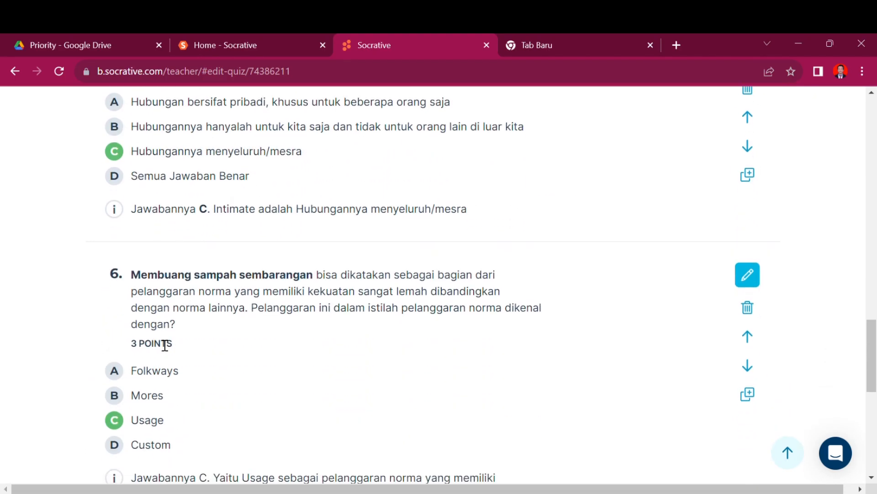
{"action": "scroll", "coordinate": [165, 345], "scroll_direction": "up", "scroll_amount": 20}
{"action": "scroll", "coordinate": [165, 345], "scroll_direction": "down", "scroll_amount": 5}
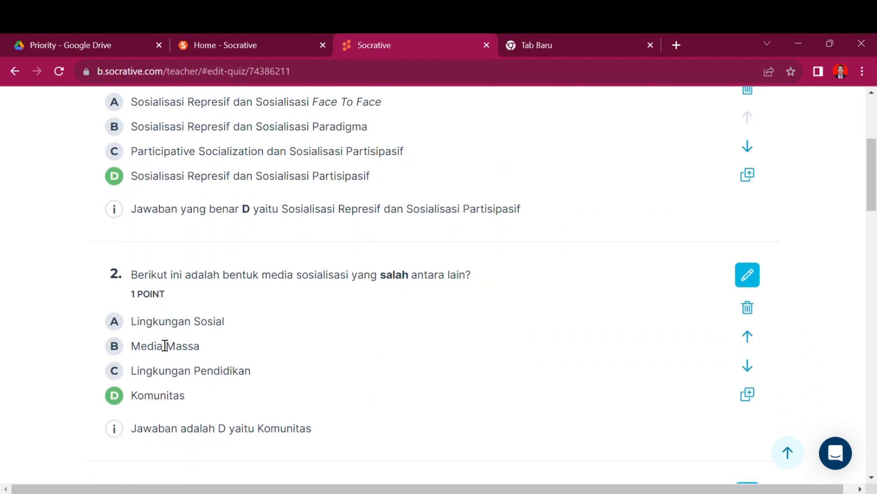
{"action": "scroll", "coordinate": [164, 345], "scroll_direction": "down", "scroll_amount": 20}
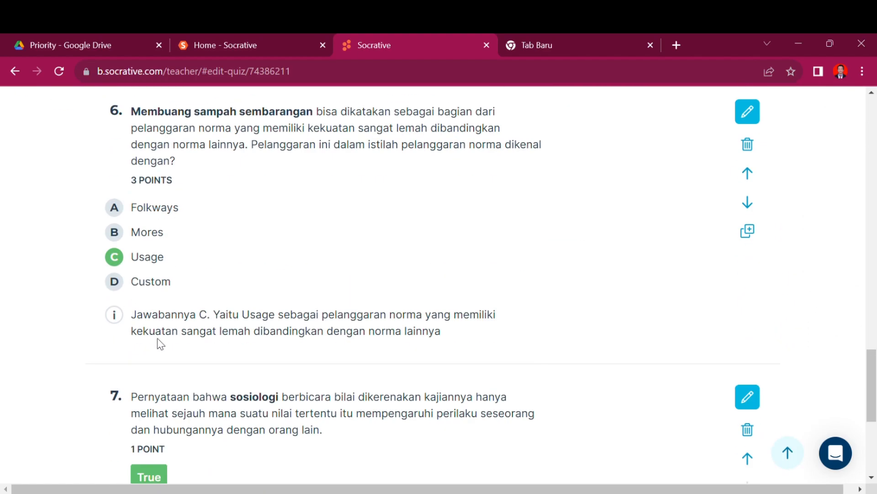
{"action": "scroll", "coordinate": [160, 344], "scroll_direction": "down", "scroll_amount": 4}
{"action": "scroll", "coordinate": [212, 359], "scroll_direction": "up", "scroll_amount": 16}
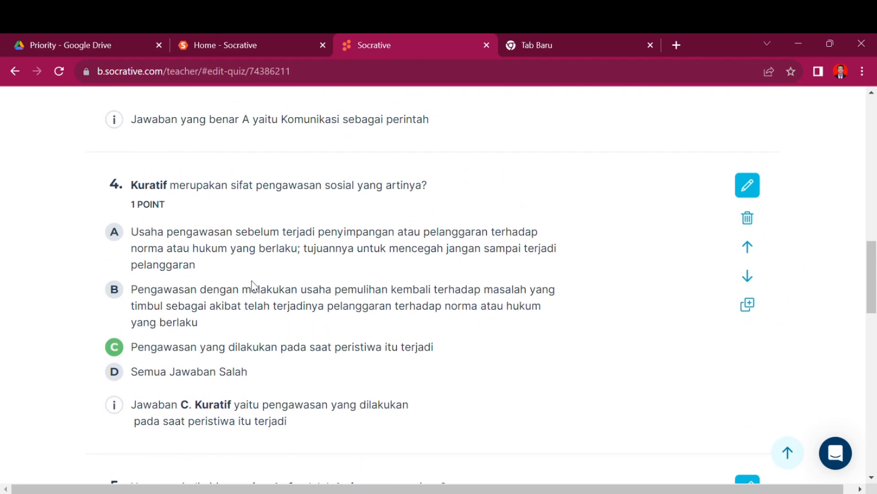
Step: Open question 4's editor and select its point value
{"action": "left_click", "coordinate": [747, 185]}
{"action": "left_click", "coordinate": [470, 191]}
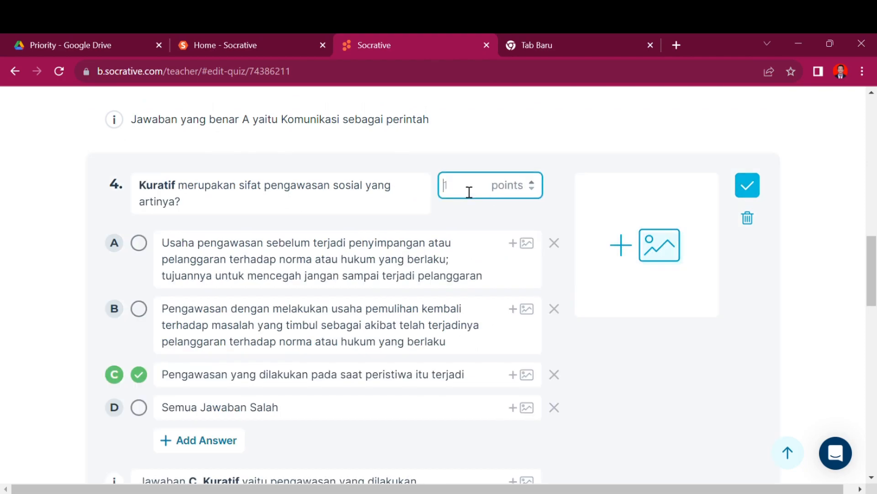
{"action": "key", "text": "alt+Tab"}
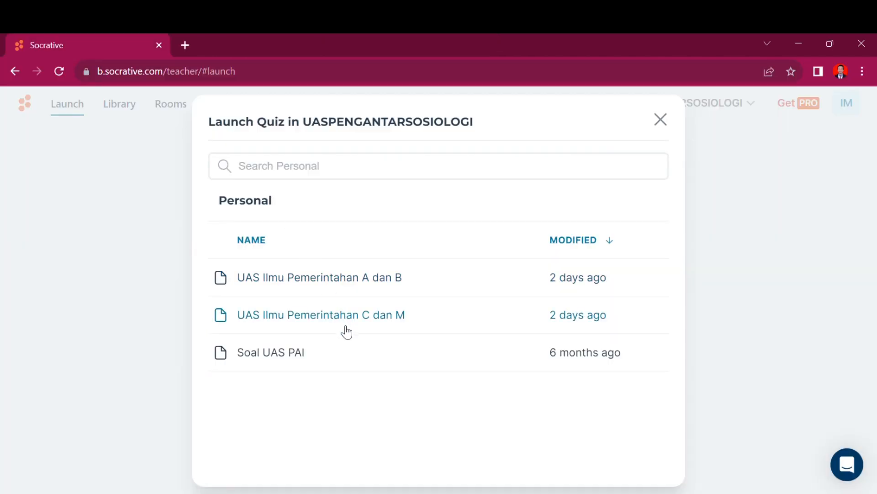
Step: Launch UAS Ilmu Pemerintahan A dan B with shuffled questions, shuffled answers and final score shown
{"action": "left_click", "coordinate": [386, 282]}
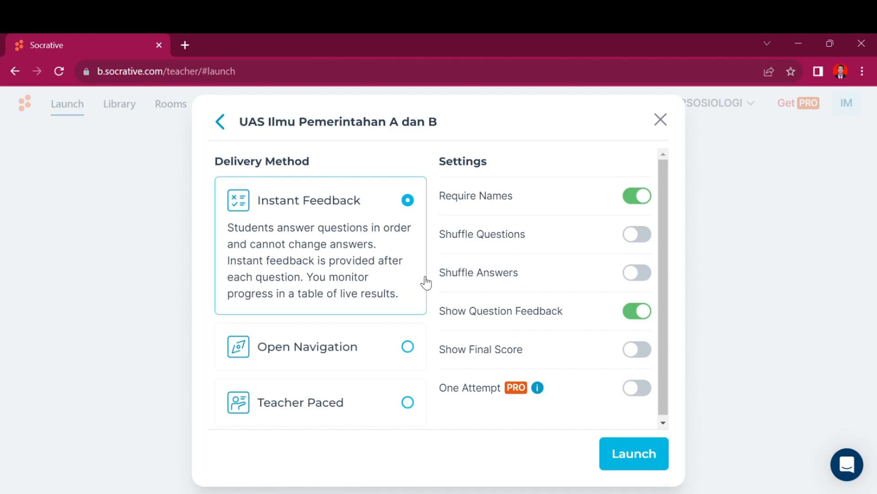
{"action": "left_click", "coordinate": [654, 238]}
{"action": "left_click", "coordinate": [648, 276]}
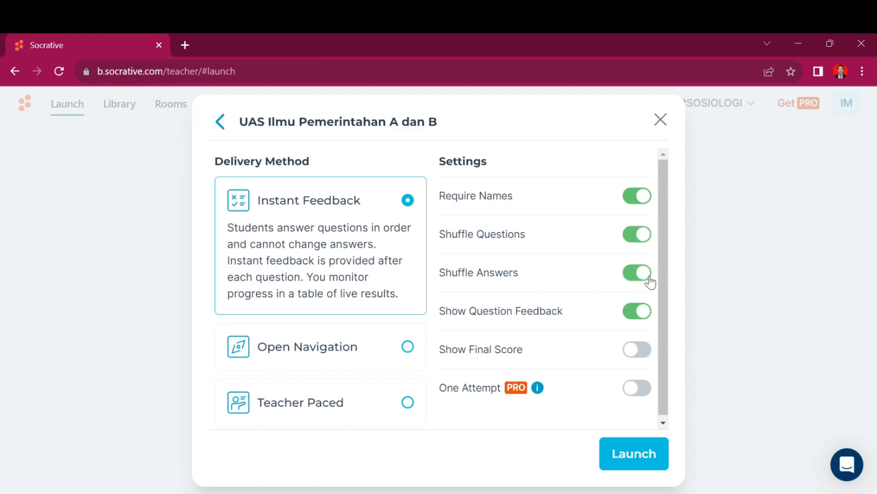
{"action": "left_click", "coordinate": [651, 352]}
{"action": "left_click", "coordinate": [636, 458]}
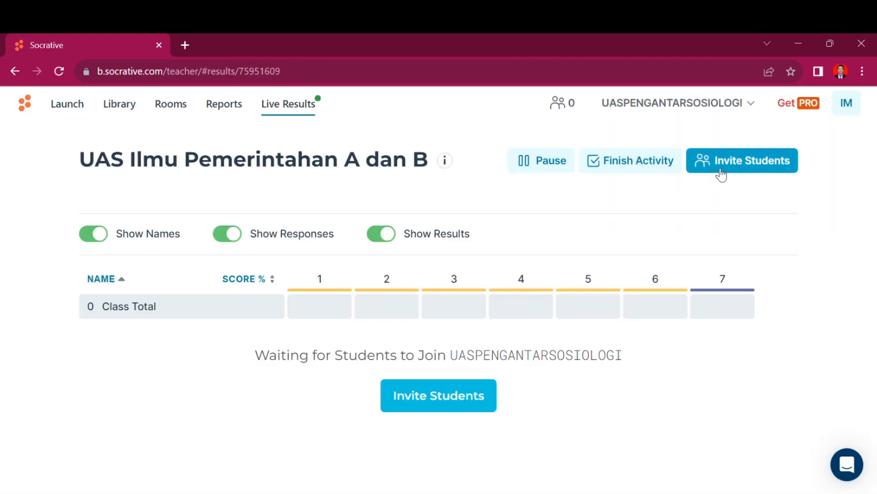
Step: Review the student joining details, select the join website address, then go to the room list
{"action": "left_click", "coordinate": [723, 169]}
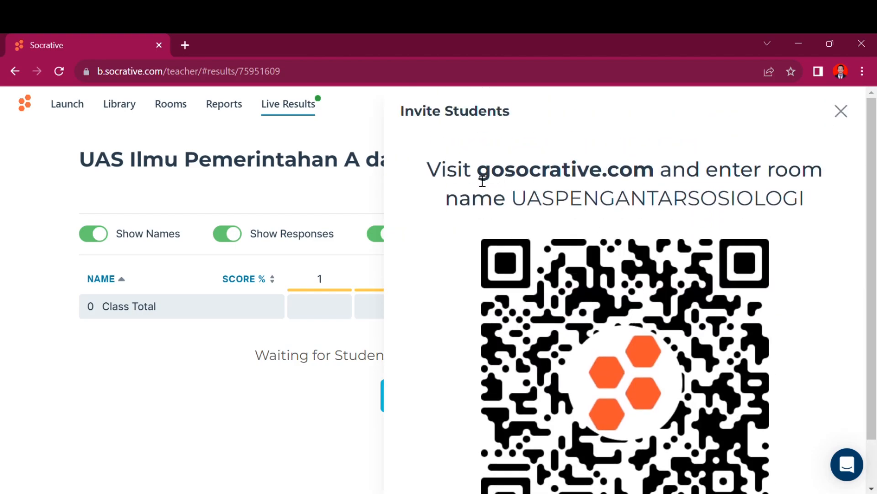
{"action": "left_click", "coordinate": [360, 198]}
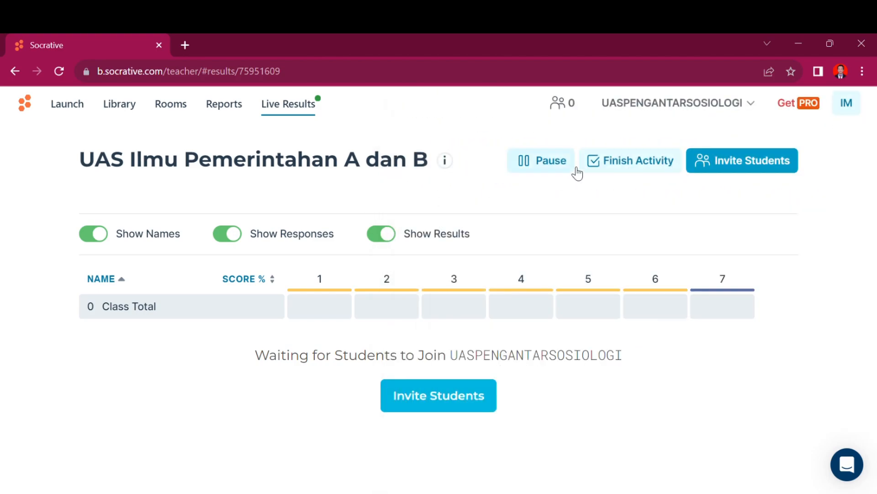
{"action": "left_click", "coordinate": [443, 394]}
{"action": "scroll", "coordinate": [583, 307], "scroll_direction": "down", "scroll_amount": 1}
{"action": "scroll", "coordinate": [583, 307], "scroll_direction": "up", "scroll_amount": 1}
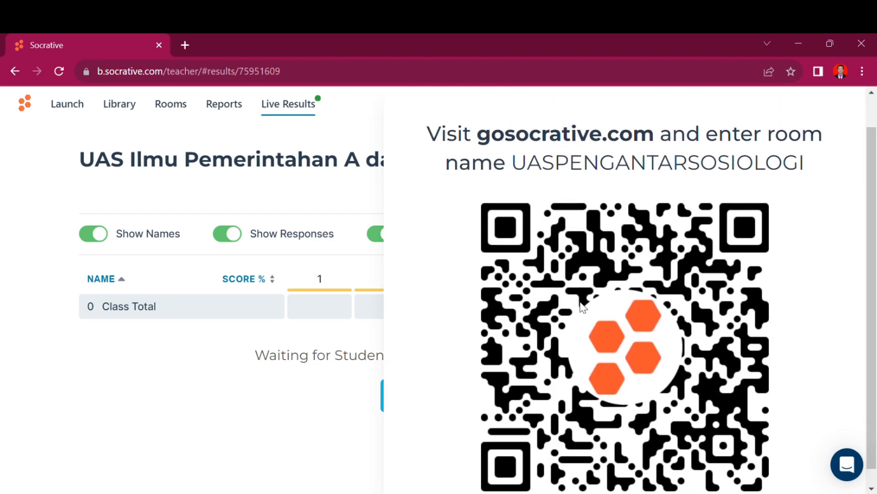
{"action": "scroll", "coordinate": [582, 308], "scroll_direction": "down", "scroll_amount": 1}
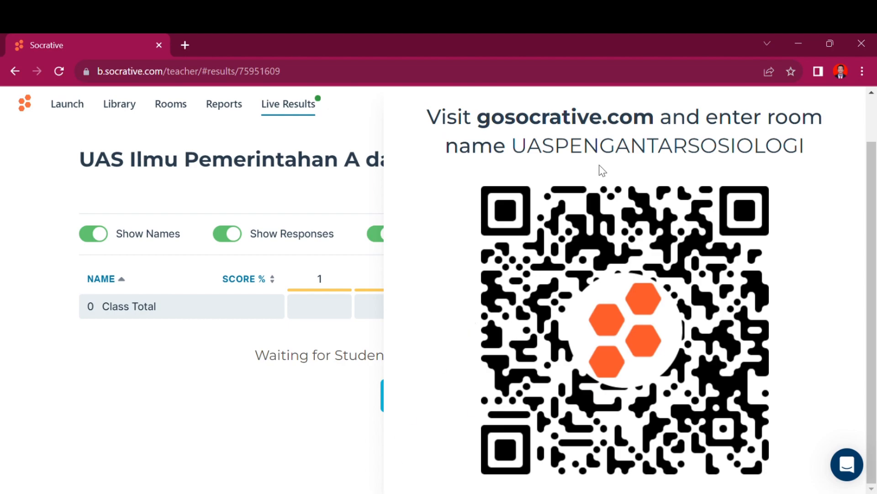
{"action": "left_click_drag", "start_coordinate": [480, 126], "coordinate": [651, 129]}
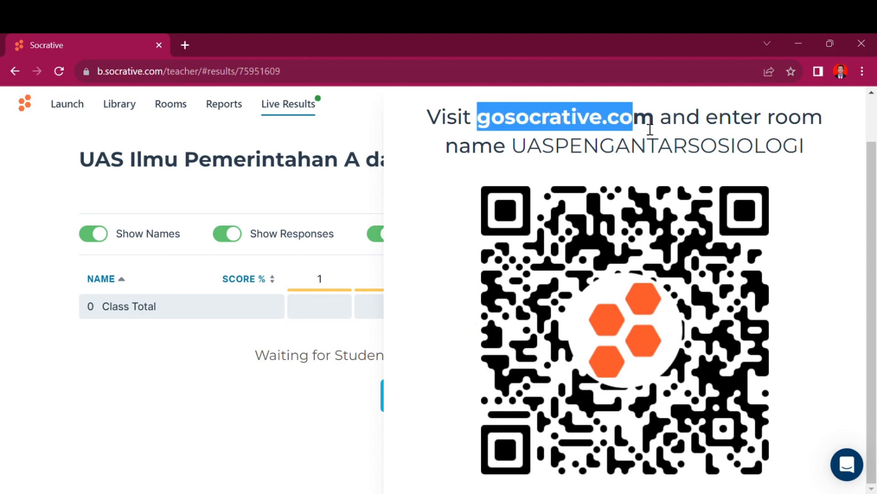
{"action": "left_click", "coordinate": [190, 111]}
{"action": "left_click", "coordinate": [183, 113]}
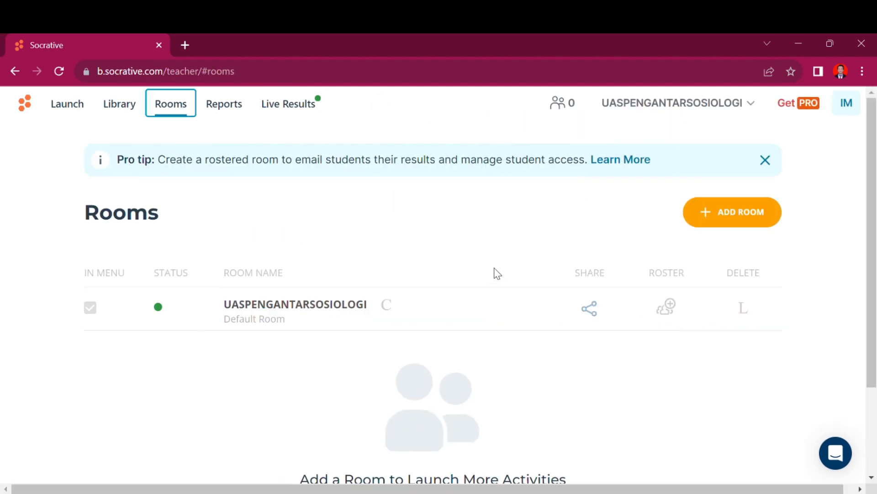
{"action": "left_click", "coordinate": [601, 307]}
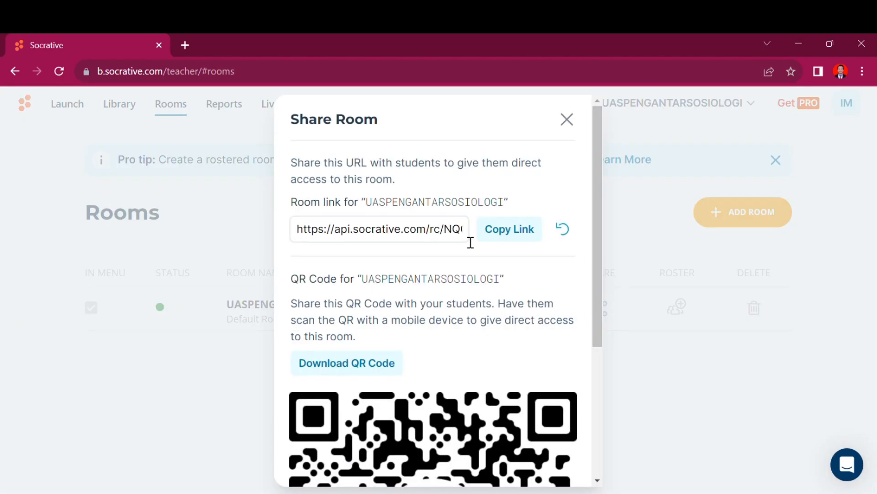
{"action": "left_click", "coordinate": [504, 233]}
{"action": "left_click", "coordinate": [567, 120]}
{"action": "left_click", "coordinate": [292, 103]}
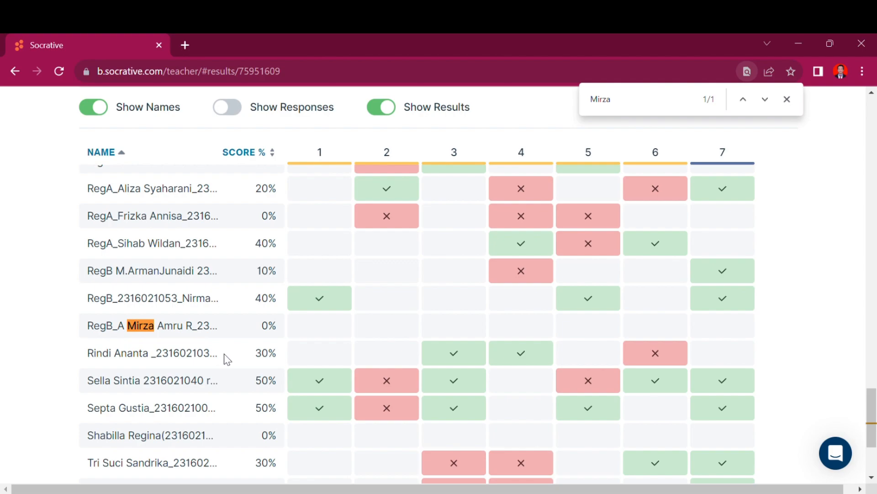
{"action": "scroll", "coordinate": [226, 357], "scroll_direction": "down", "scroll_amount": 1}
{"action": "scroll", "coordinate": [224, 354], "scroll_direction": "up", "scroll_amount": 2}
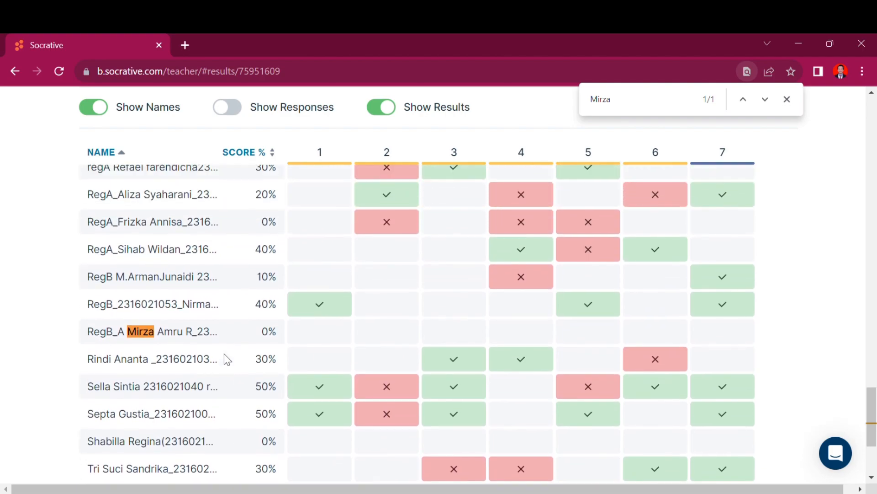
{"action": "scroll", "coordinate": [224, 354], "scroll_direction": "up", "scroll_amount": 4}
{"action": "left_click_drag", "start_coordinate": [121, 297], "coordinate": [159, 303]}
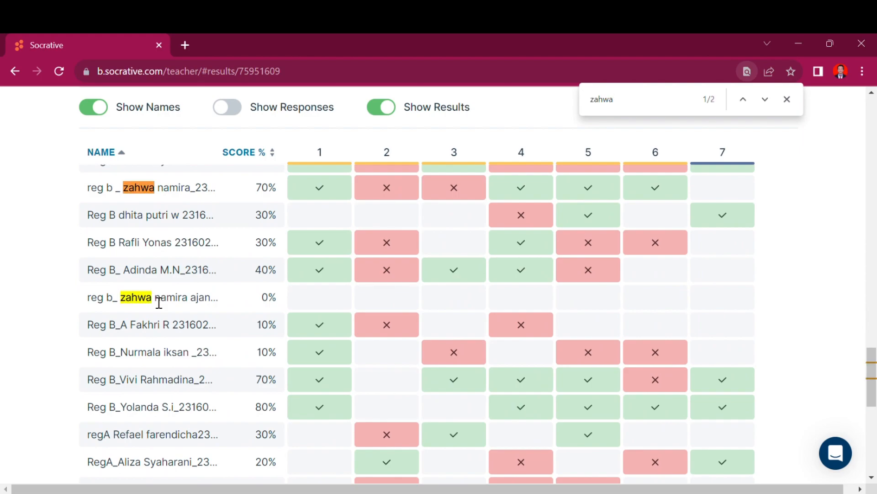
{"action": "scroll", "coordinate": [159, 303], "scroll_direction": "up", "scroll_amount": 1}
{"action": "scroll", "coordinate": [158, 303], "scroll_direction": "down", "scroll_amount": 2}
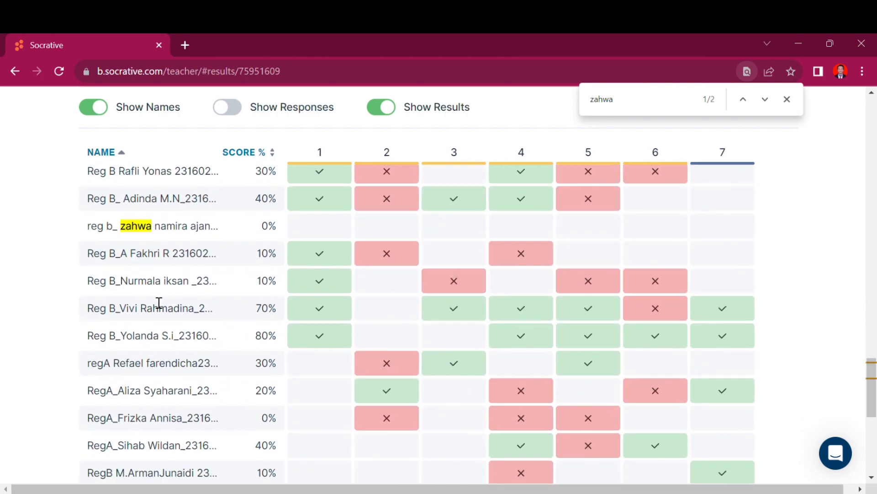
{"action": "scroll", "coordinate": [159, 303], "scroll_direction": "up", "scroll_amount": 2}
{"action": "scroll", "coordinate": [152, 263], "scroll_direction": "up", "scroll_amount": 5}
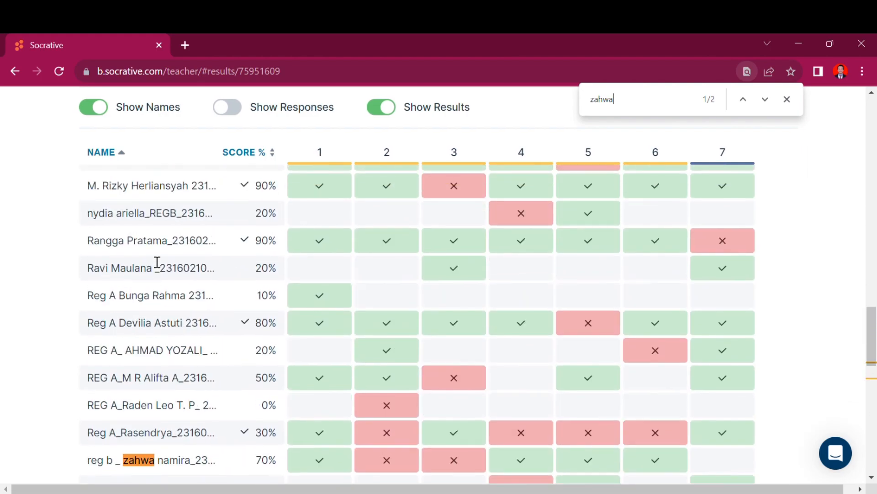
{"action": "scroll", "coordinate": [220, 331], "scroll_direction": "up", "scroll_amount": 18}
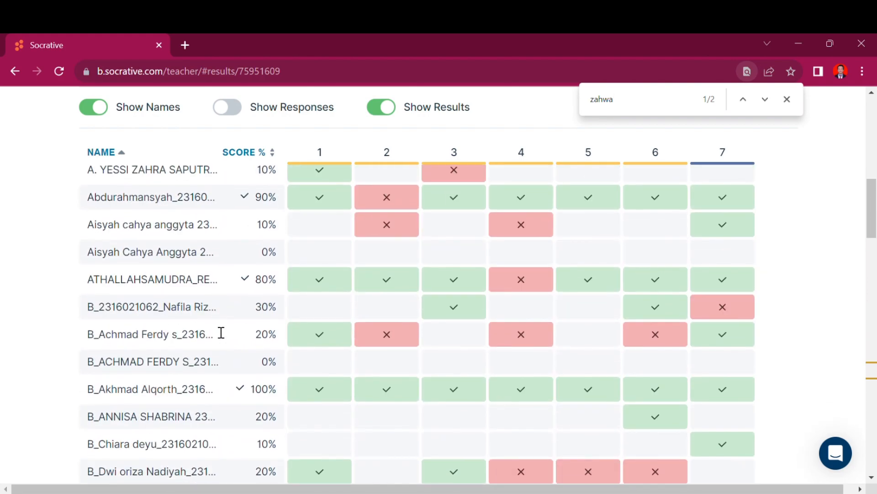
{"action": "scroll", "coordinate": [221, 333], "scroll_direction": "up", "scroll_amount": 10}
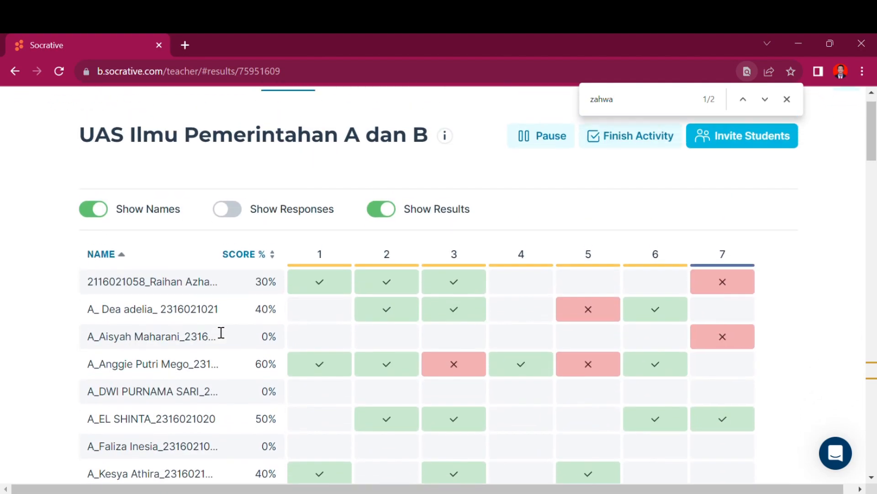
{"action": "scroll", "coordinate": [418, 306], "scroll_direction": "down", "scroll_amount": 20}
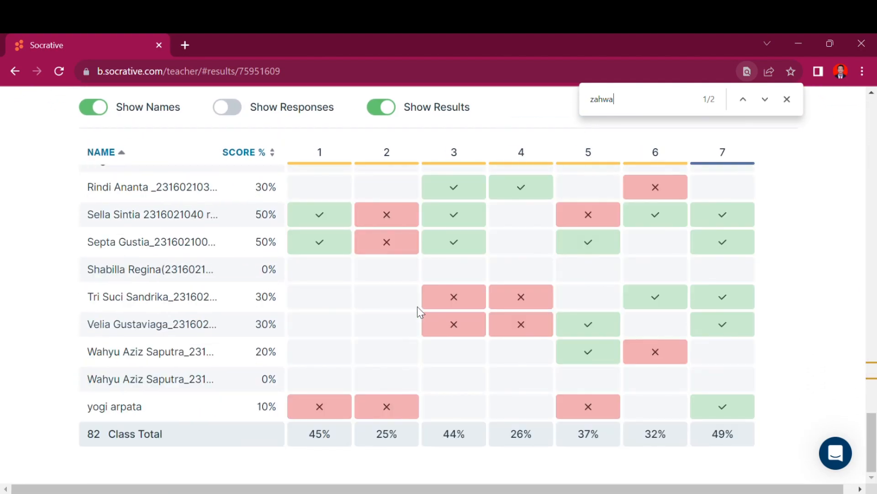
{"action": "scroll", "coordinate": [243, 368], "scroll_direction": "up", "scroll_amount": 10}
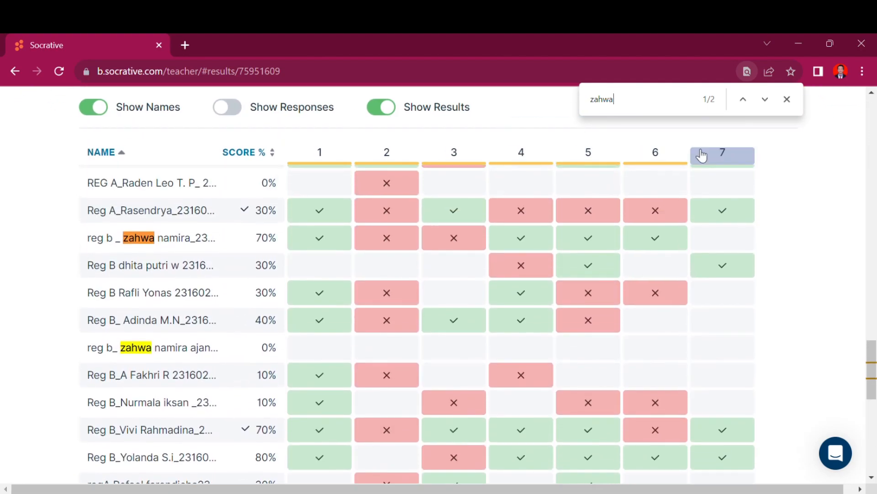